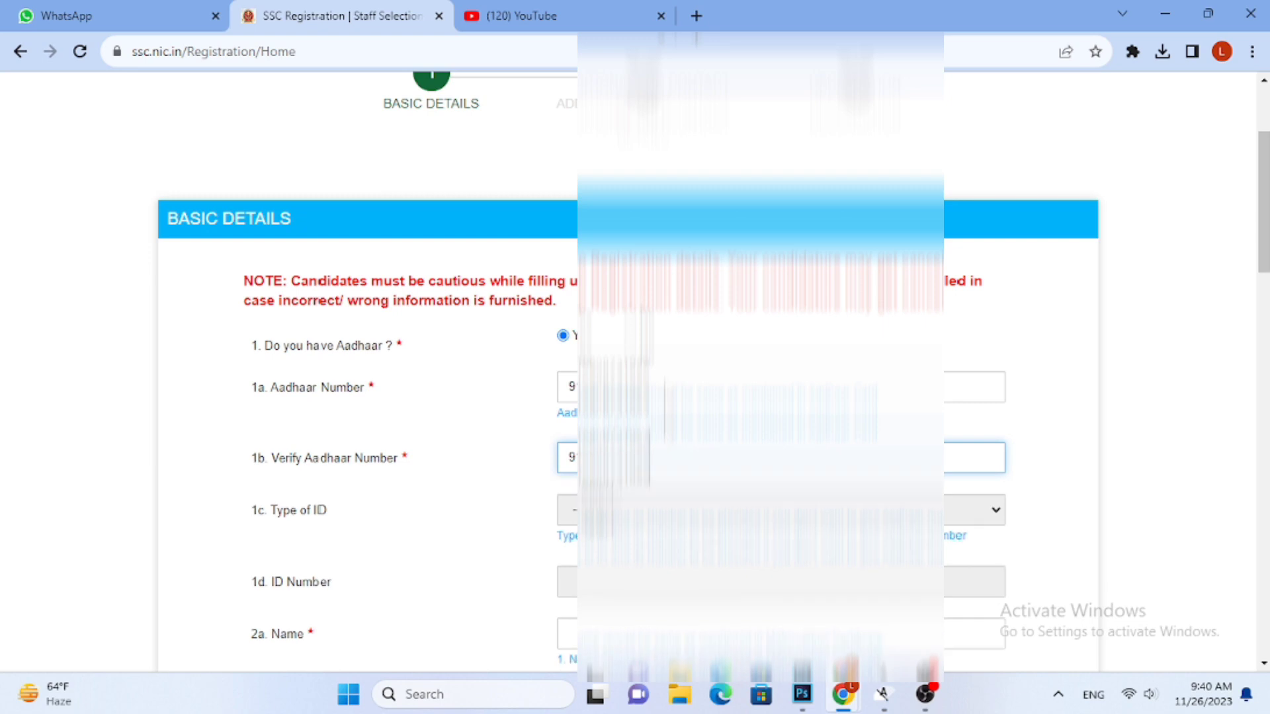
Enter the candidate's full name in the Name field of the basic details
{"action": "scroll", "coordinate": [331, 370], "scroll_direction": "down", "scroll_amount": 1}
{"action": "scroll", "coordinate": [699, 502], "scroll_direction": "down", "scroll_amount": 1}
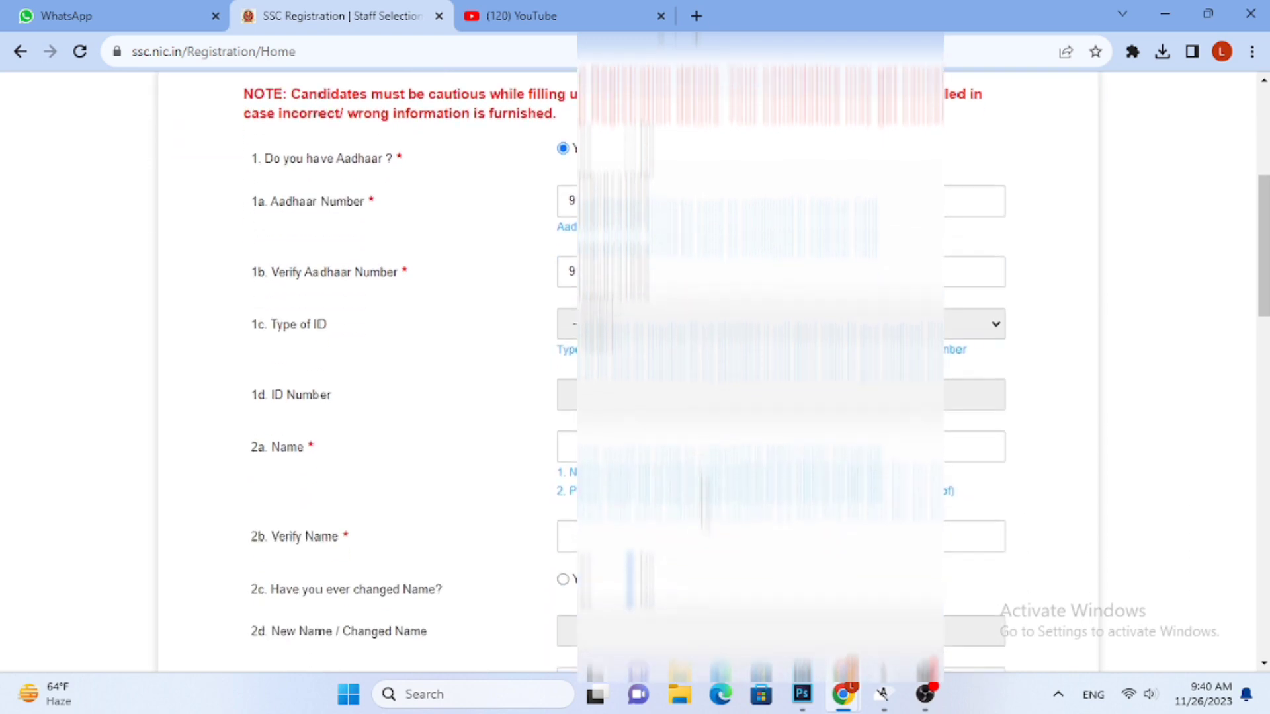
{"action": "left_click", "coordinate": [661, 455]}
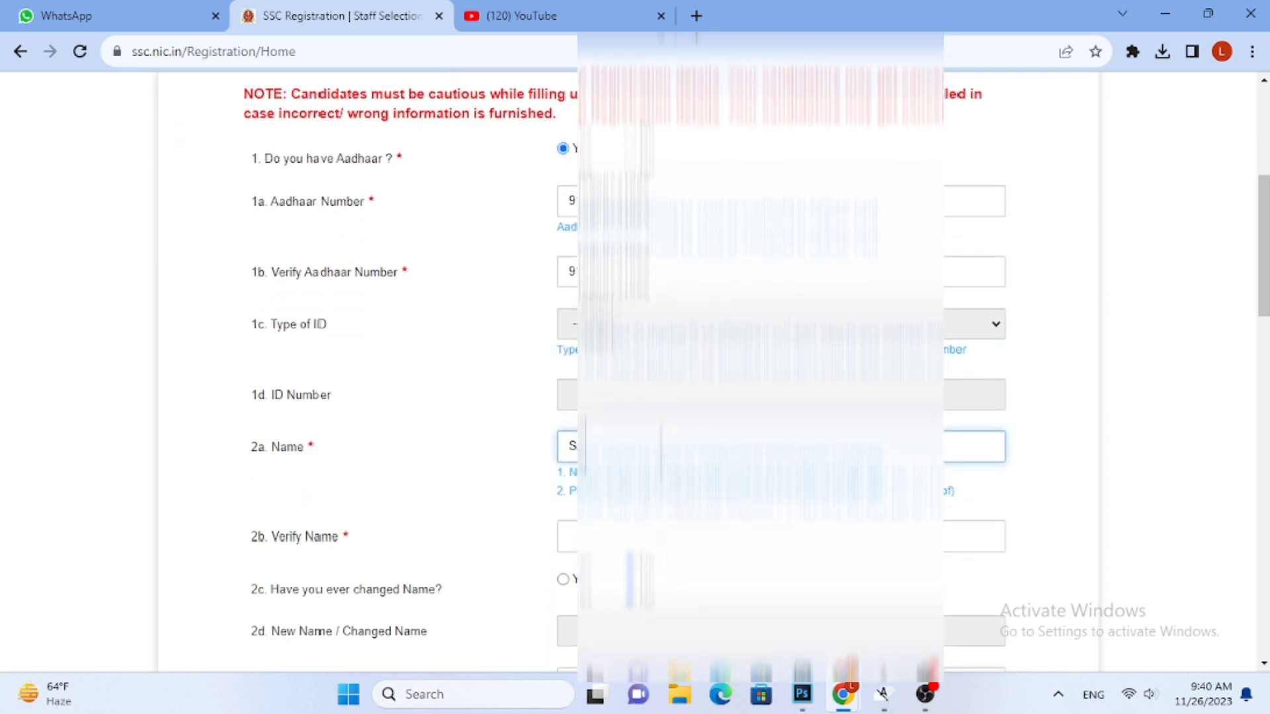
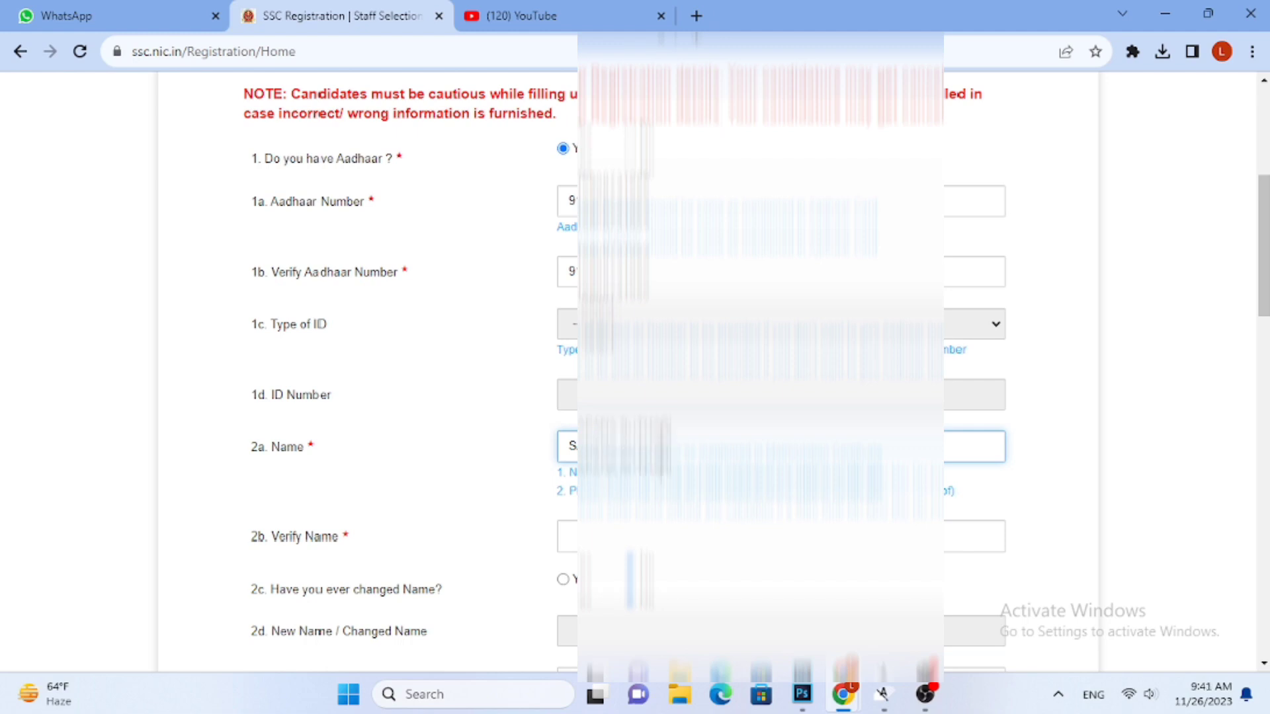
Re-enter the candidate's full name in the Verify Name field, correcting it to match
{"action": "left_click", "coordinate": [654, 530]}
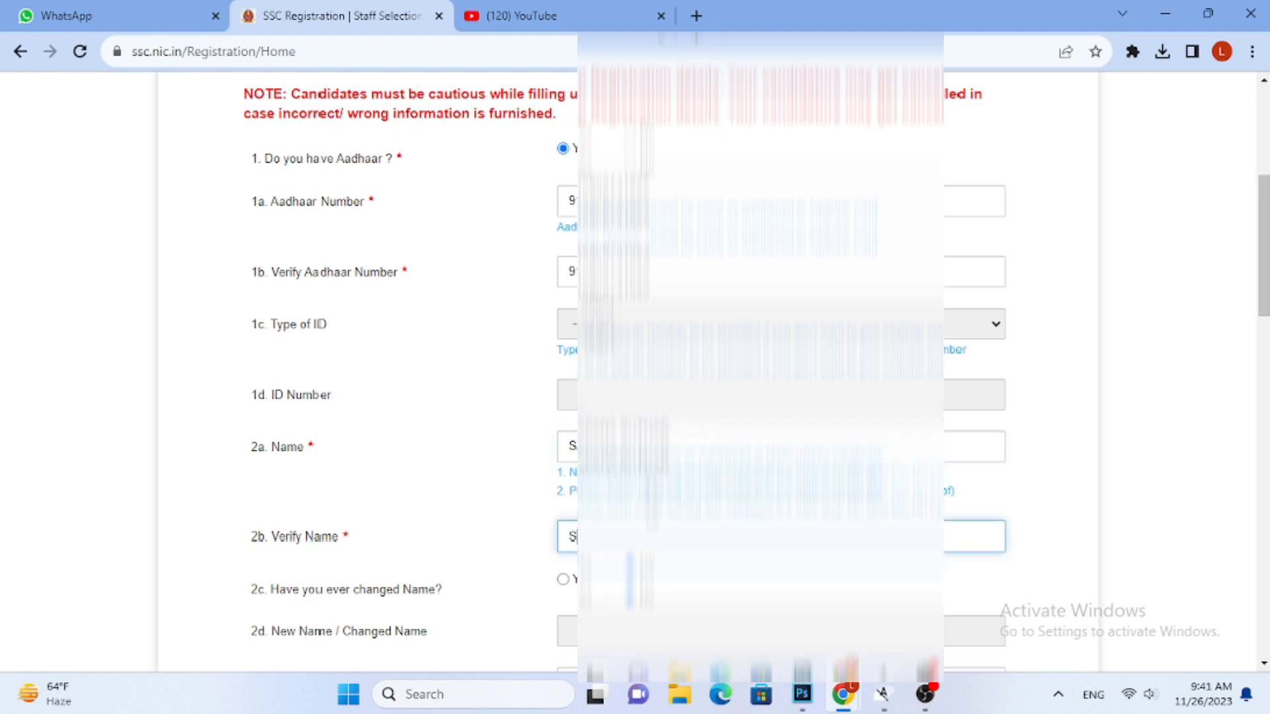
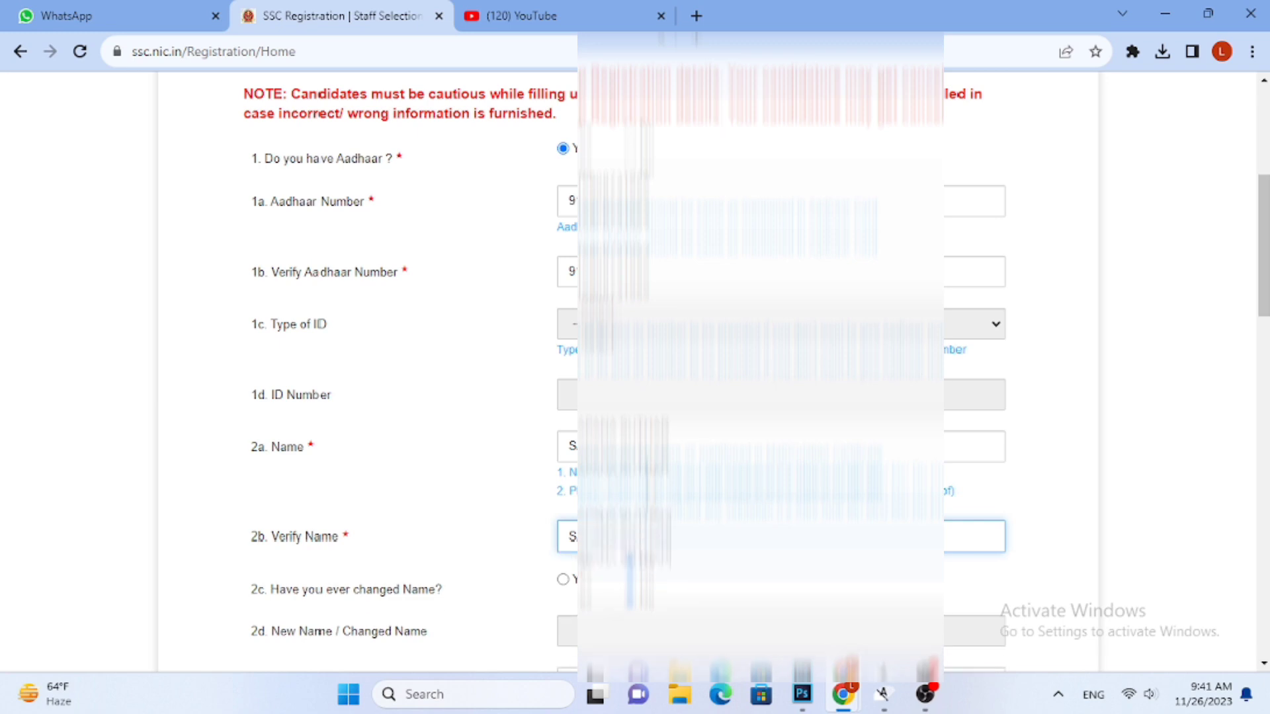
Enter the father's full name in the Father's Name field
{"action": "scroll", "coordinate": [571, 428], "scroll_direction": "down", "scroll_amount": 3}
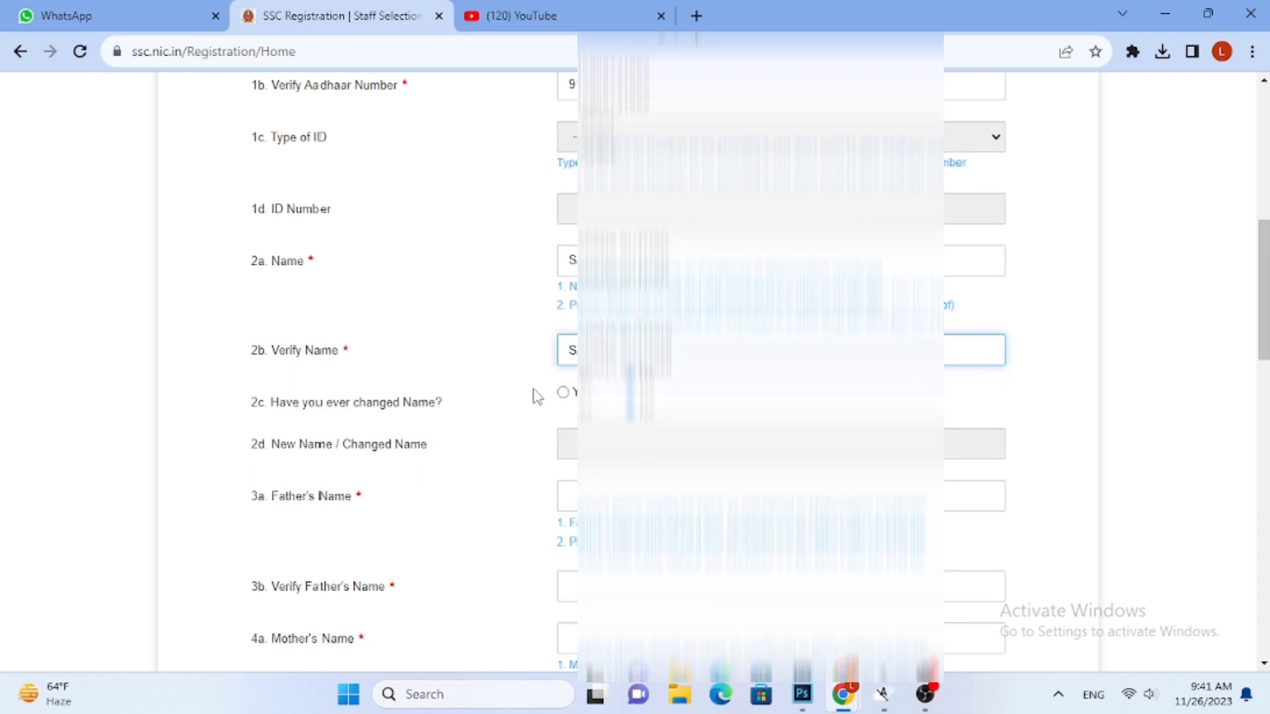
{"action": "scroll", "coordinate": [564, 400], "scroll_direction": "down", "scroll_amount": 3}
{"action": "left_click", "coordinate": [594, 309]}
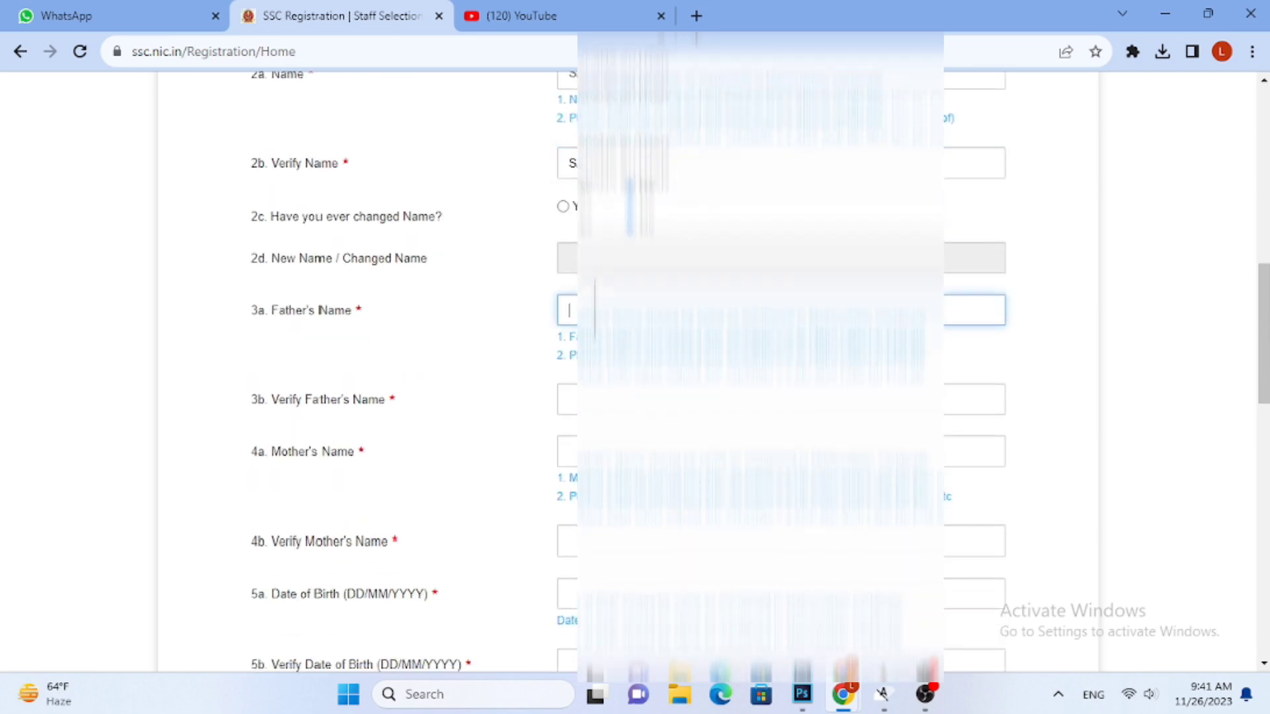
{"action": "type", "text": "M"}
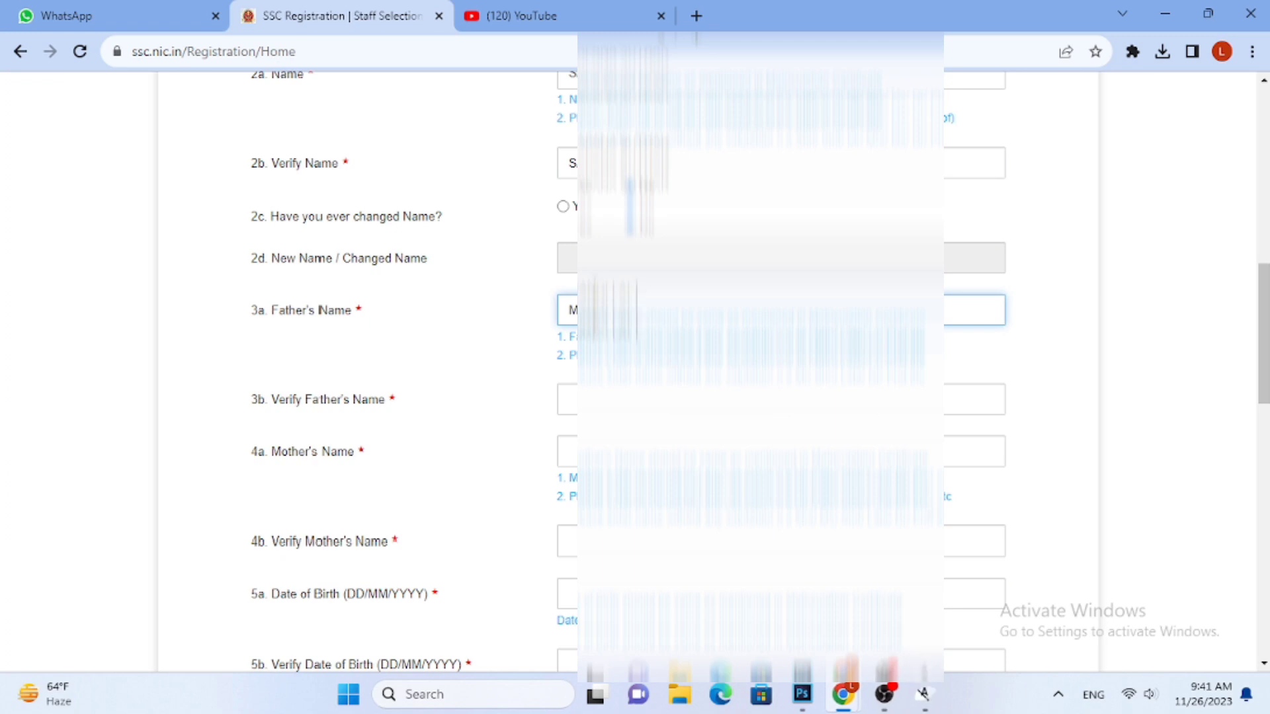
{"action": "type", "text": "..."}
Repeat the father's full name in the Verify Father's Name field
{"action": "key", "text": "Tab"}
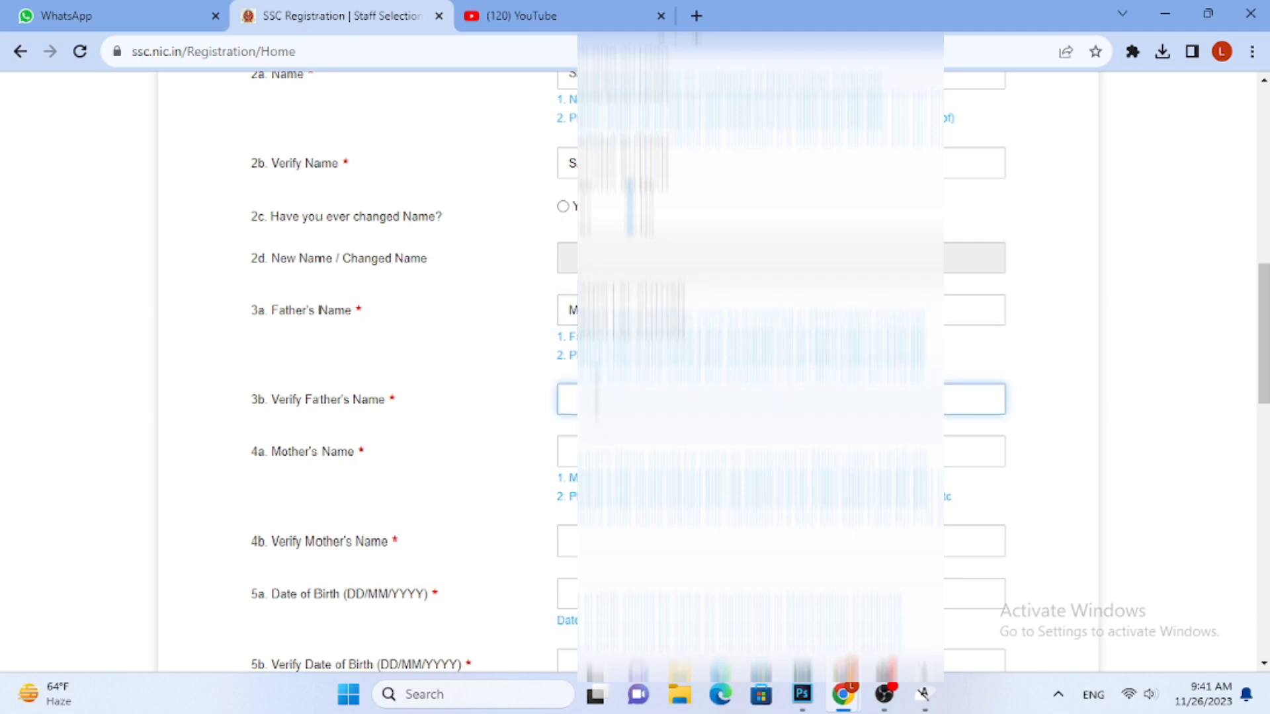
{"action": "type", "text": "M"}
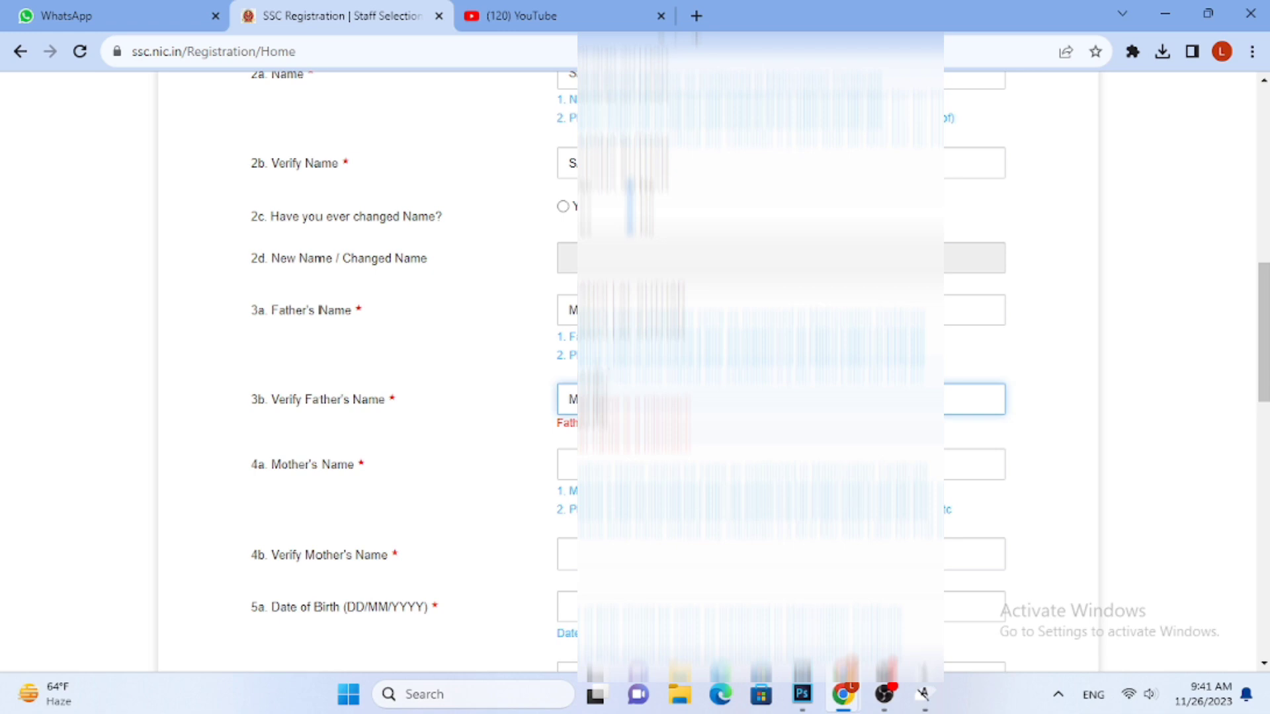
{"action": "type", "text": "..."}
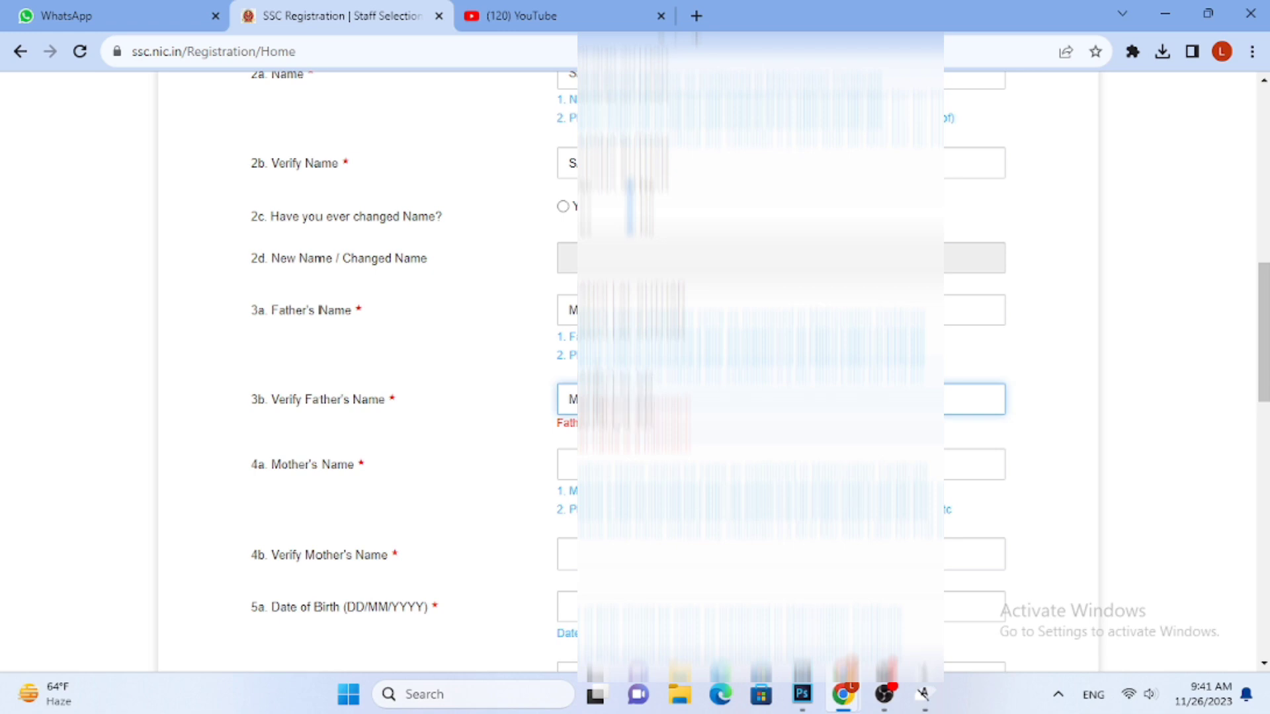
{"action": "type", "text": "..."}
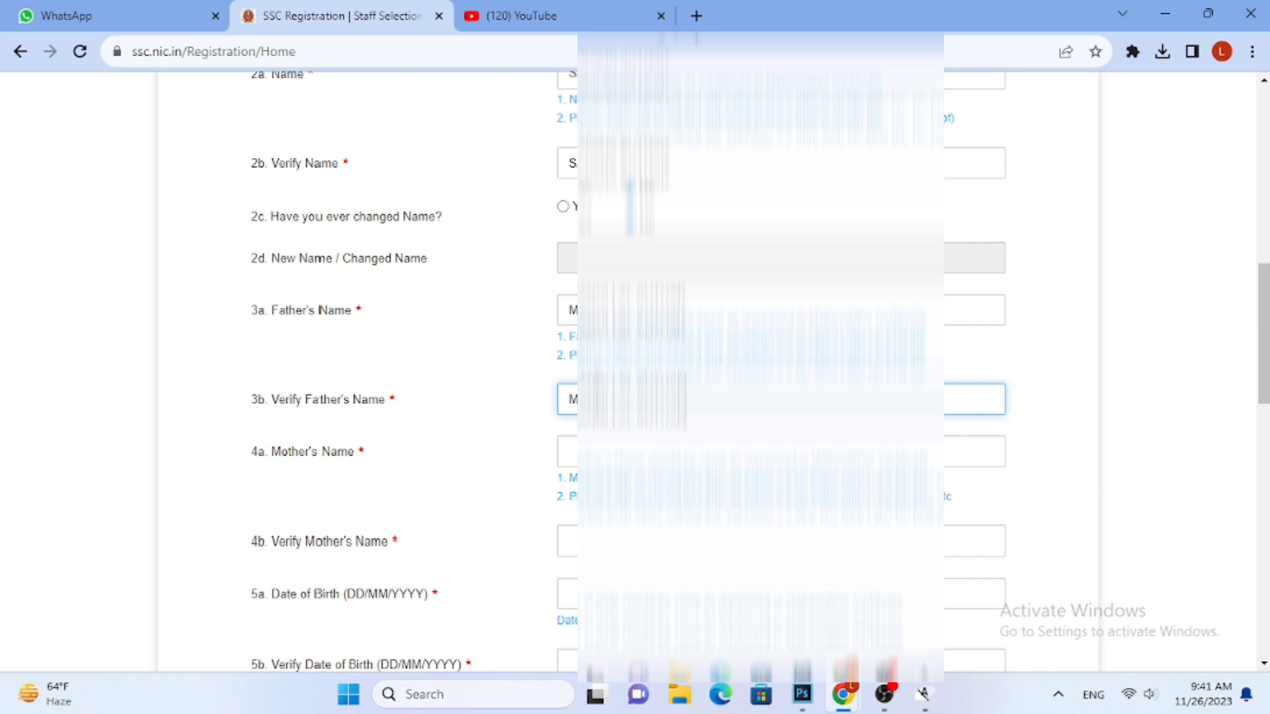
Enter the mother's name and repeat it in the Verify Mother's Name field, correcting the mistyped letters
{"action": "left_click", "coordinate": [615, 444]}
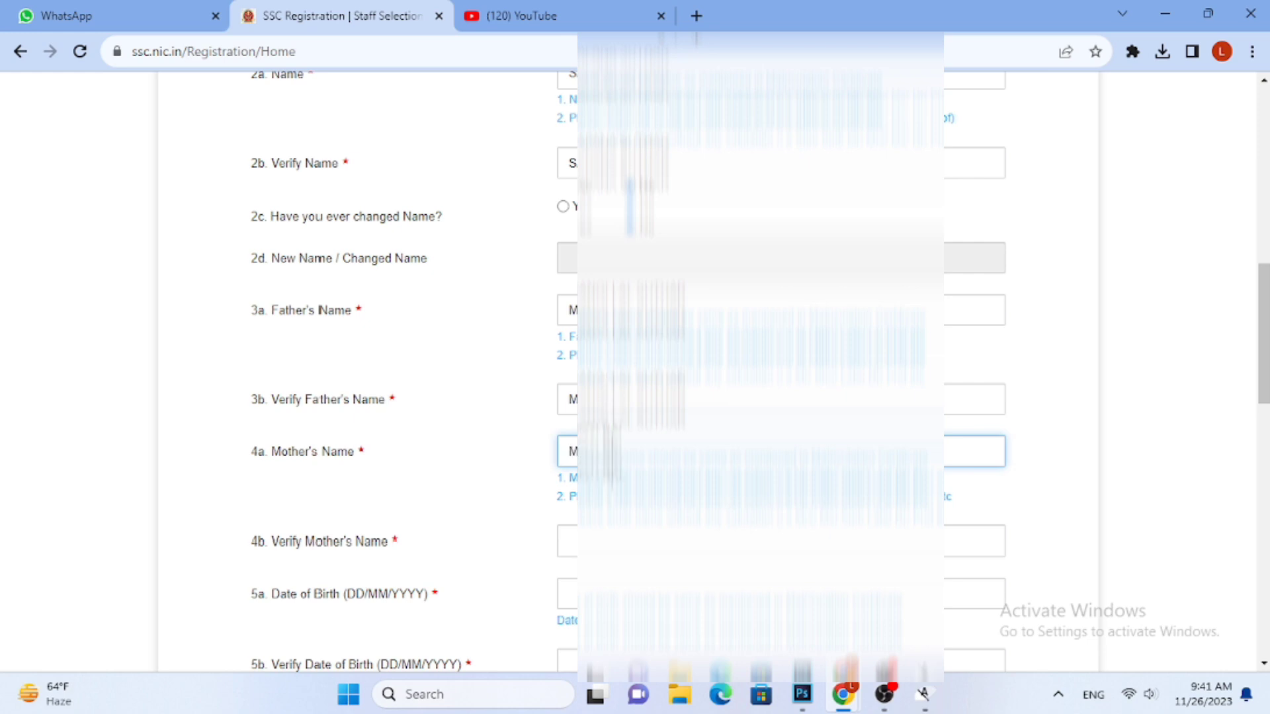
{"action": "left_click", "coordinate": [634, 534]}
{"action": "type", "text": "M"}
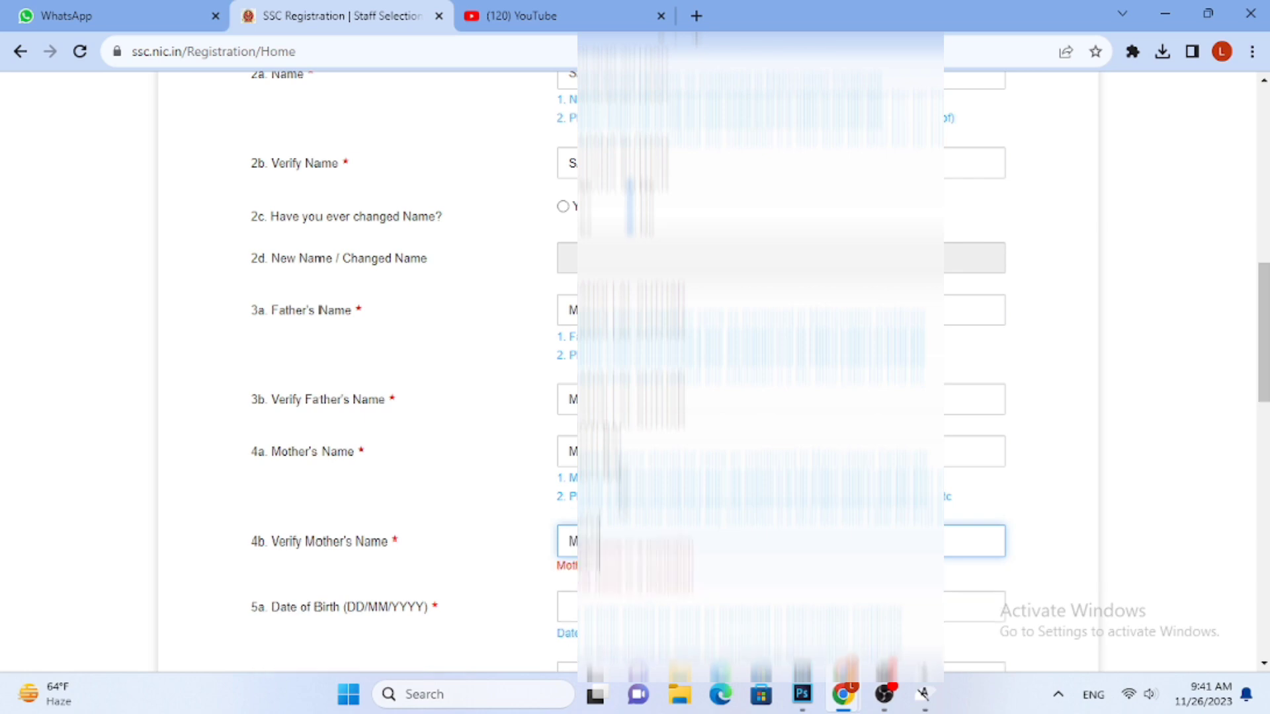
{"action": "key", "text": "BackSpace"}
{"action": "key", "text": "BackSpace"}
{"action": "key", "text": "BackSpace"}
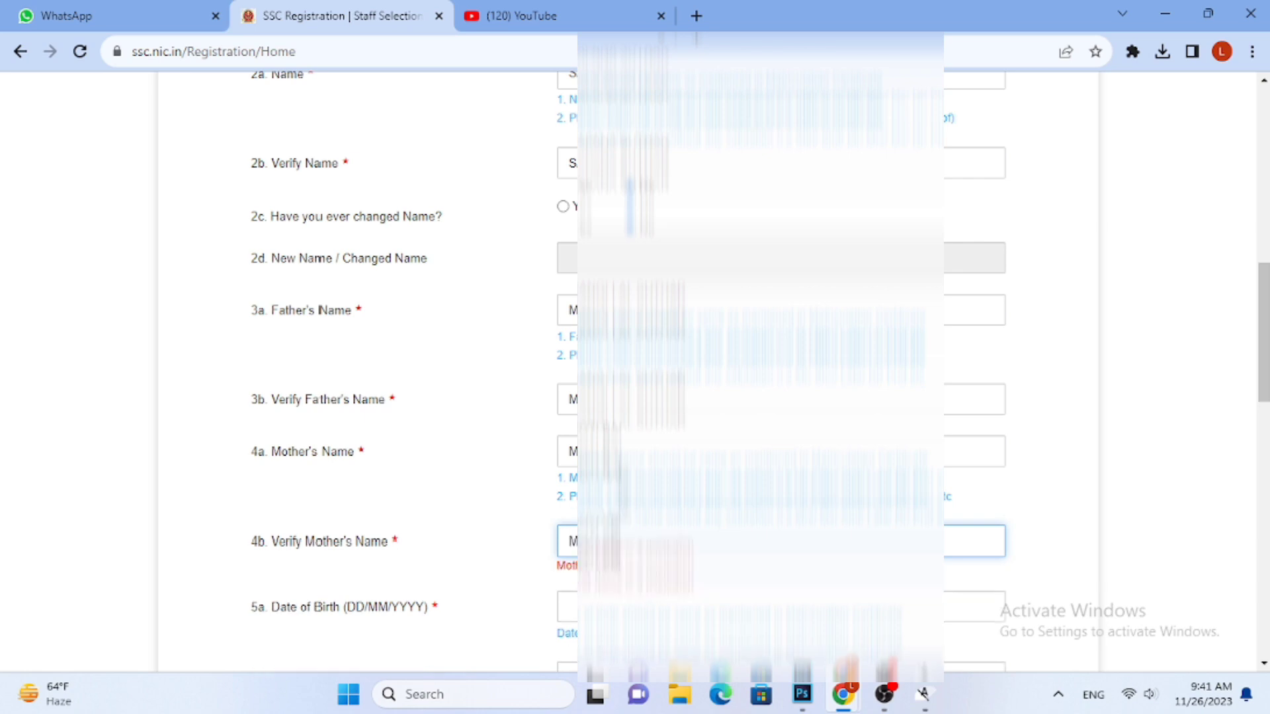
{"action": "type", "text": "NA"}
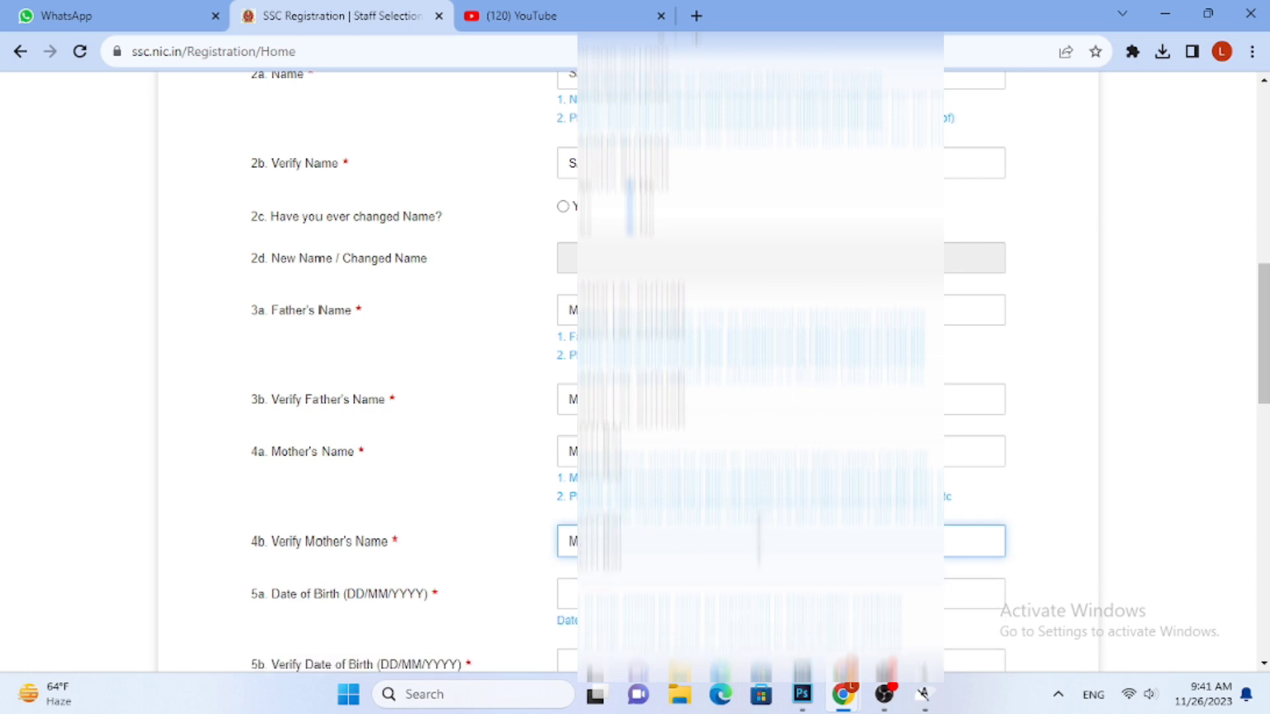
Choose the candidate's date of birth from the calendar for the Date of Birth field
{"action": "left_click", "coordinate": [714, 599]}
{"action": "scroll", "coordinate": [872, 489], "scroll_direction": "down", "scroll_amount": 3}
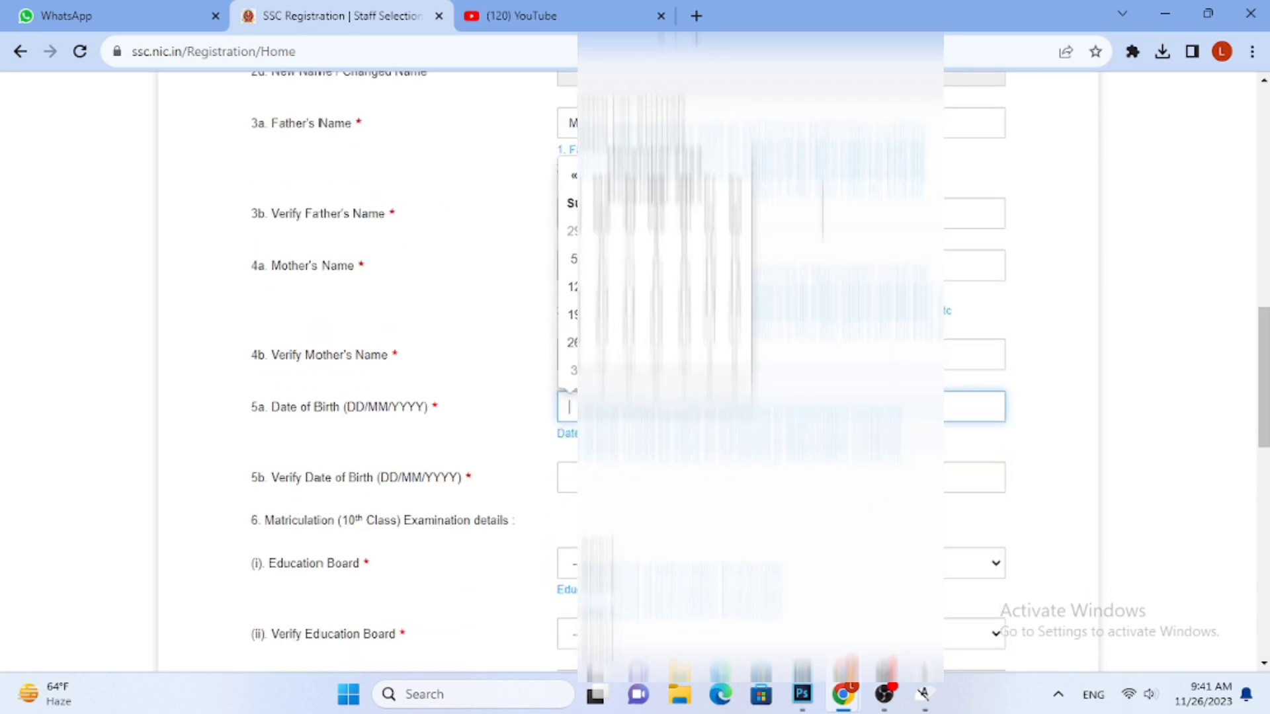
{"action": "left_click", "coordinate": [665, 183]}
{"action": "left_click", "coordinate": [632, 208]}
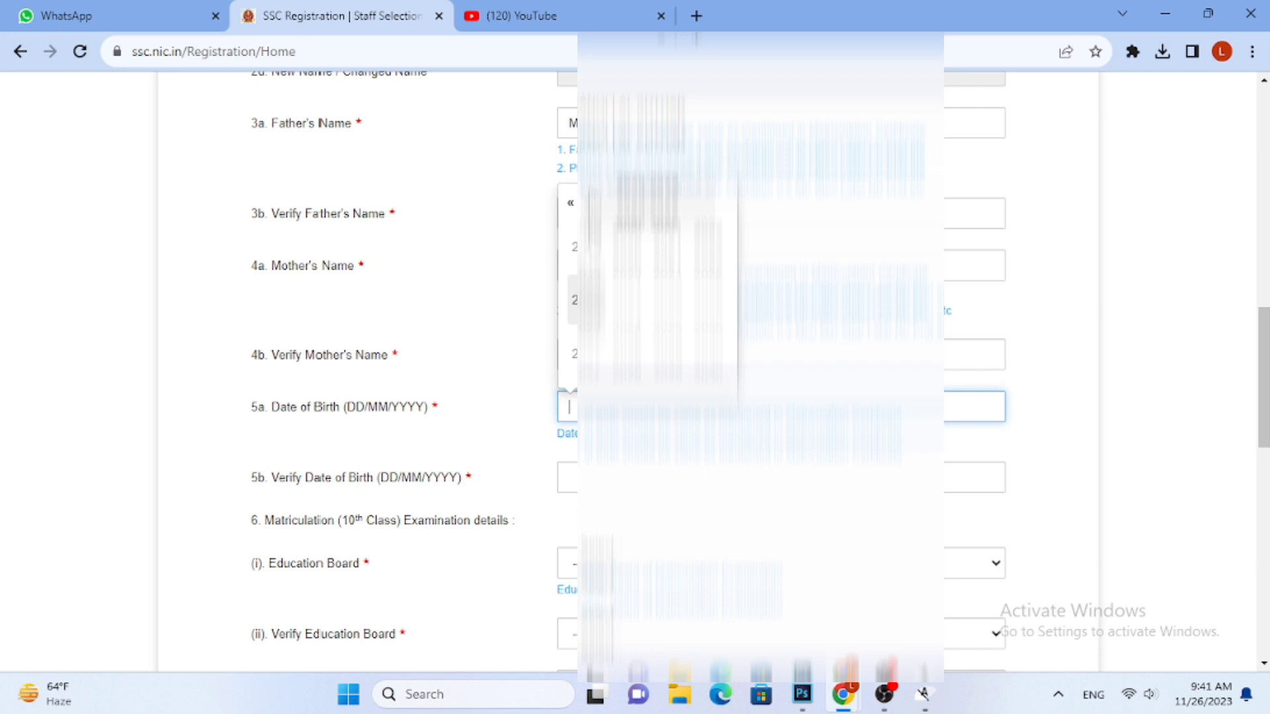
{"action": "left_click", "coordinate": [570, 202]}
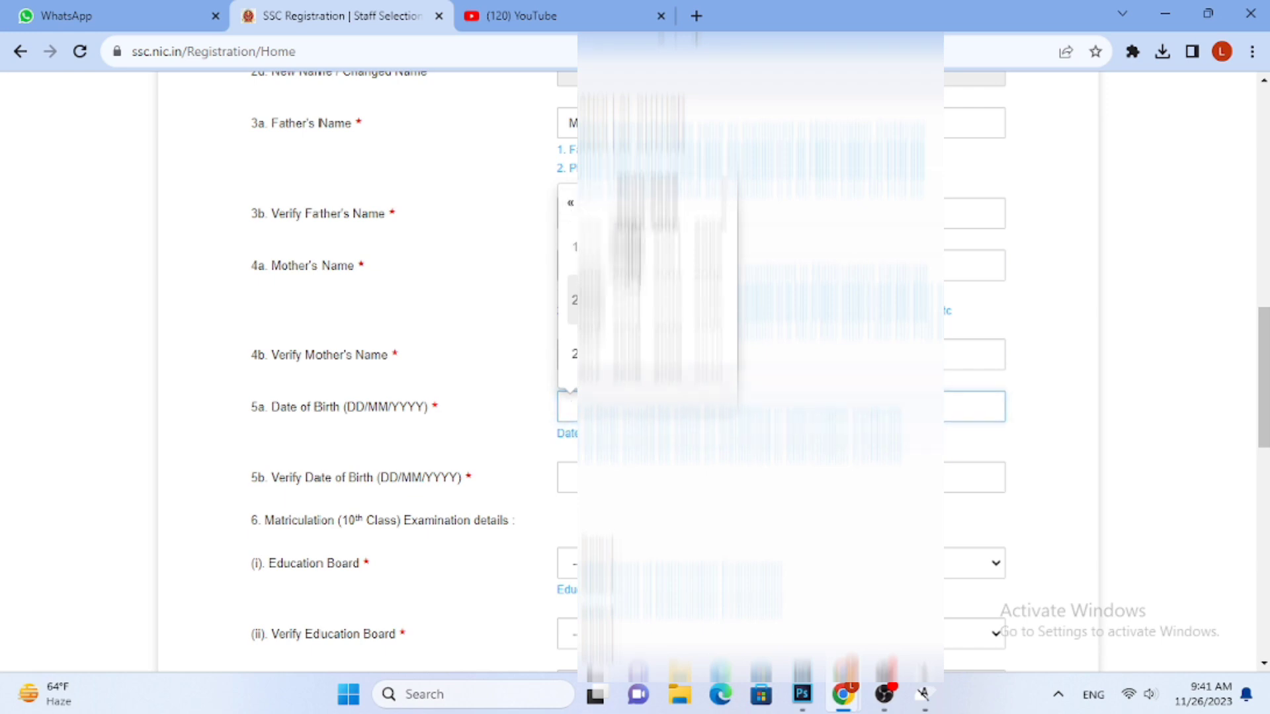
{"action": "left_click", "coordinate": [626, 251]}
{"action": "left_click", "coordinate": [669, 252]}
{"action": "left_click", "coordinate": [712, 261]}
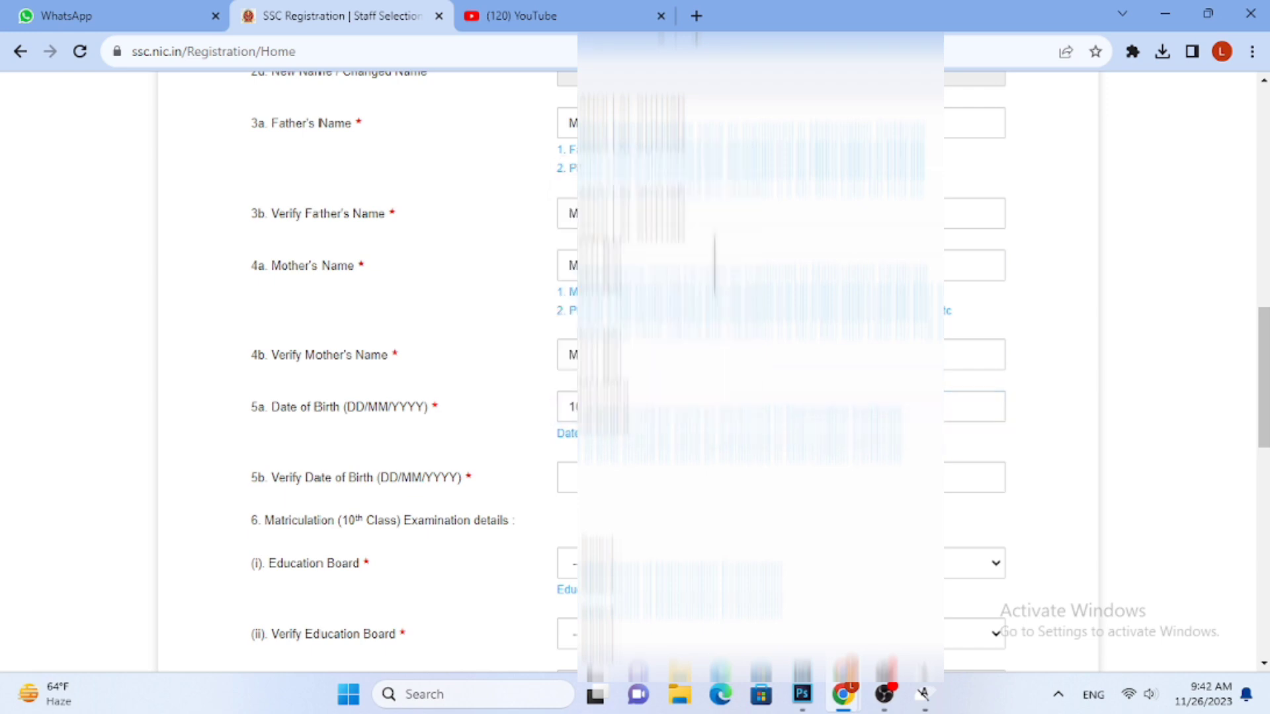
Choose the same date from the calendar for the Verify Date of Birth field
{"action": "left_click", "coordinate": [643, 475]}
{"action": "left_click", "coordinate": [685, 249]}
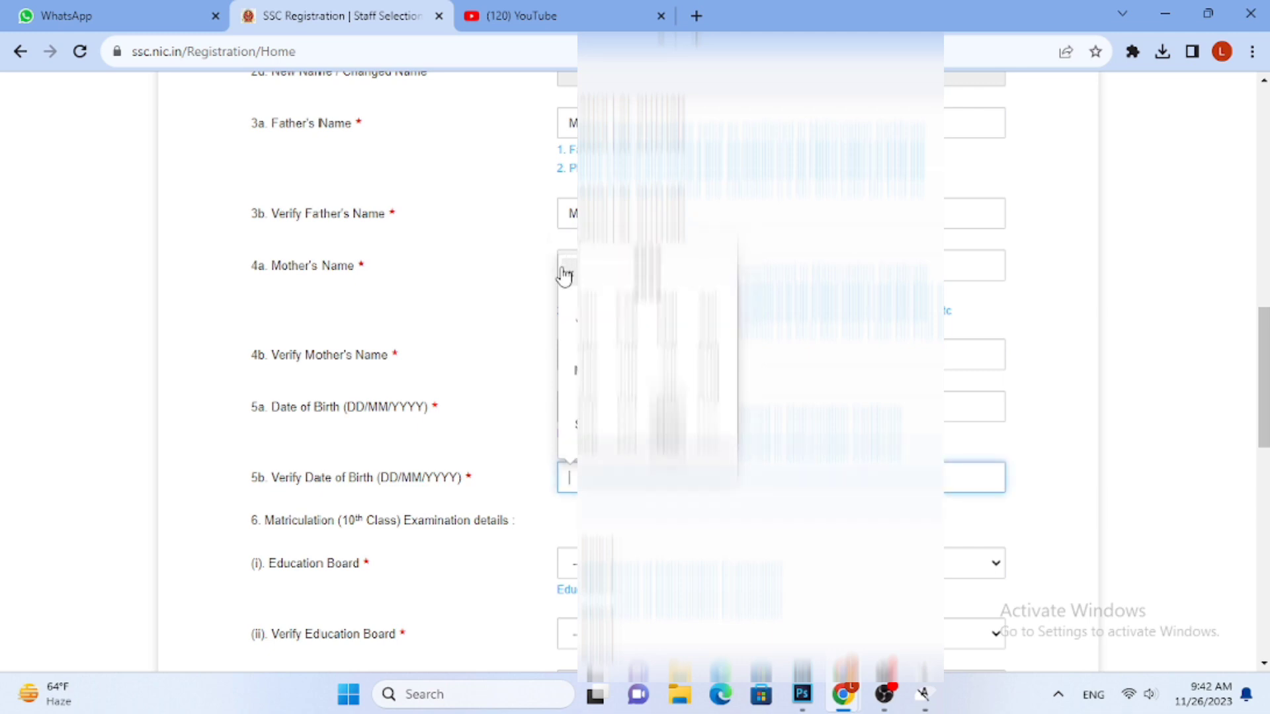
{"action": "left_click", "coordinate": [652, 275]}
{"action": "left_click", "coordinate": [570, 274]}
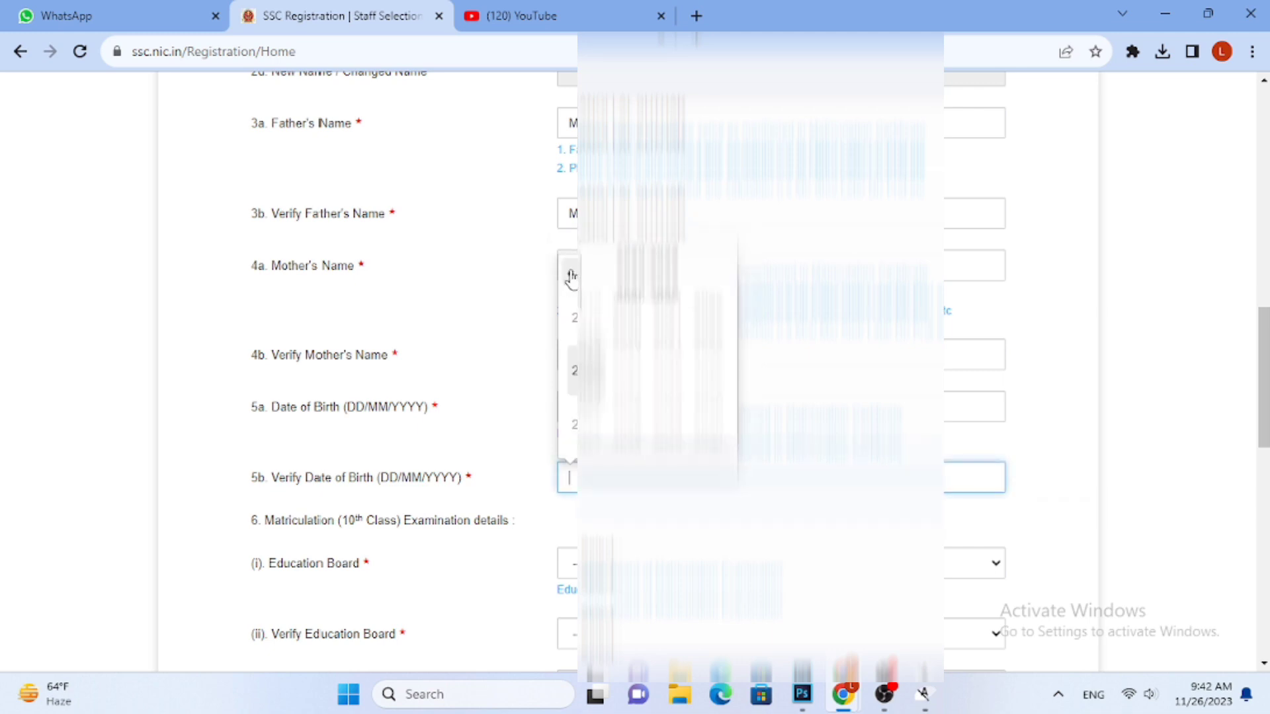
{"action": "left_click", "coordinate": [578, 280]}
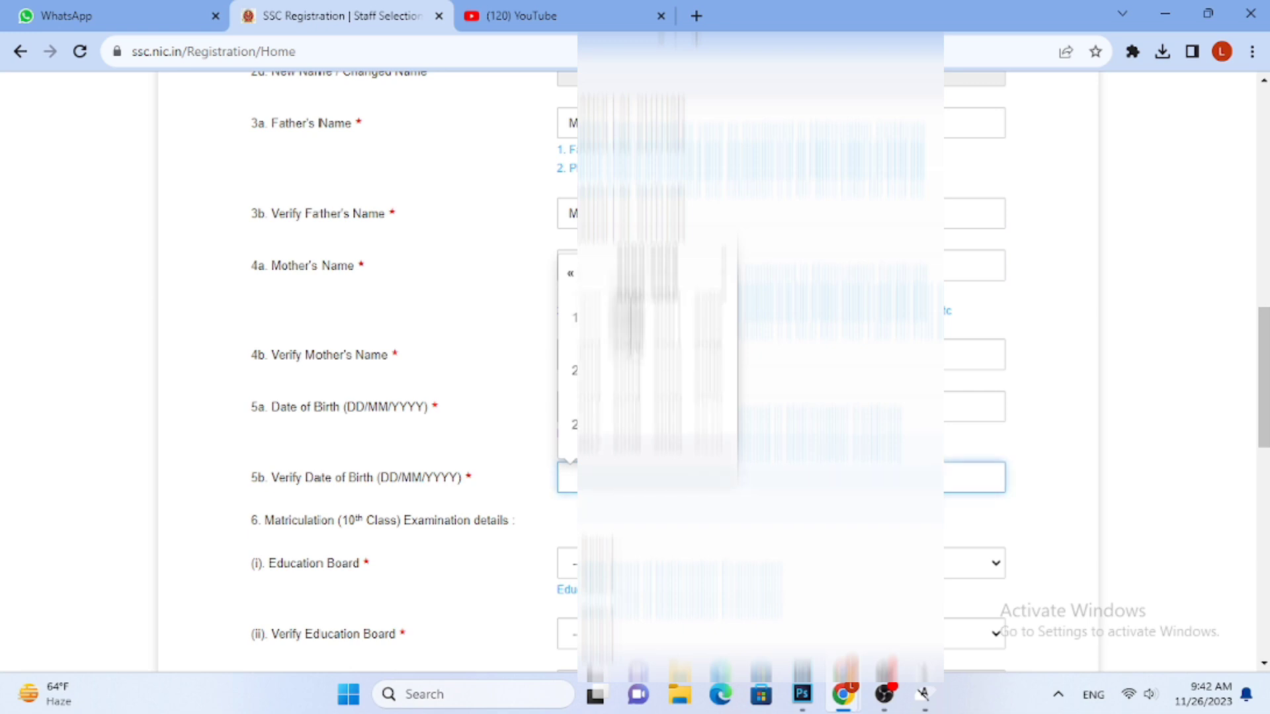
{"action": "left_click", "coordinate": [631, 319]}
{"action": "left_click", "coordinate": [672, 323]}
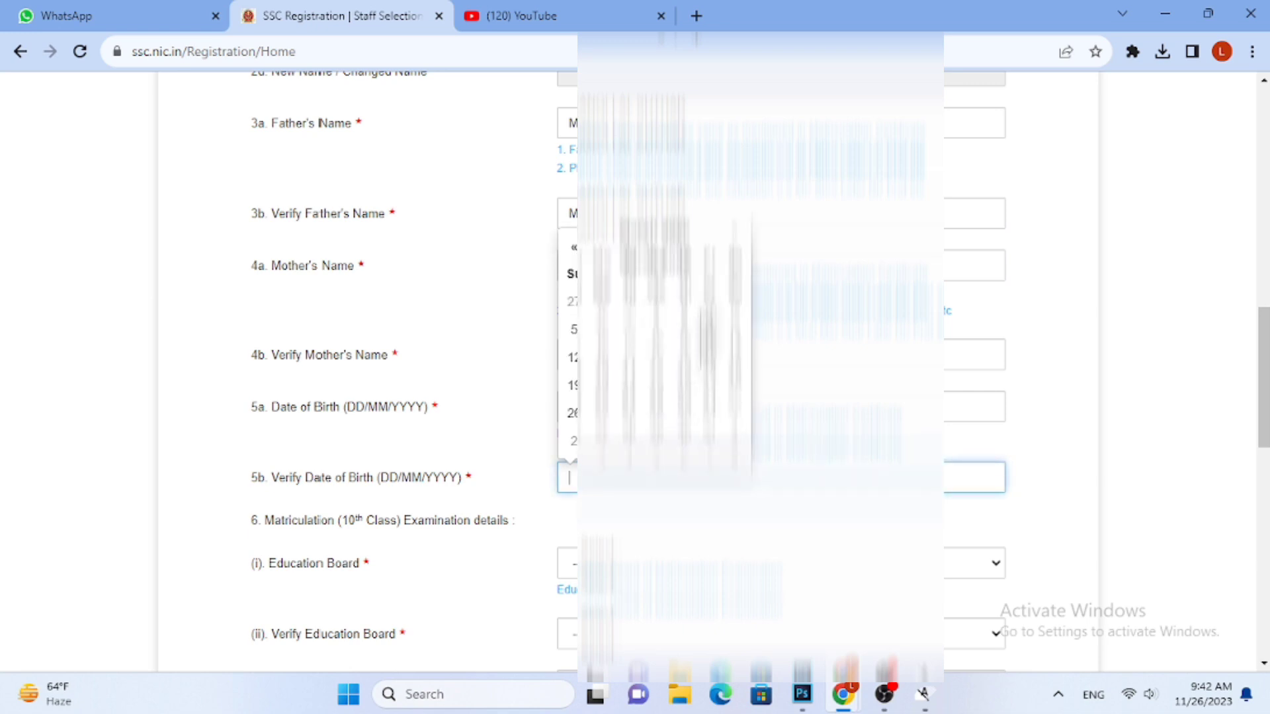
{"action": "left_click", "coordinate": [703, 330]}
Select the candidate's matriculation education board and choose the same board for Verify Education Board
{"action": "scroll", "coordinate": [761, 441], "scroll_direction": "down", "scroll_amount": 2}
{"action": "left_click", "coordinate": [679, 380]}
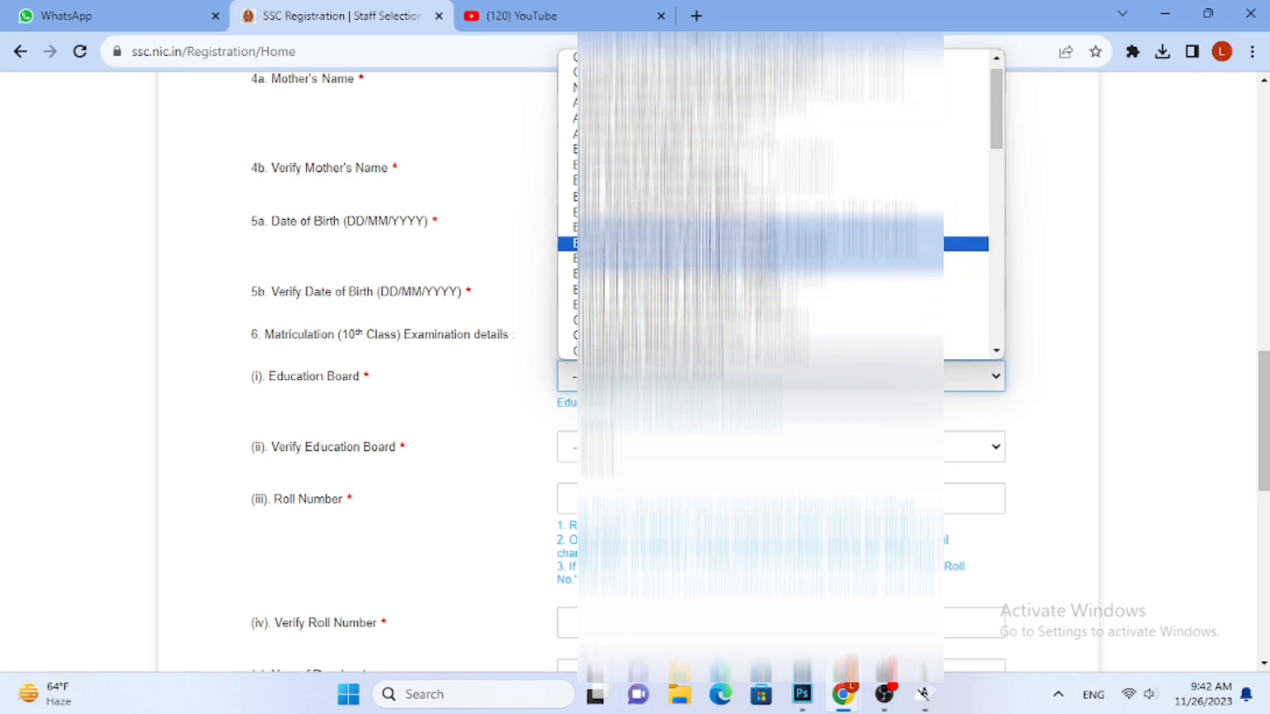
{"action": "left_click", "coordinate": [720, 304]}
{"action": "scroll", "coordinate": [721, 321], "scroll_direction": "down", "scroll_amount": 1}
{"action": "left_click", "coordinate": [719, 354]}
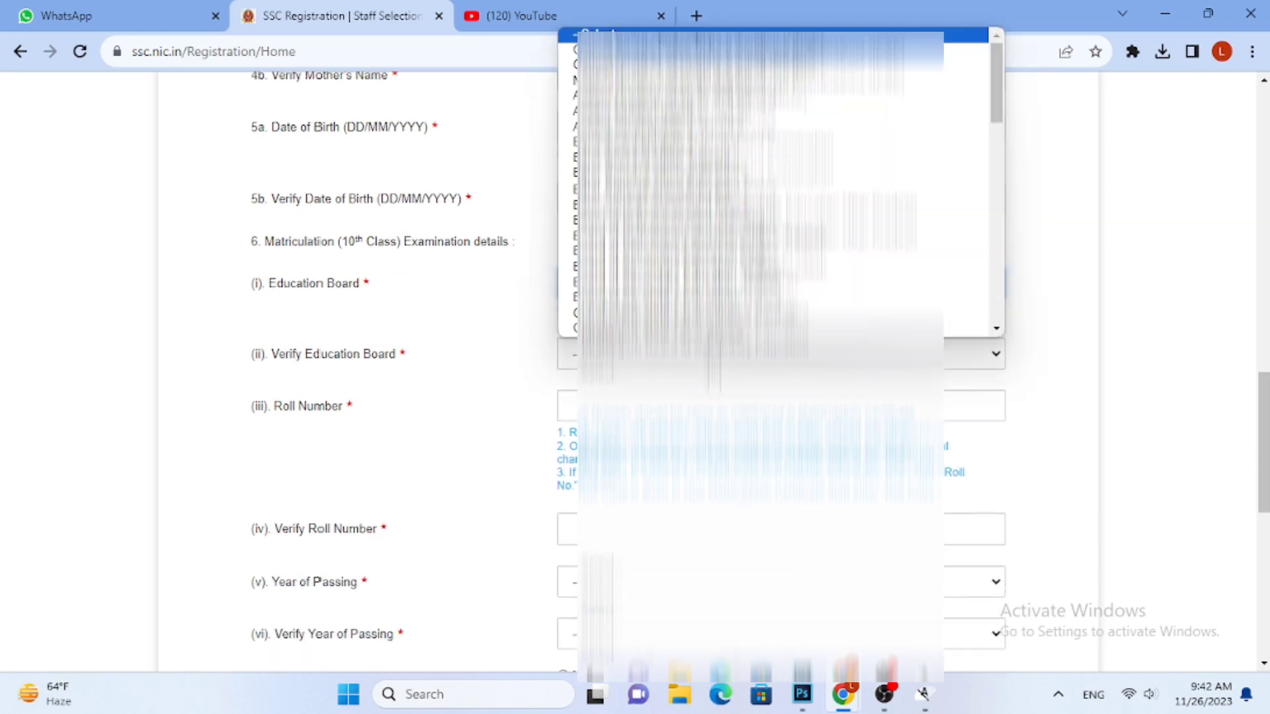
{"action": "left_click", "coordinate": [738, 284]}
Enter the candidate's matriculation roll number in the Roll Number field
{"action": "scroll", "coordinate": [734, 291], "scroll_direction": "down", "scroll_amount": 2}
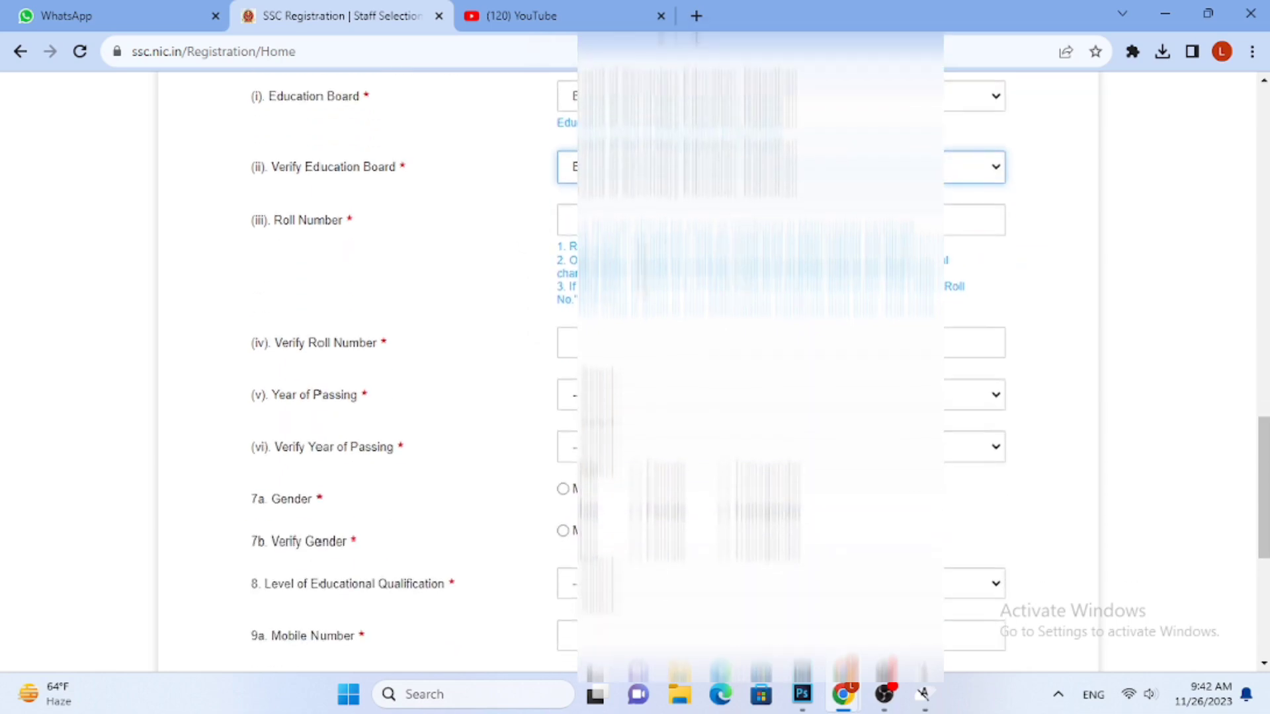
{"action": "left_click", "coordinate": [840, 224]}
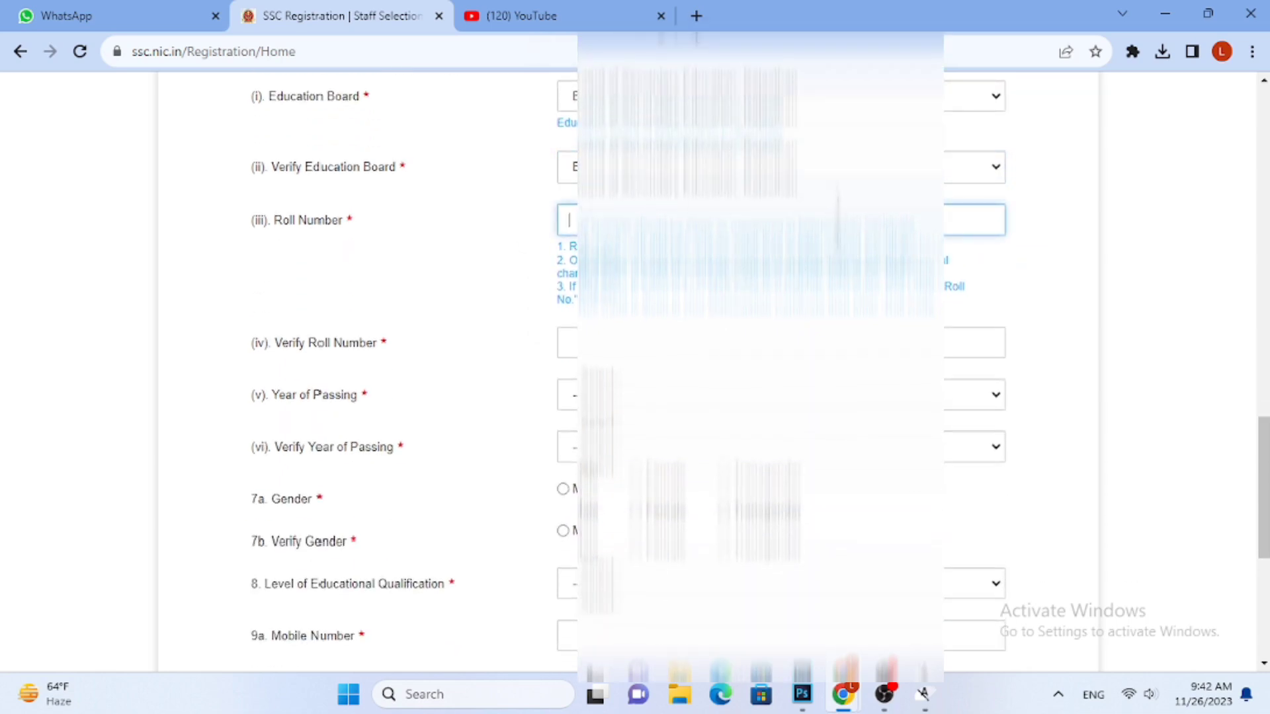
{"action": "type", "text": "1"}
{"action": "key", "text": "BackSpace"}
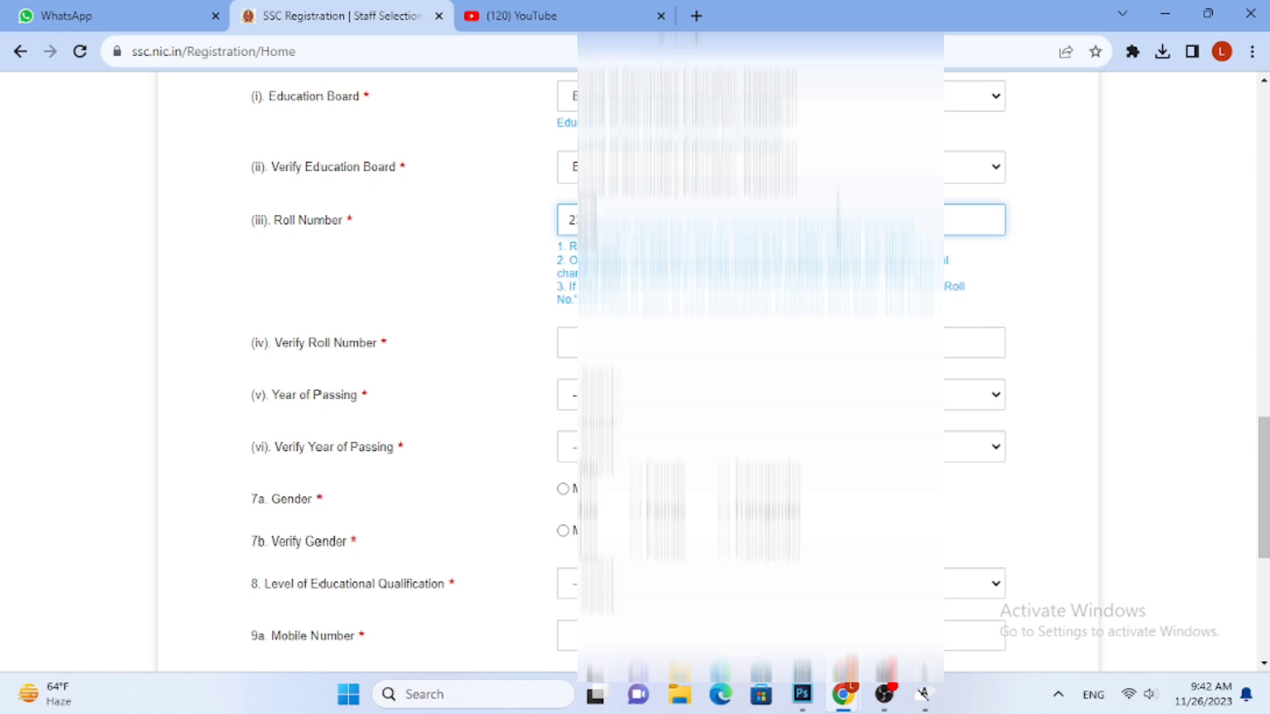
Repeat the matriculation roll number in the Verify Roll Number field
{"action": "left_click", "coordinate": [640, 352]}
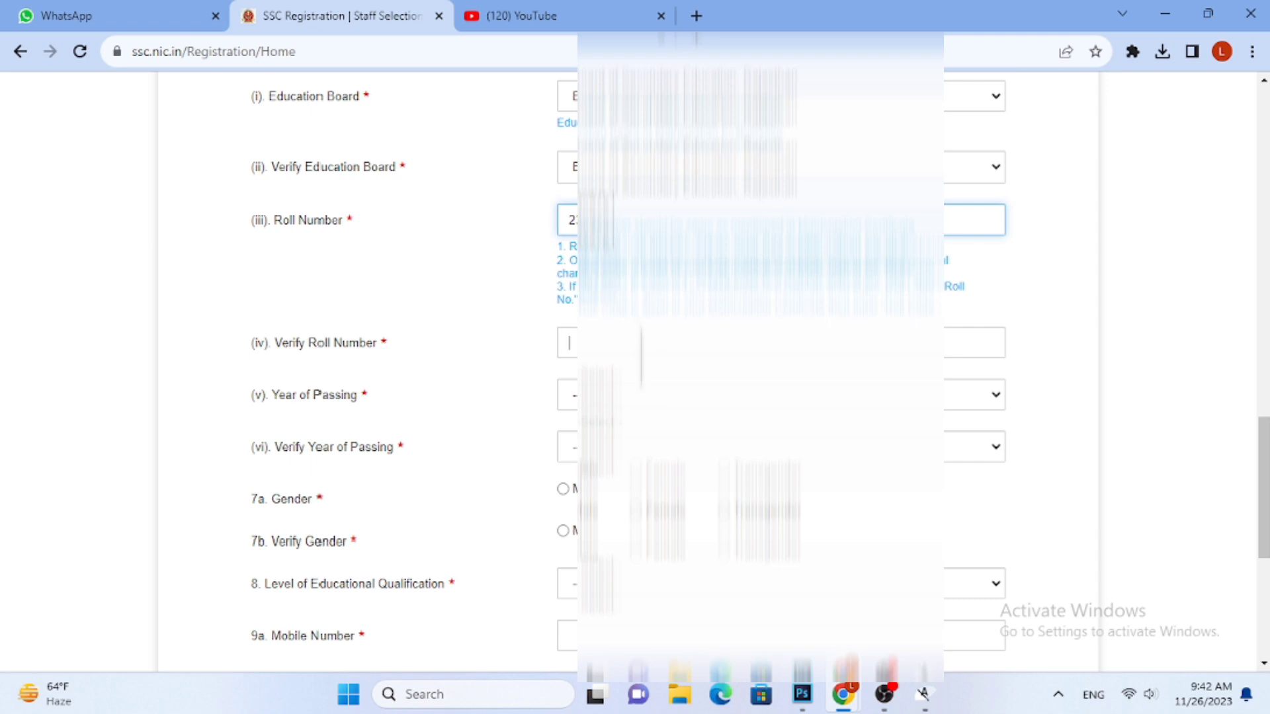
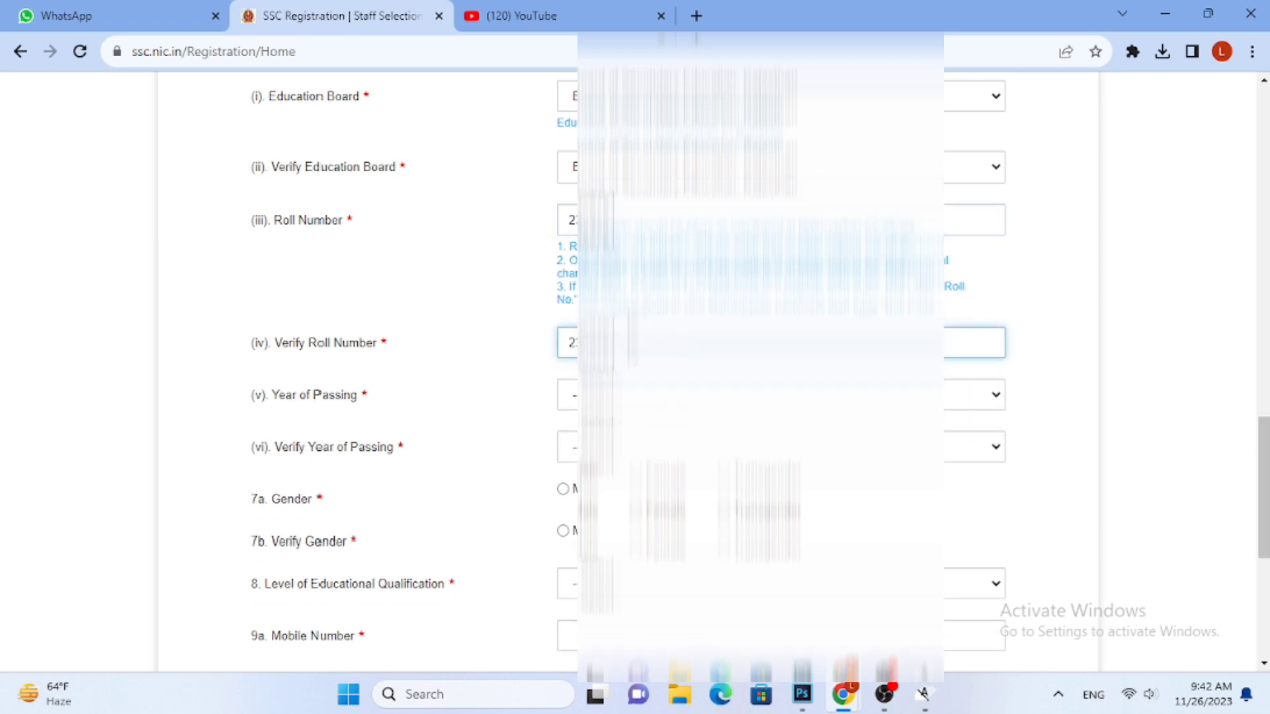
Select the candidate's matriculation Year of Passing
{"action": "left_click", "coordinate": [666, 404]}
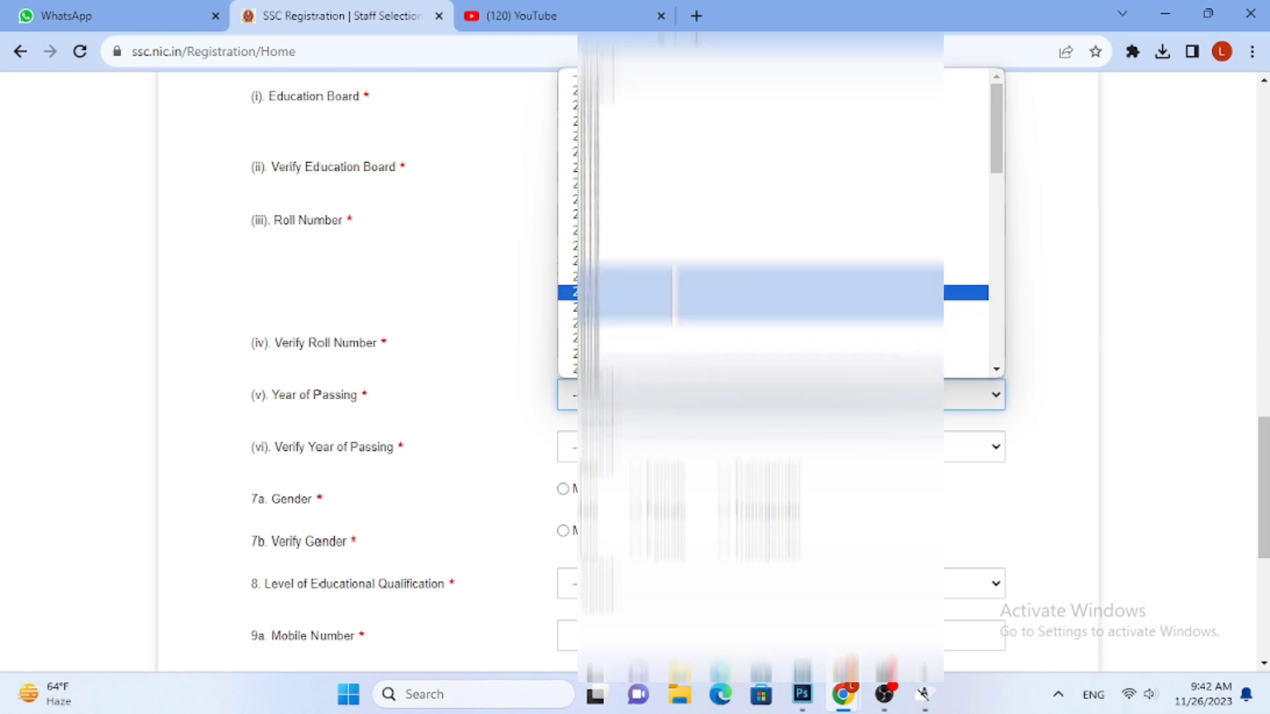
{"action": "left_click", "coordinate": [648, 185]}
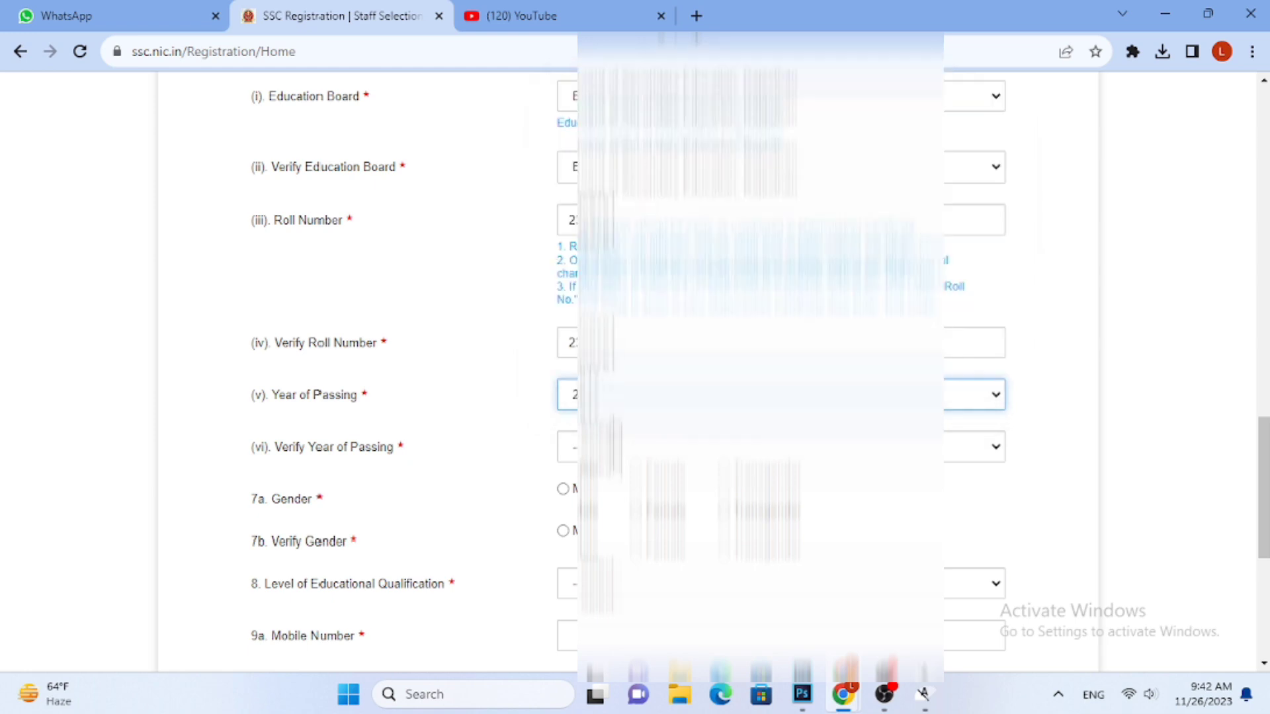
Select the candidate's matriculation passing year again for Verify Year of Passing
{"action": "left_click", "coordinate": [621, 447]}
{"action": "left_click", "coordinate": [630, 206]}
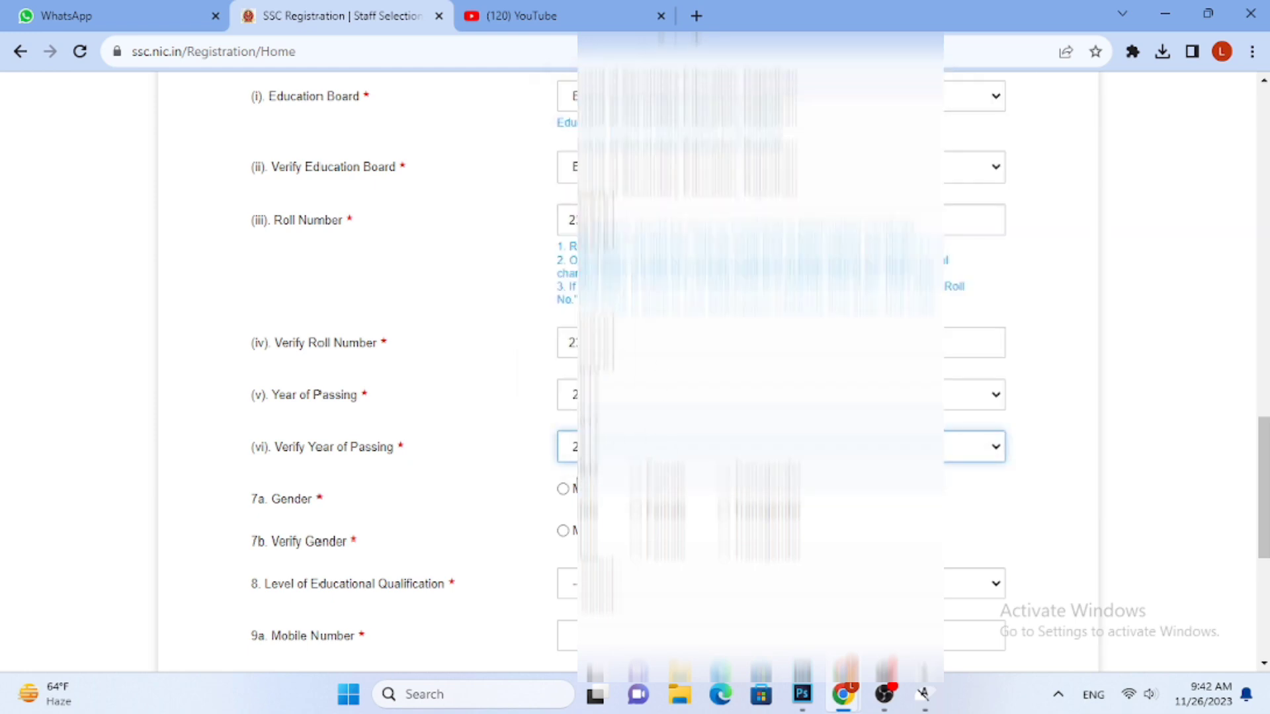
Choose the candidate's gender for both Gender and Verify Gender, and select the Level of Educational Qualification
{"action": "scroll", "coordinate": [644, 529], "scroll_direction": "down", "scroll_amount": 3}
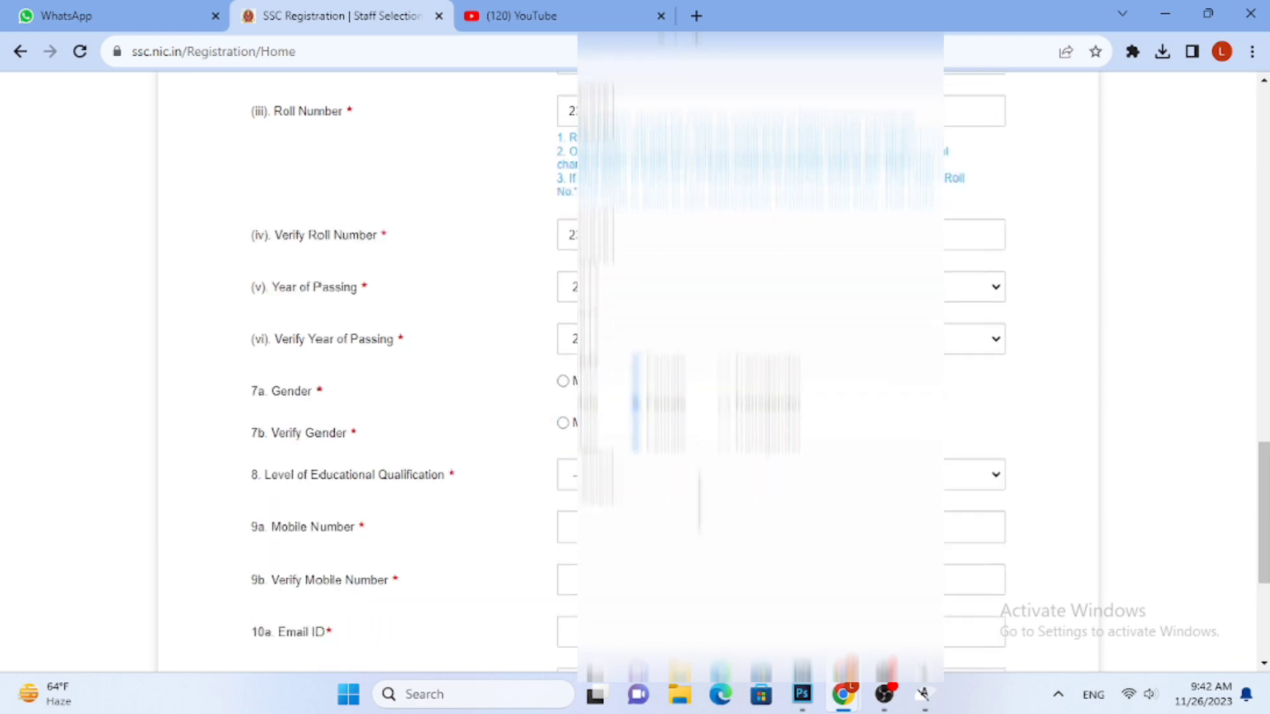
{"action": "left_click", "coordinate": [704, 396]}
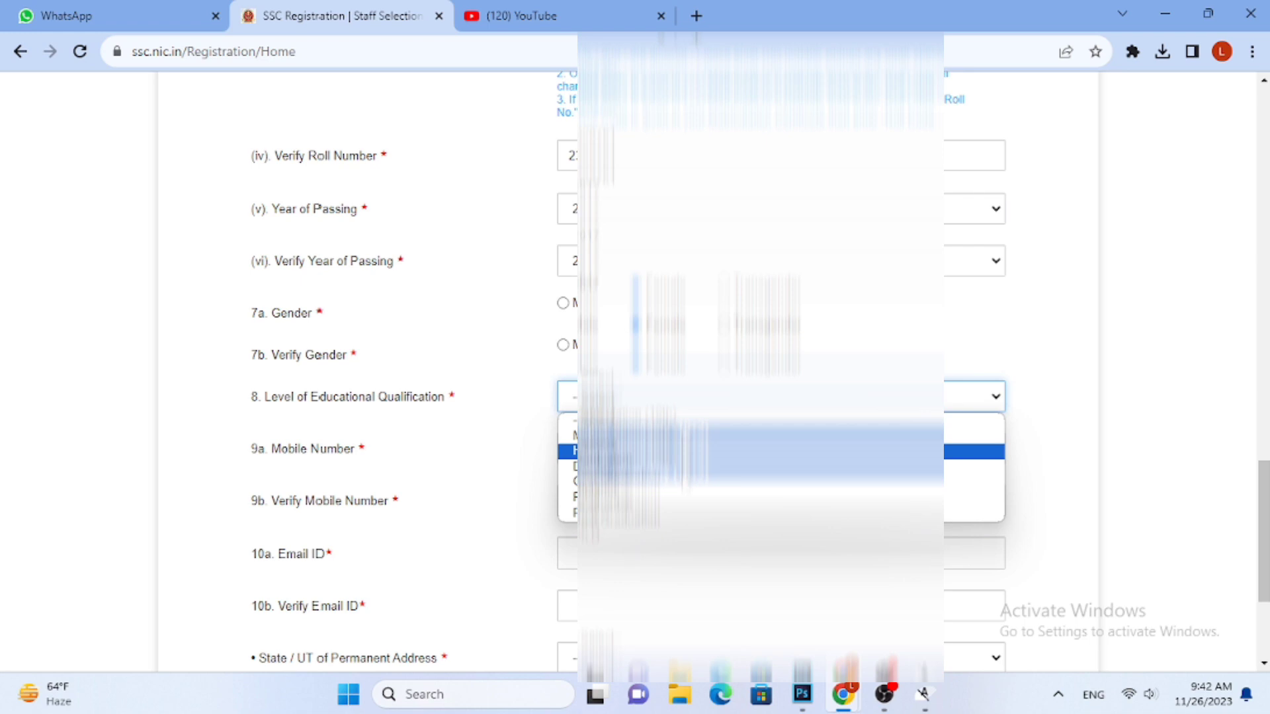
{"action": "left_click", "coordinate": [660, 451]}
Enter the candidate's mobile number in the Mobile Number field and repeat it for Verify Mobile Number
{"action": "left_click", "coordinate": [658, 450]}
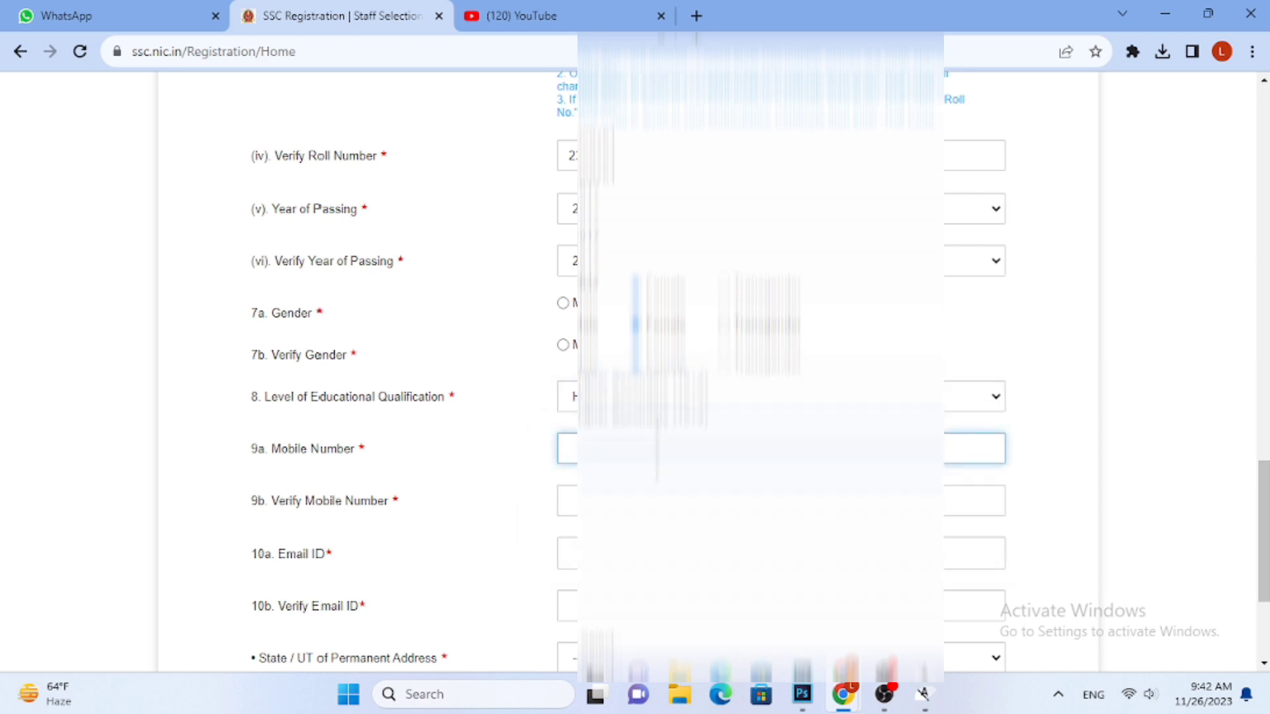
{"action": "type", "text": "90"}
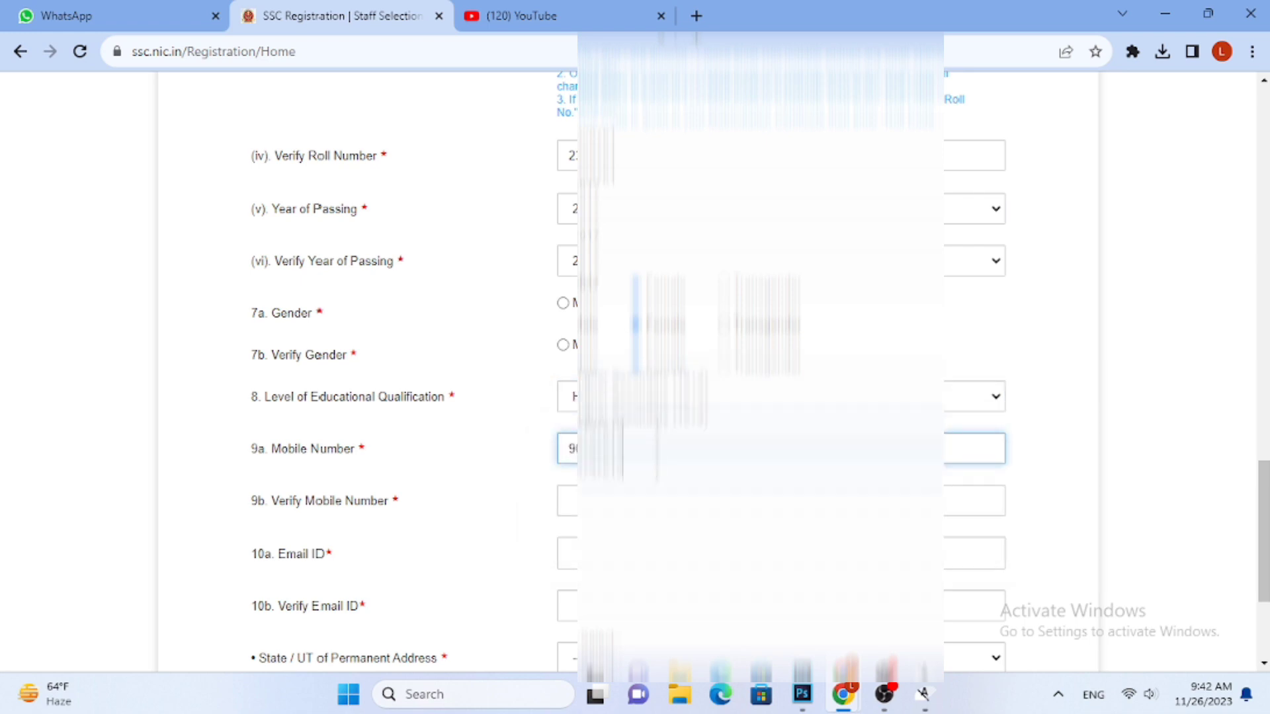
{"action": "type", "text": "??"}
{"action": "left_click", "coordinate": [671, 501]}
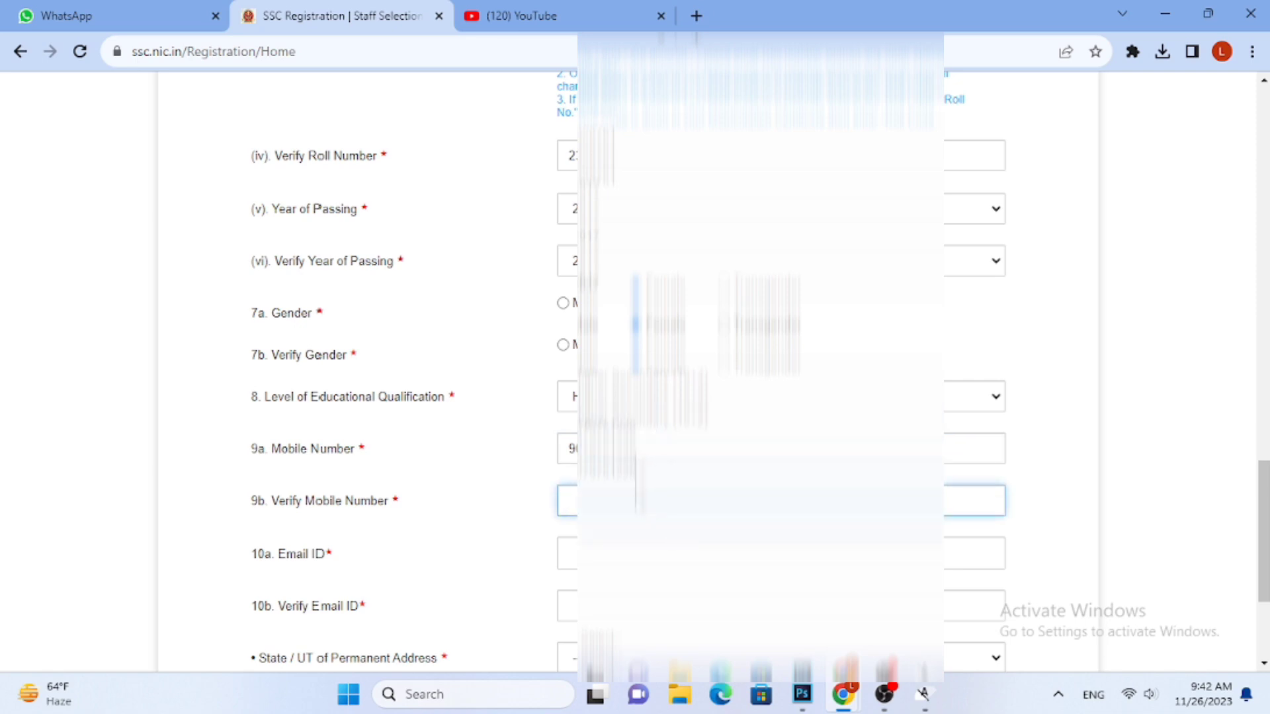
{"action": "type", "text": "90????????"}
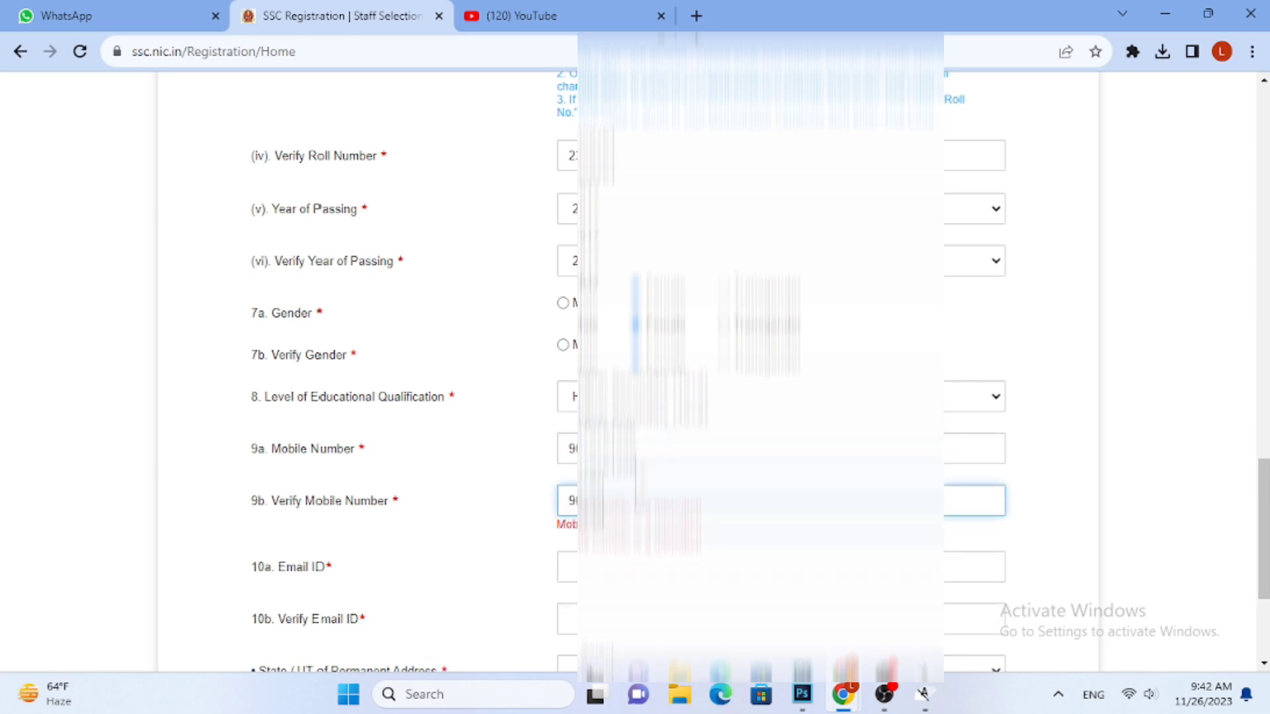
Enter the candidate's e-mail address in the Email ID field
{"action": "left_click", "coordinate": [644, 557]}
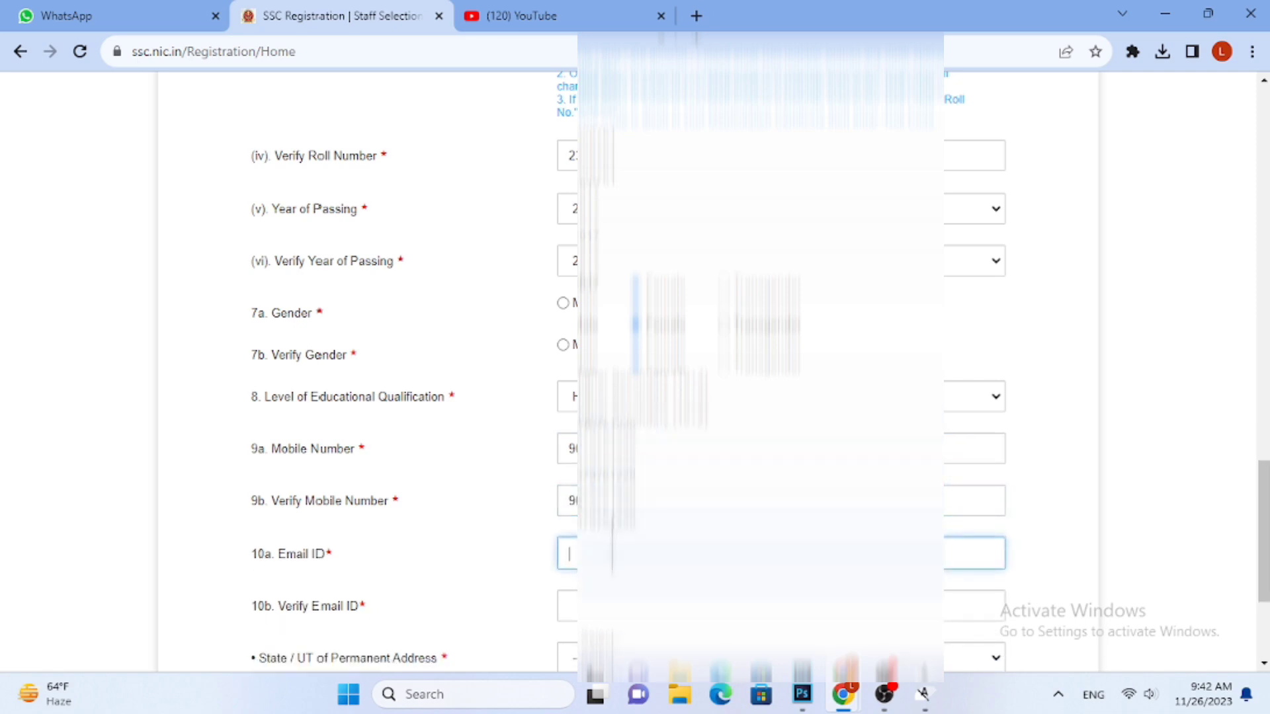
{"action": "type", "text": "S???????"}
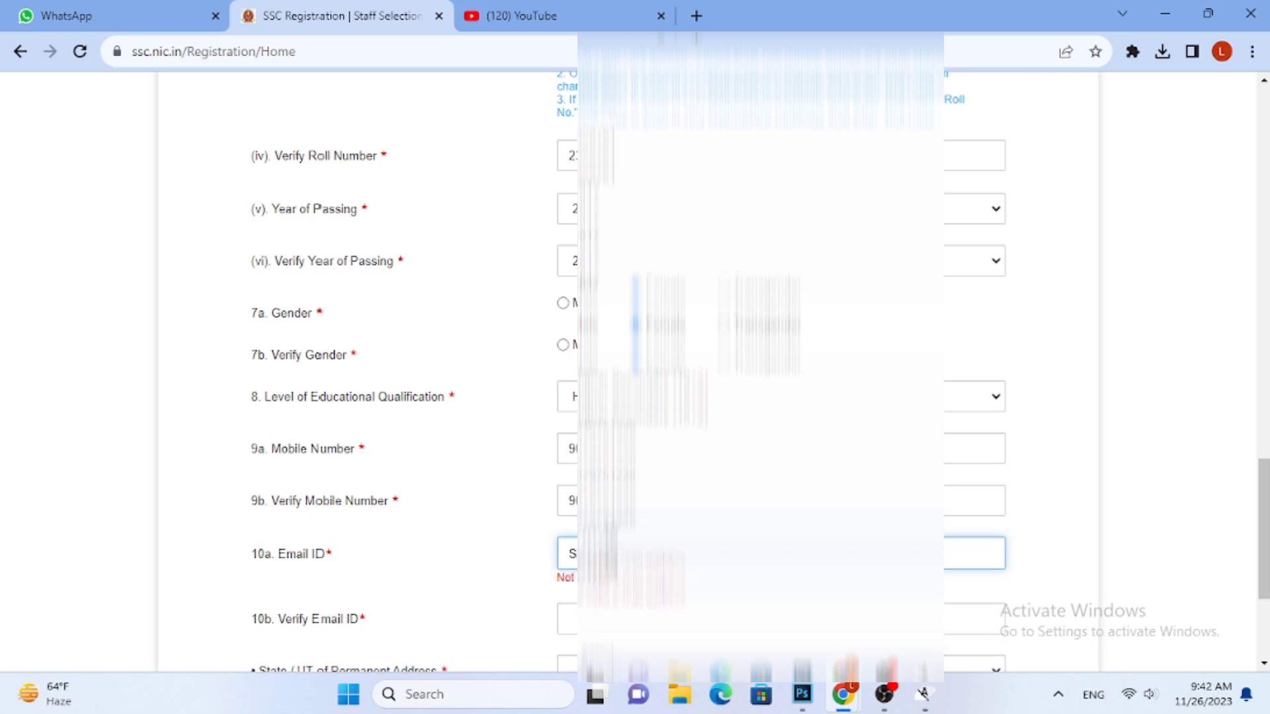
{"action": "type", "text": "????????"}
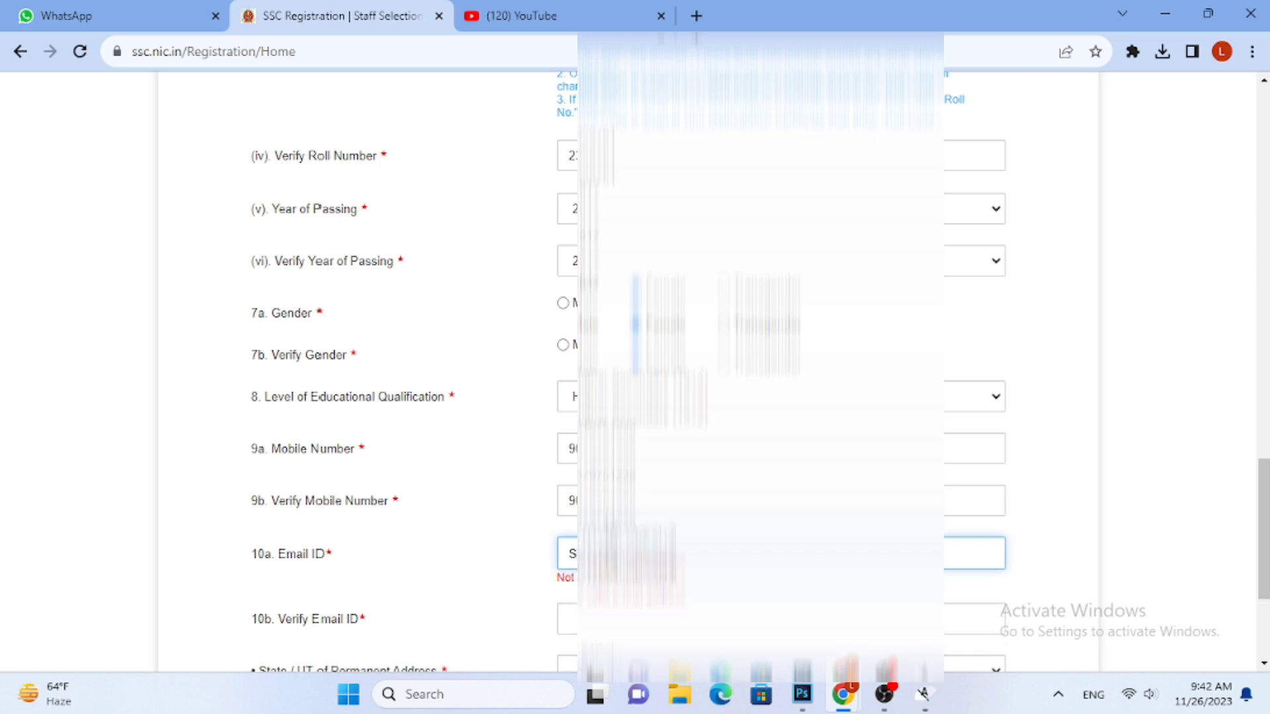
{"action": "type", "text": "?????????"}
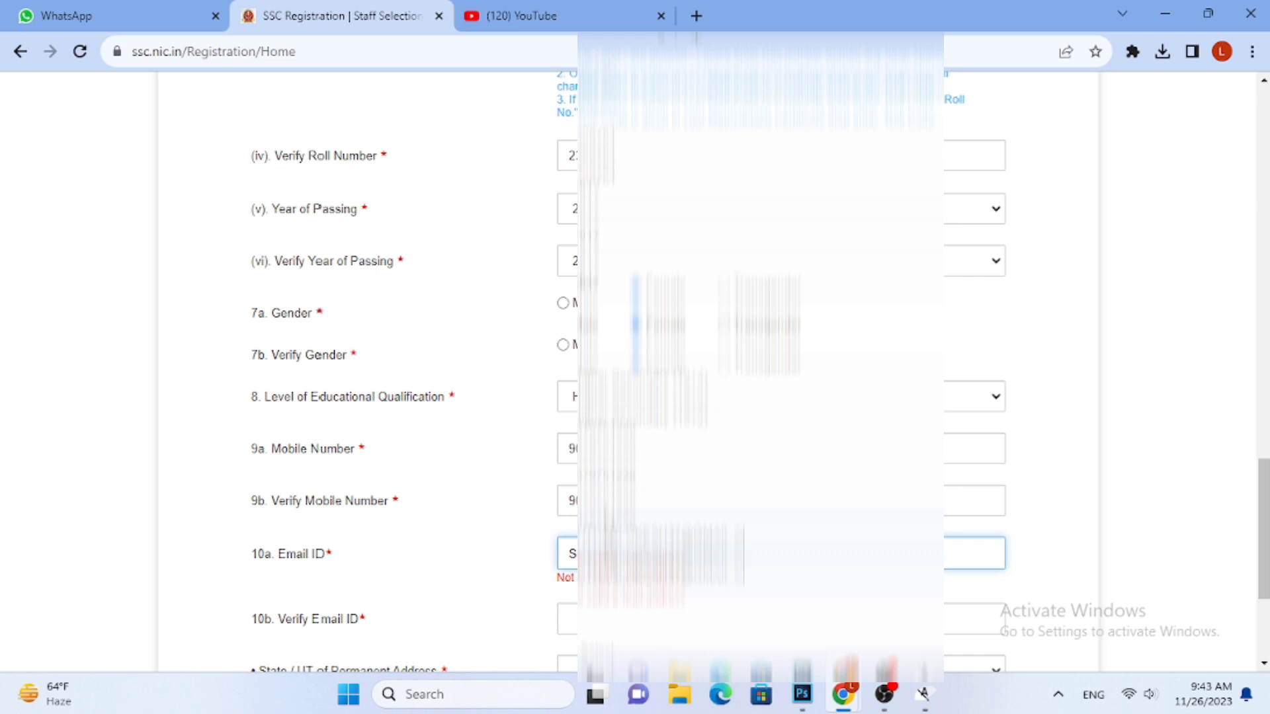
{"action": "type", "text": "???"}
Repeat the candidate's e-mail address in the Verify Email ID field
{"action": "scroll", "coordinate": [604, 540], "scroll_direction": "down", "scroll_amount": 1}
{"action": "left_click", "coordinate": [616, 514]}
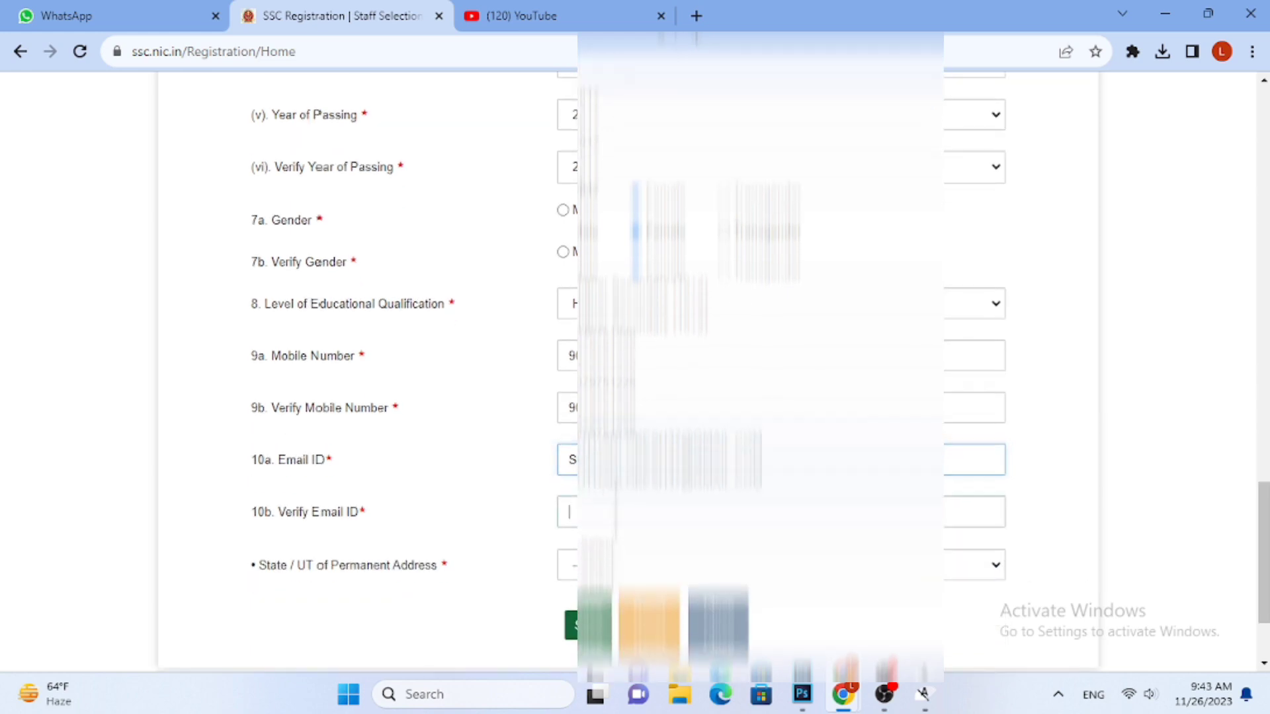
{"action": "type", "text": "S??????"}
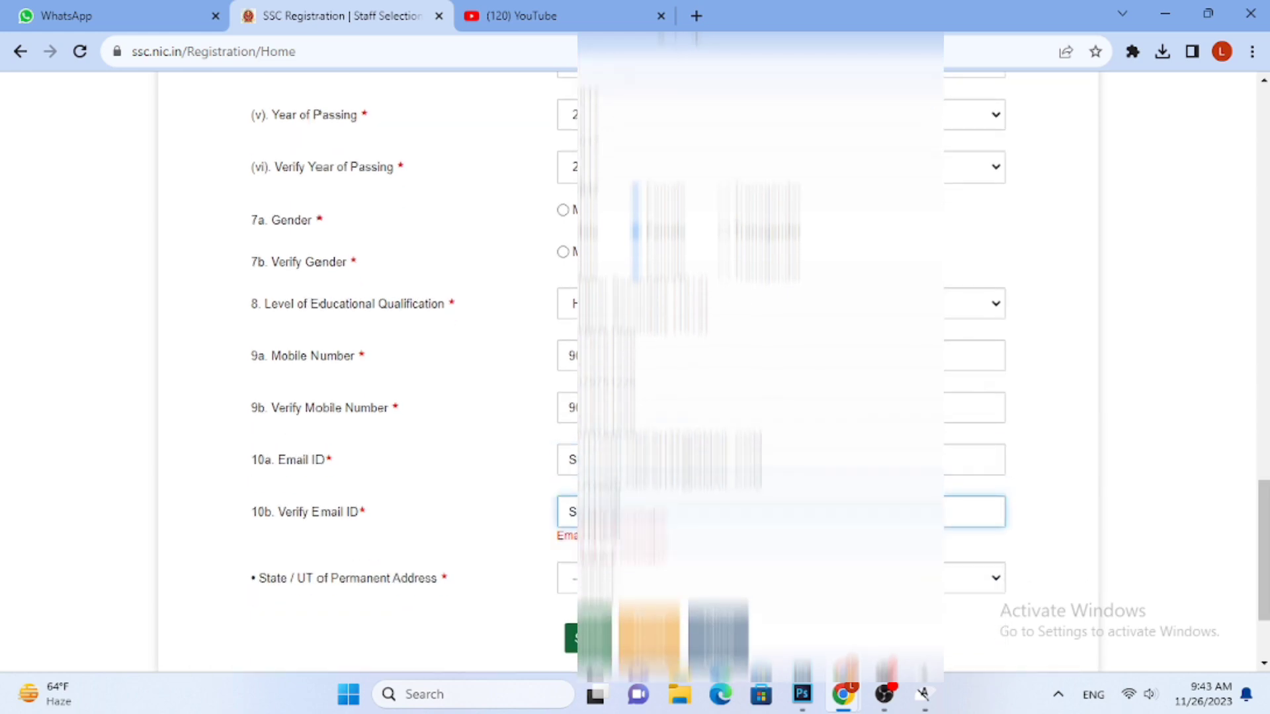
{"action": "type", "text": "?????"}
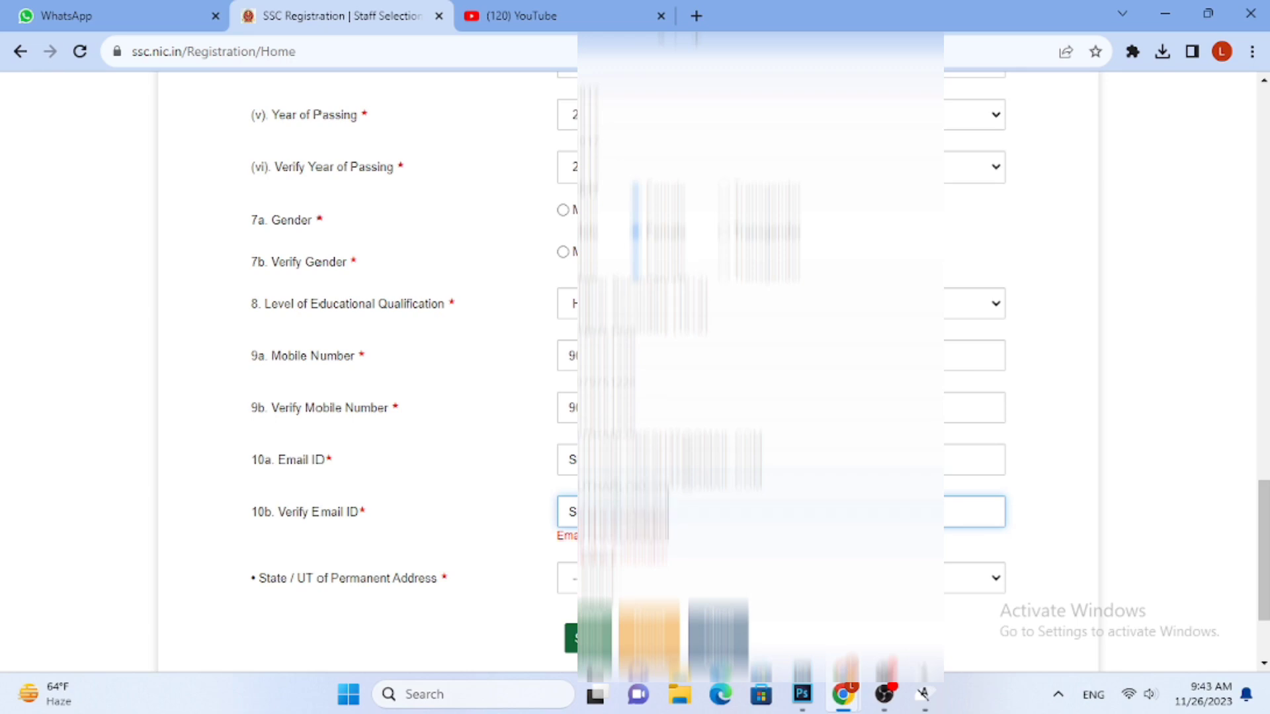
{"action": "type", "text": "??????????"}
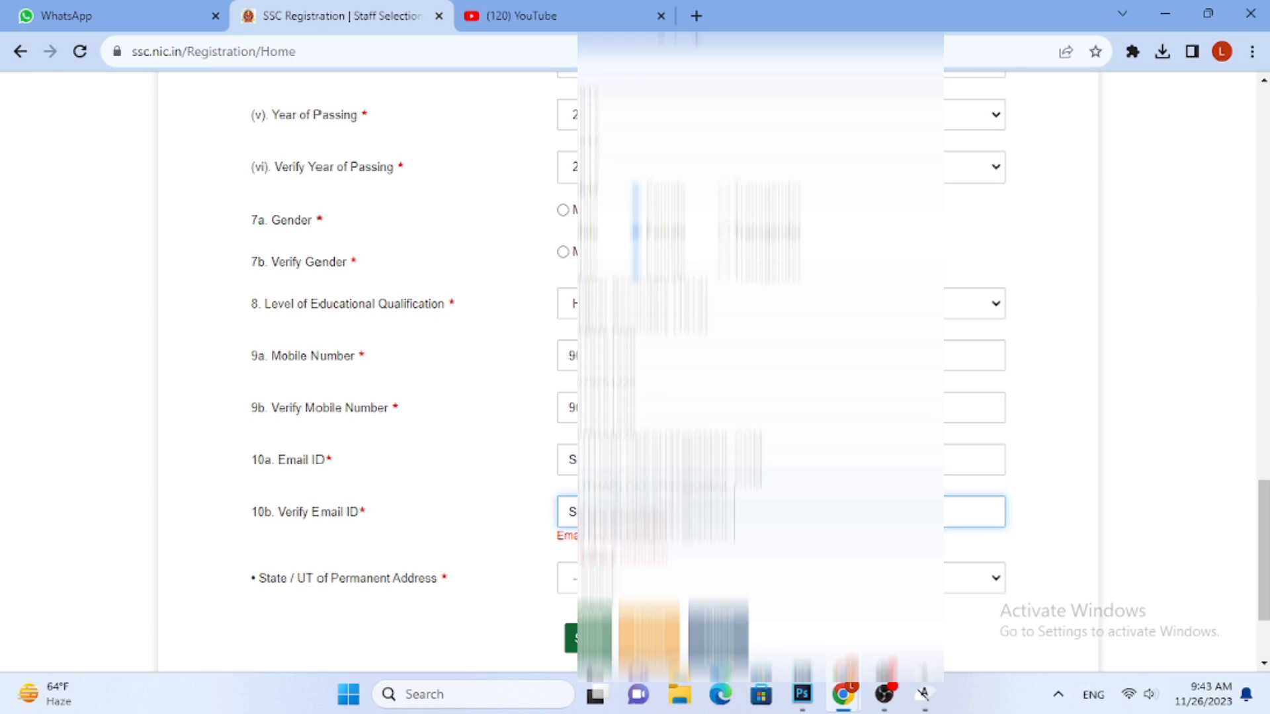
{"action": "type", "text": "?????"}
Select the candidate's State / UT of Permanent Address
{"action": "left_click", "coordinate": [620, 567]}
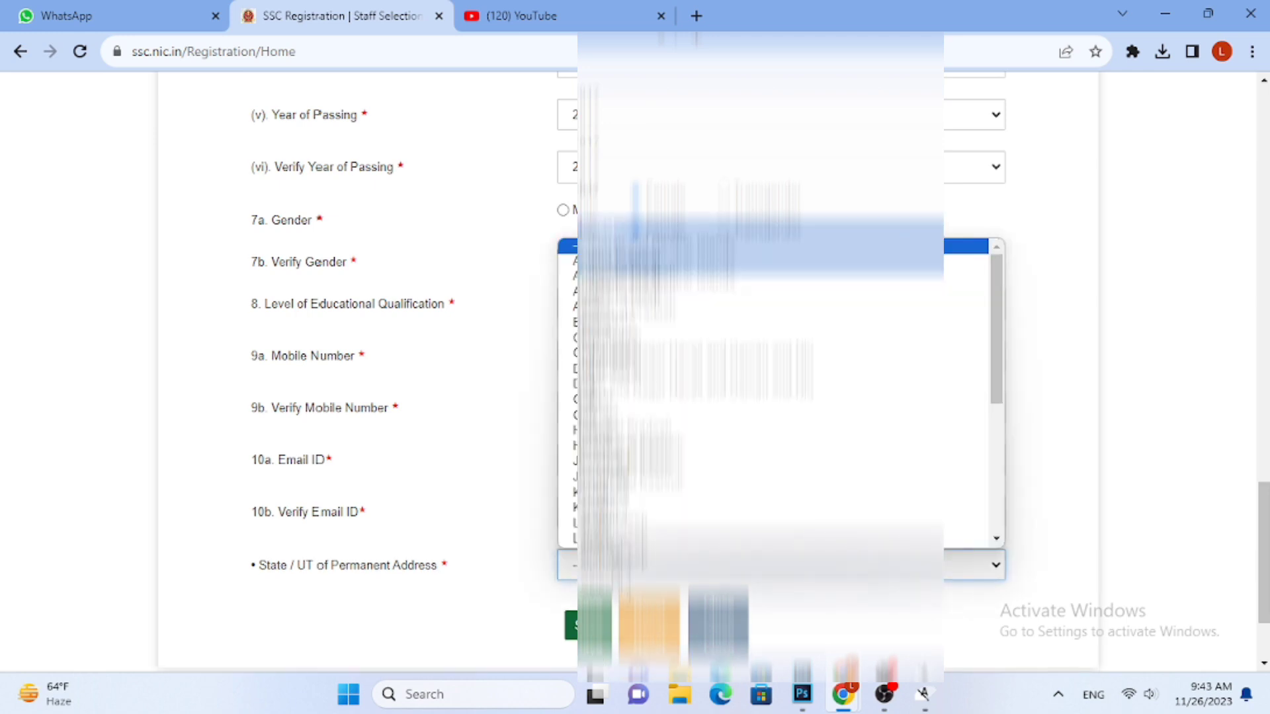
{"action": "scroll", "coordinate": [620, 539], "scroll_direction": "down", "scroll_amount": 2}
{"action": "left_click", "coordinate": [620, 538]}
Save the completed Basic Details form and dismiss the dialog about completing the registration
{"action": "scroll", "coordinate": [608, 570], "scroll_direction": "down", "scroll_amount": 1}
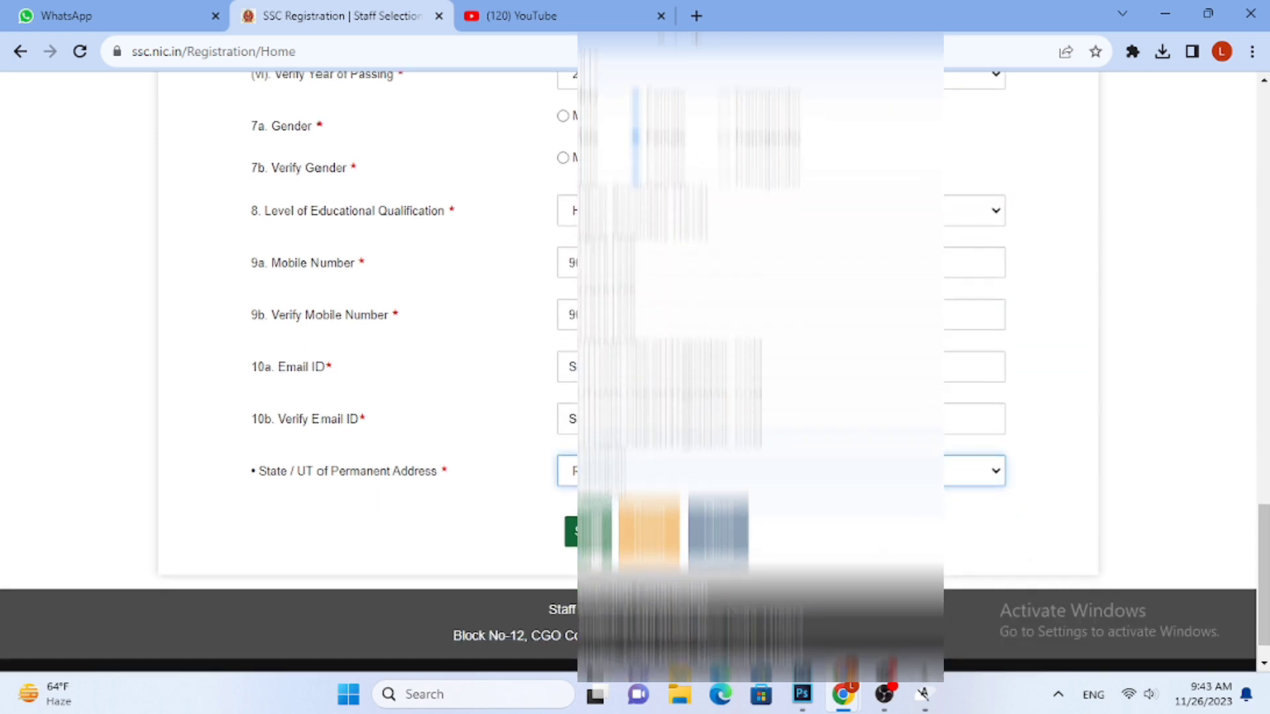
{"action": "left_click", "coordinate": [600, 534]}
{"action": "left_click", "coordinate": [590, 312]}
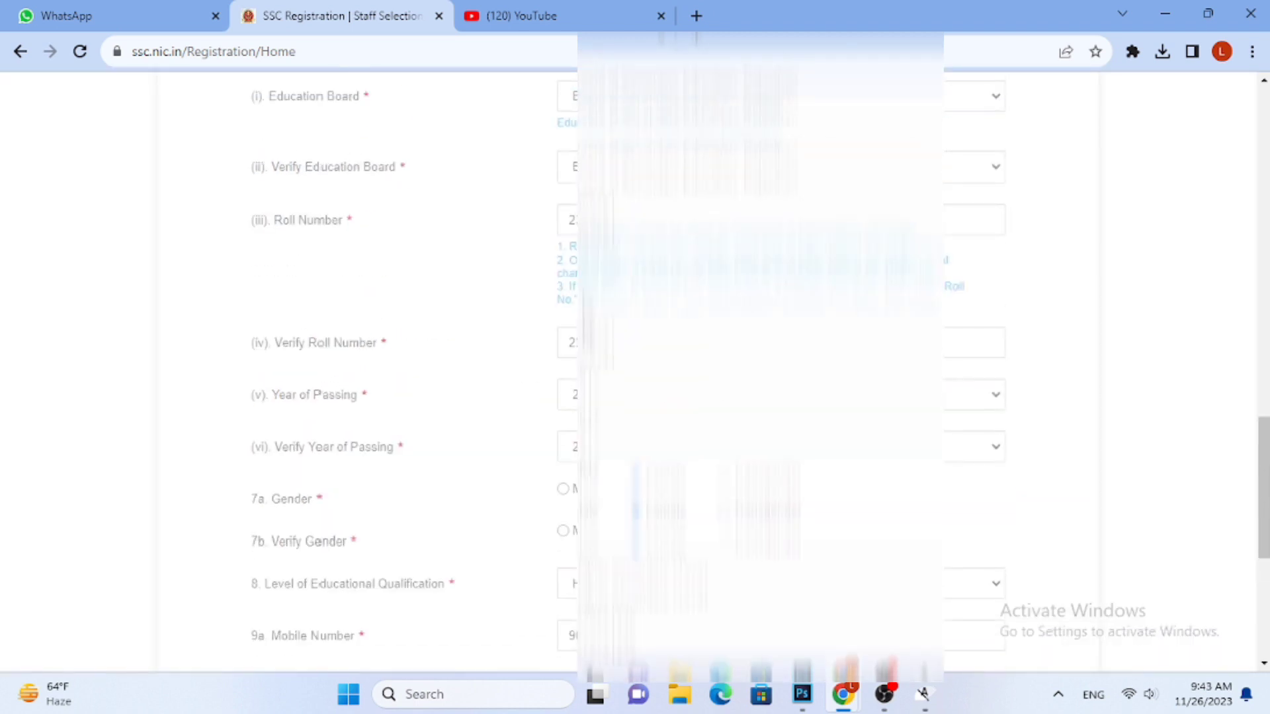
{"action": "scroll", "coordinate": [611, 525], "scroll_direction": "down", "scroll_amount": 1}
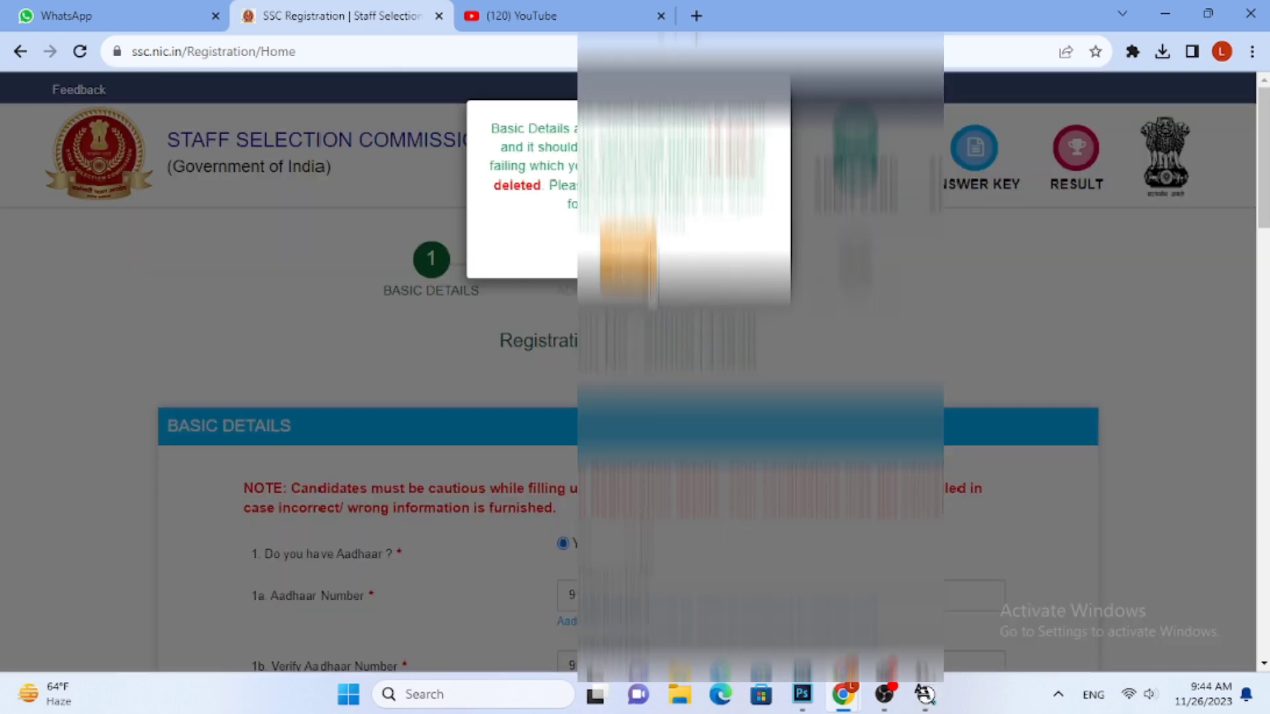
{"action": "left_click", "coordinate": [648, 261]}
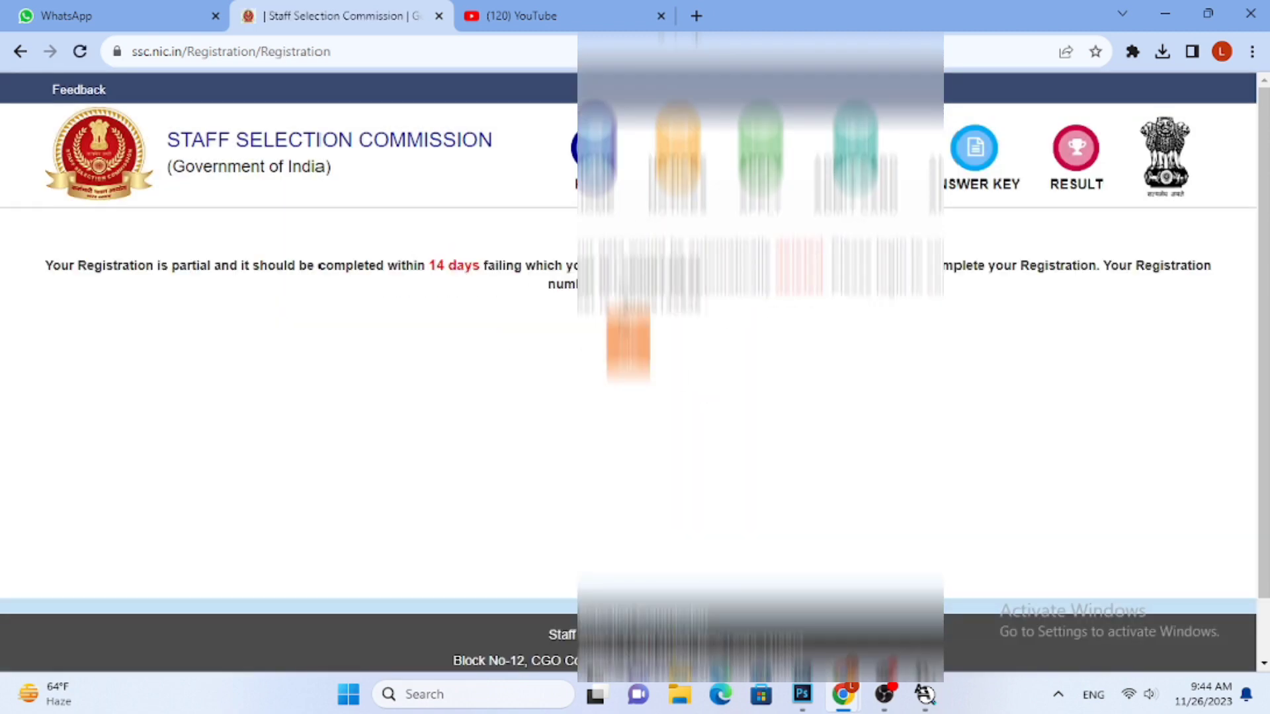
Highlight the registration number on the partial-registration notice, and log in to the candidate account with the registration number, password and CAPTCHA text
{"action": "left_click_drag", "start_coordinate": [621, 287], "coordinate": [703, 287]}
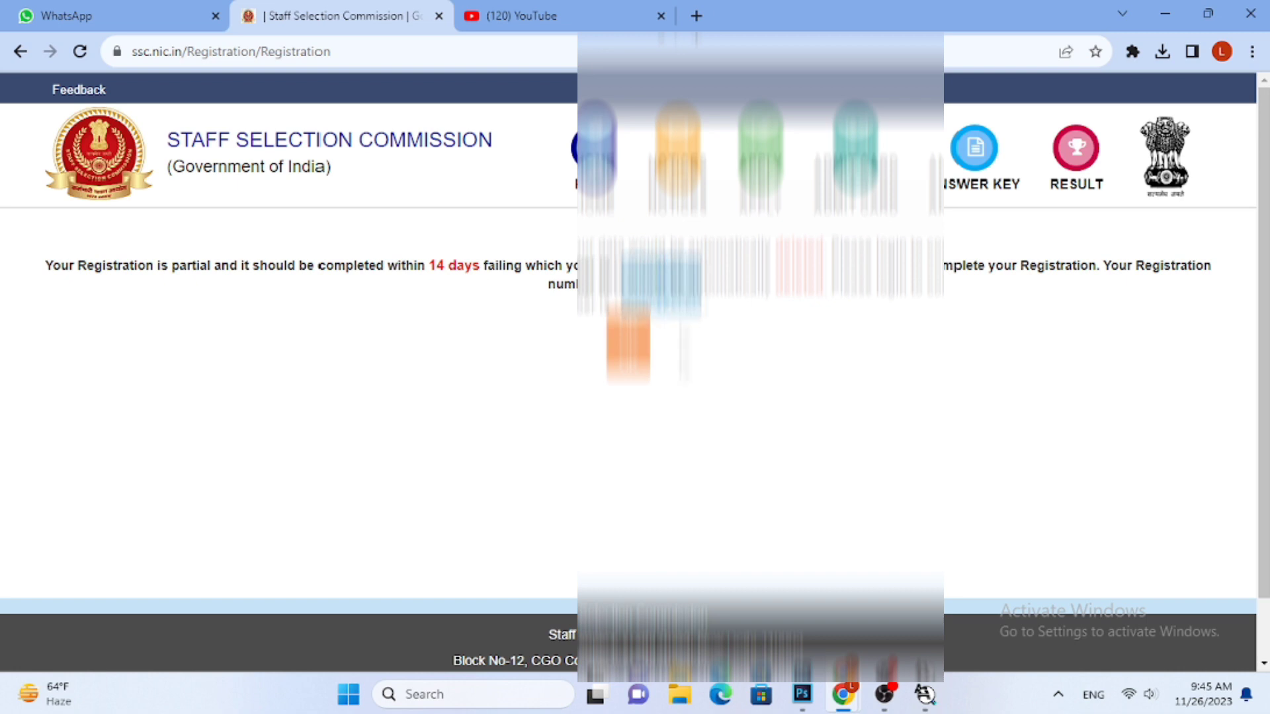
{"action": "left_click", "coordinate": [640, 347]}
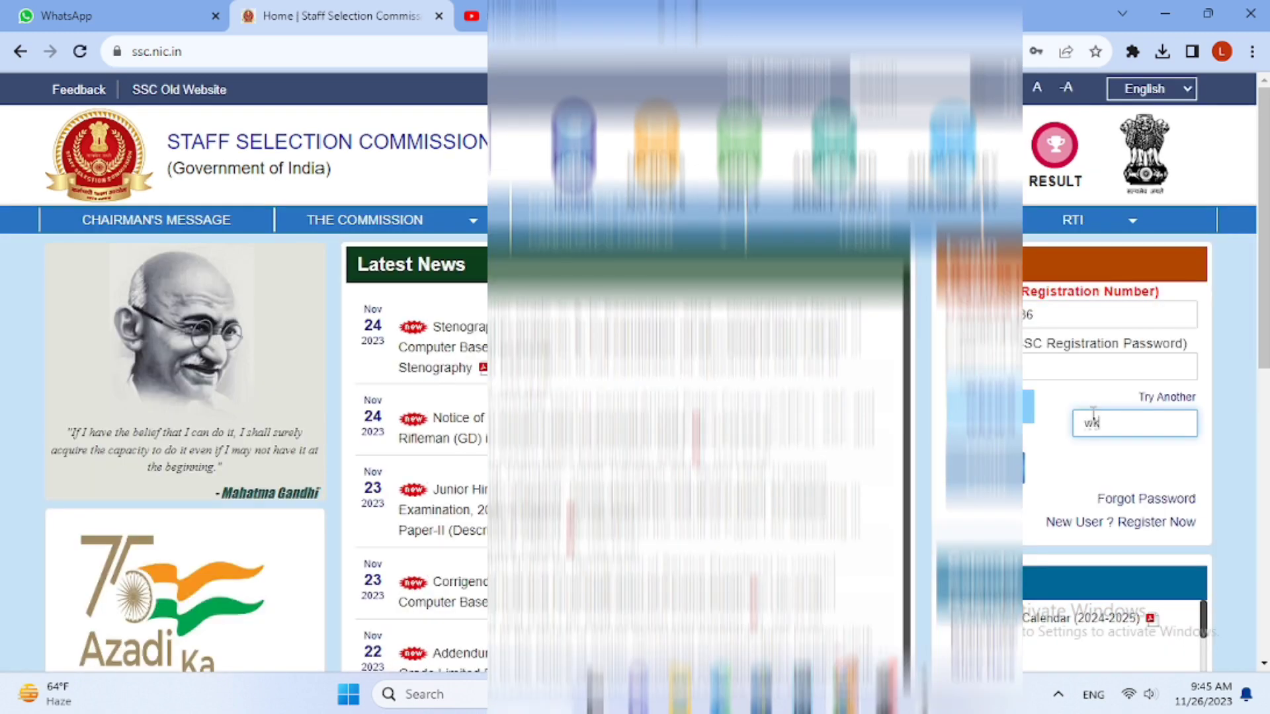
{"action": "type", "text": "zwS"}
{"action": "left_click", "coordinate": [994, 469]}
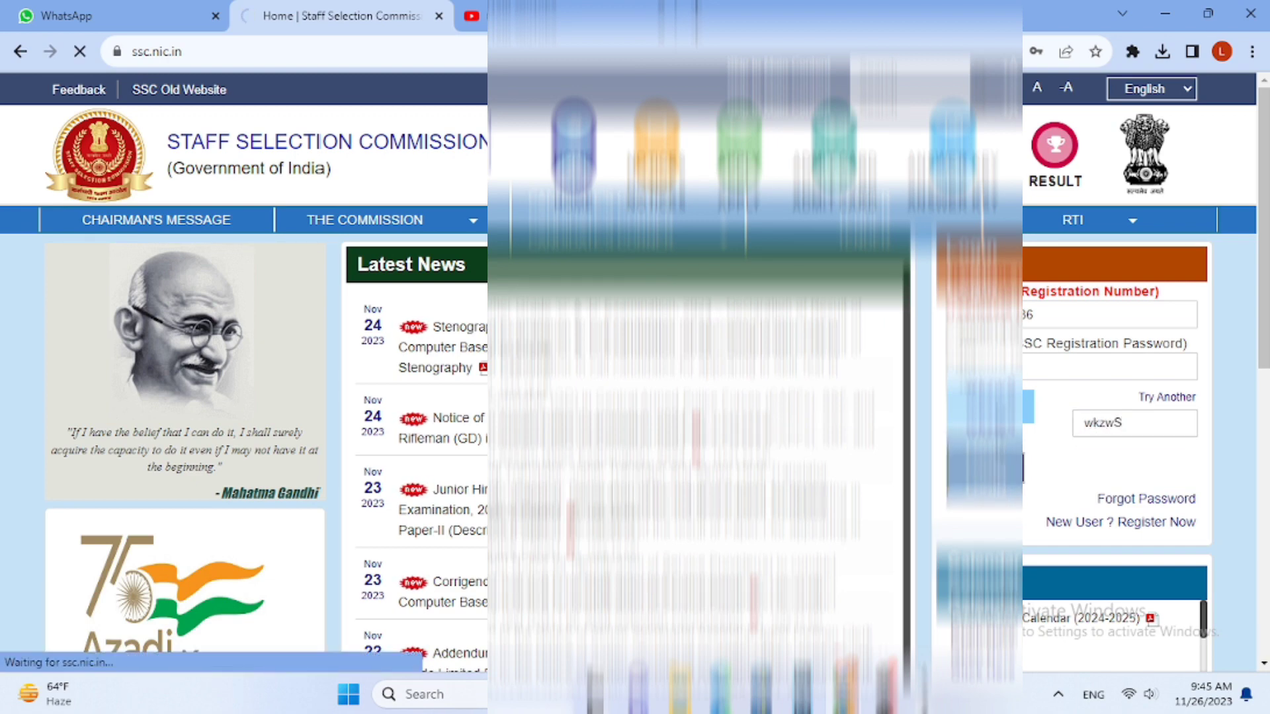
Enter the old account password and a new one in the Change Password form
{"action": "scroll", "coordinate": [881, 402], "scroll_direction": "down", "scroll_amount": 1}
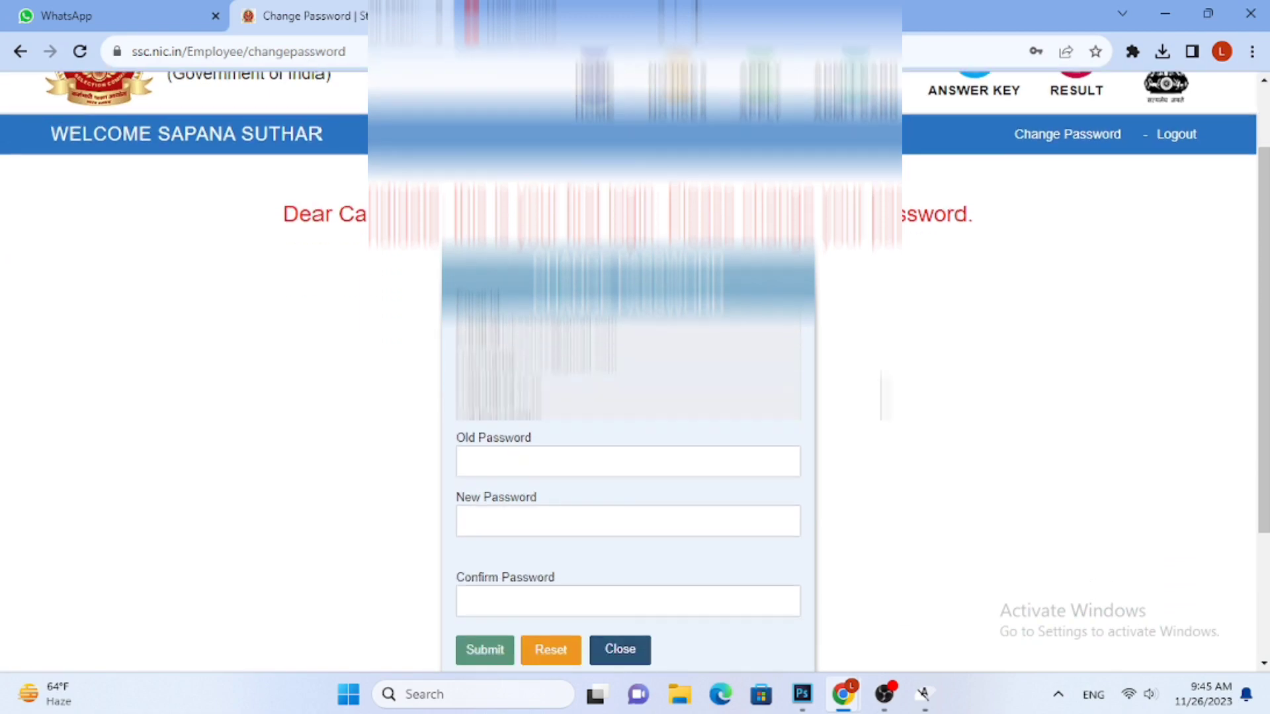
{"action": "left_click", "coordinate": [684, 469]}
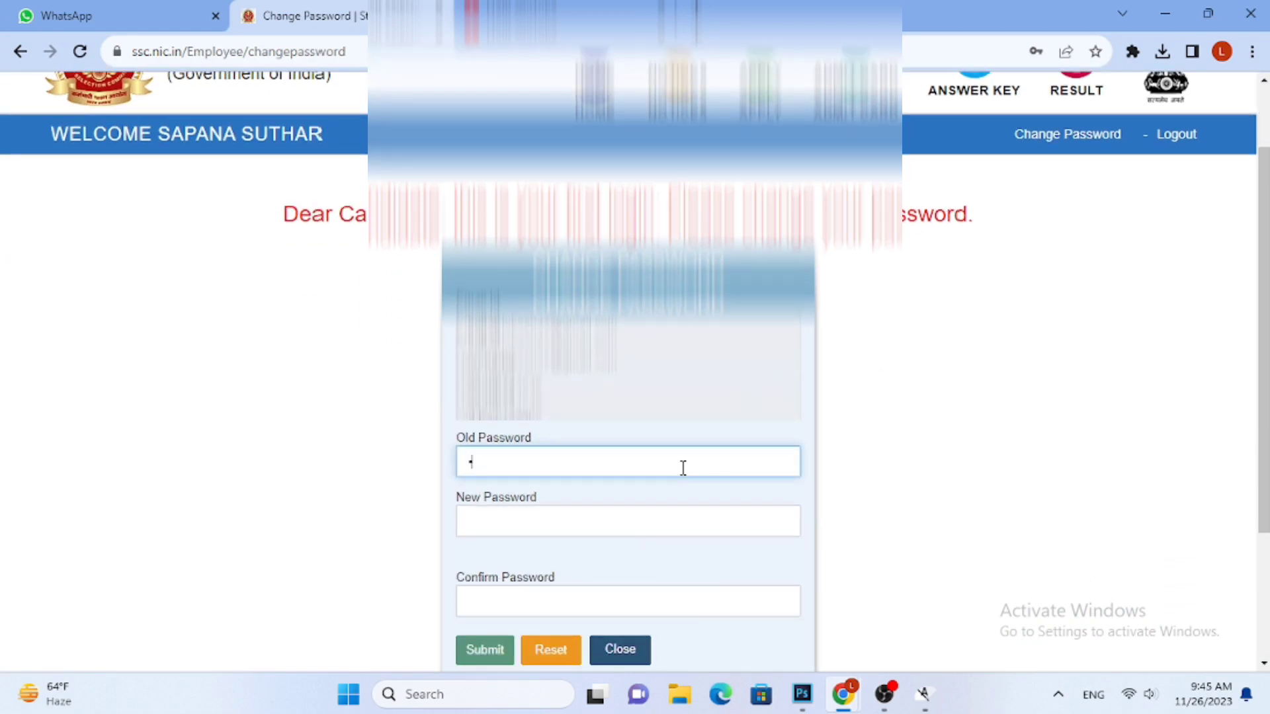
{"action": "left_click", "coordinate": [660, 508]}
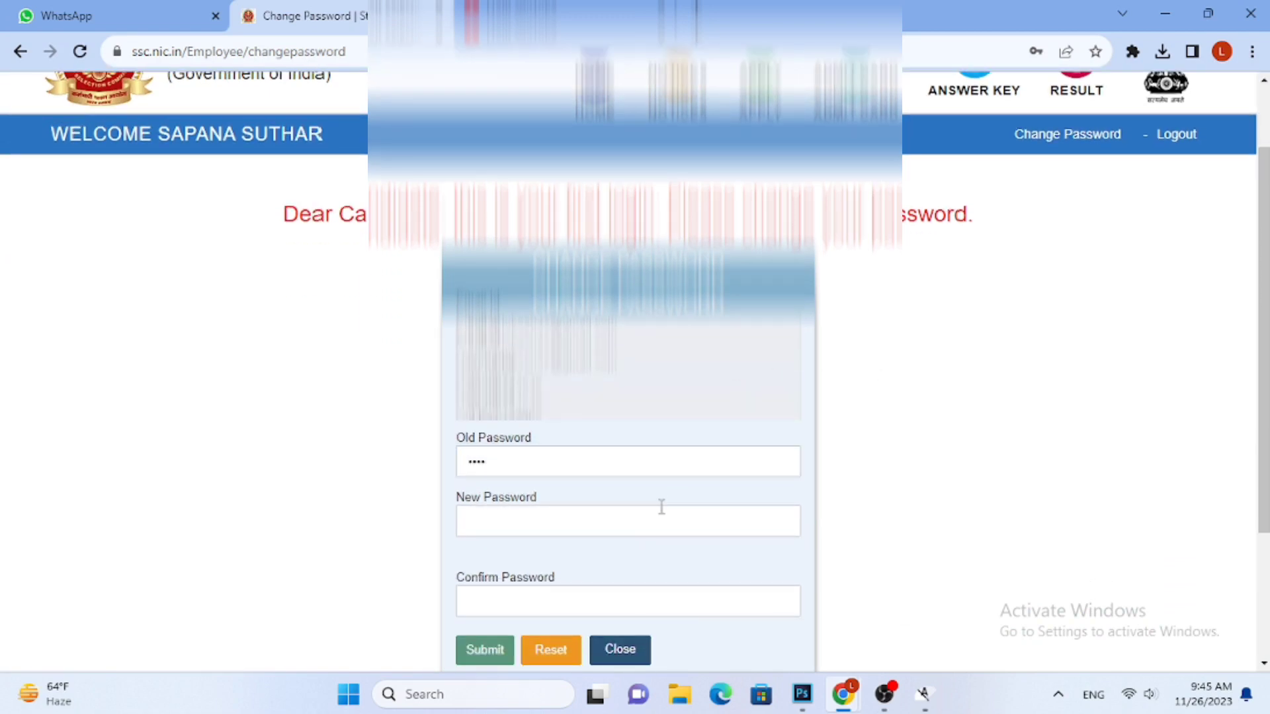
{"action": "type", "text": "S"}
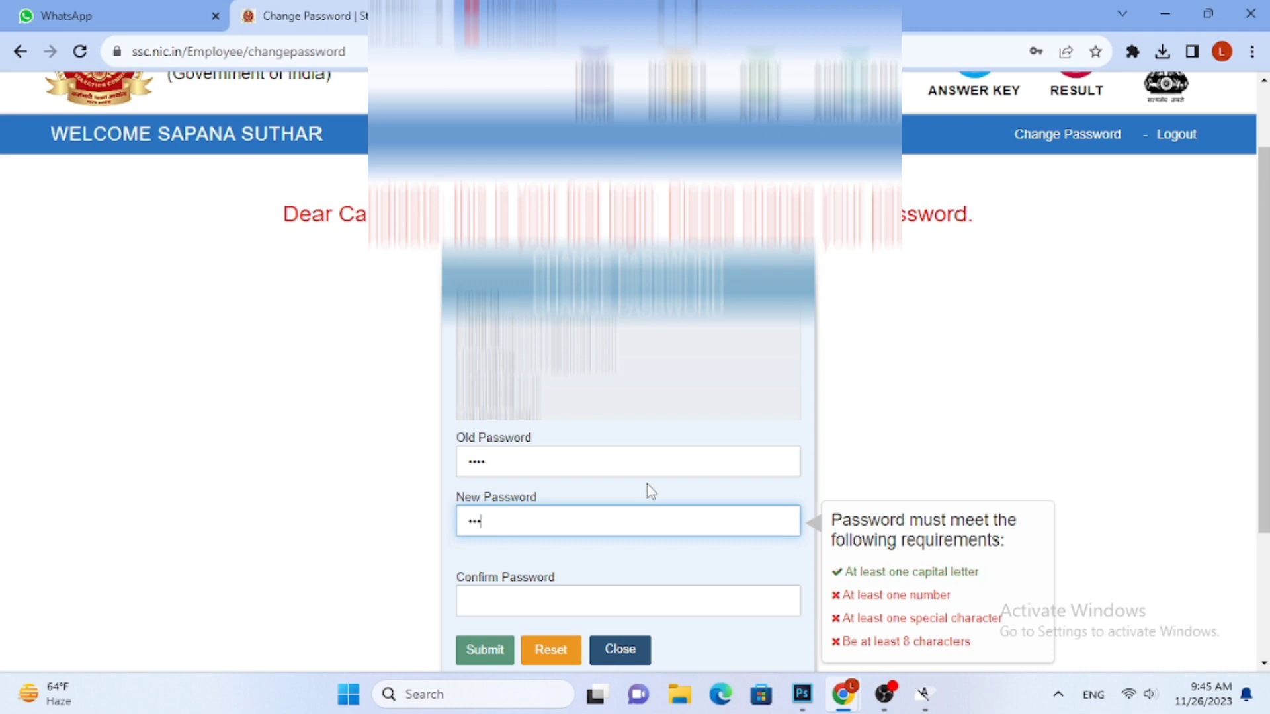
{"action": "type", "text": "••••••••"}
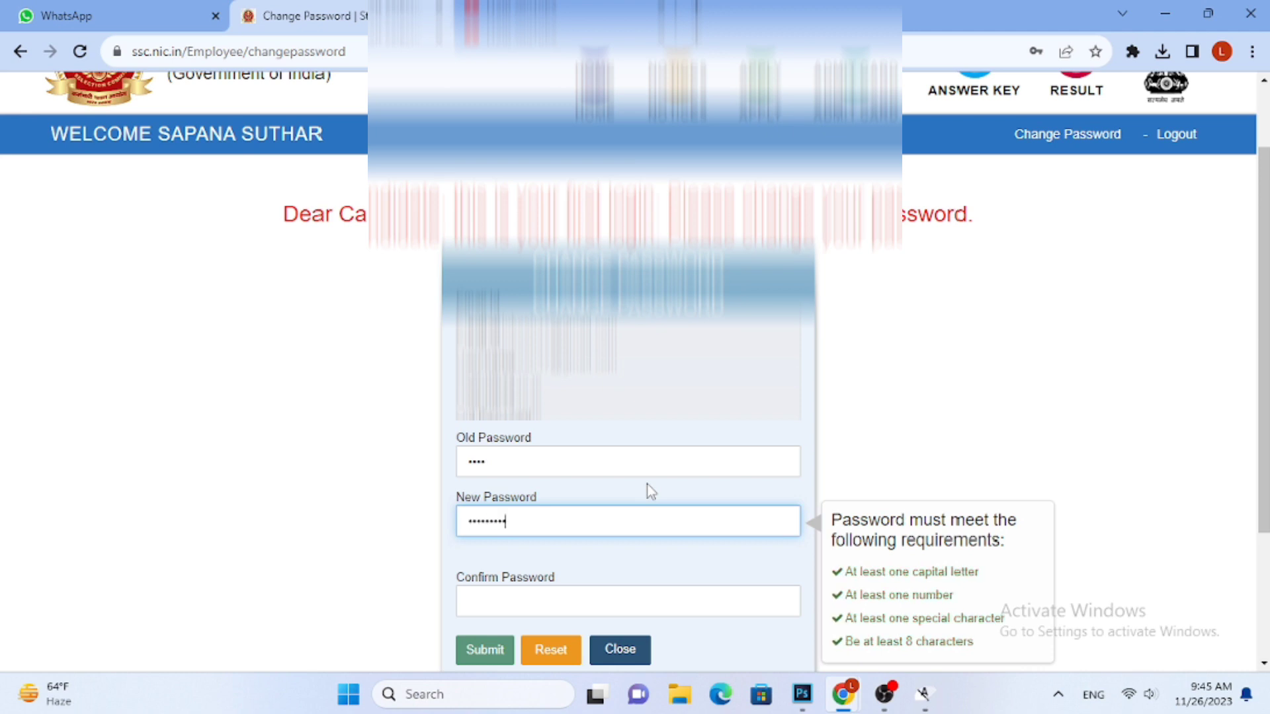
Repeat the new account password in the Confirm Password field and submit the password change
{"action": "left_click", "coordinate": [569, 598]}
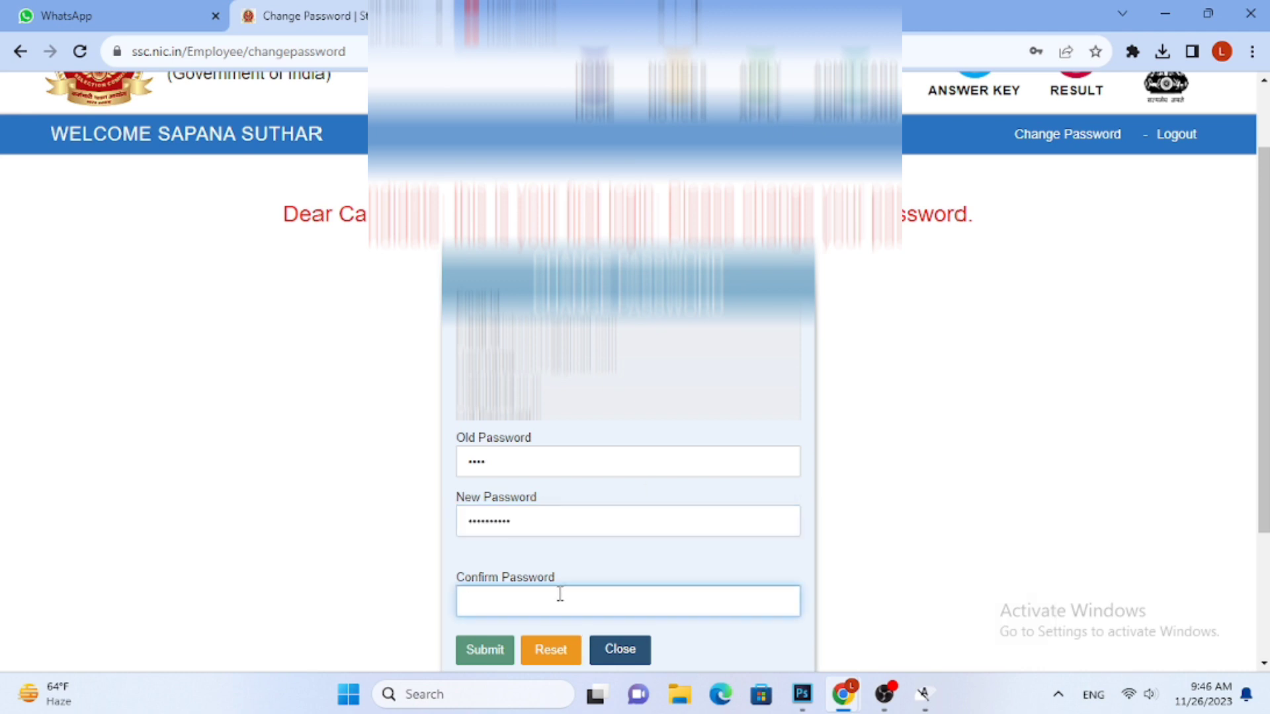
{"action": "type", "text": "S"}
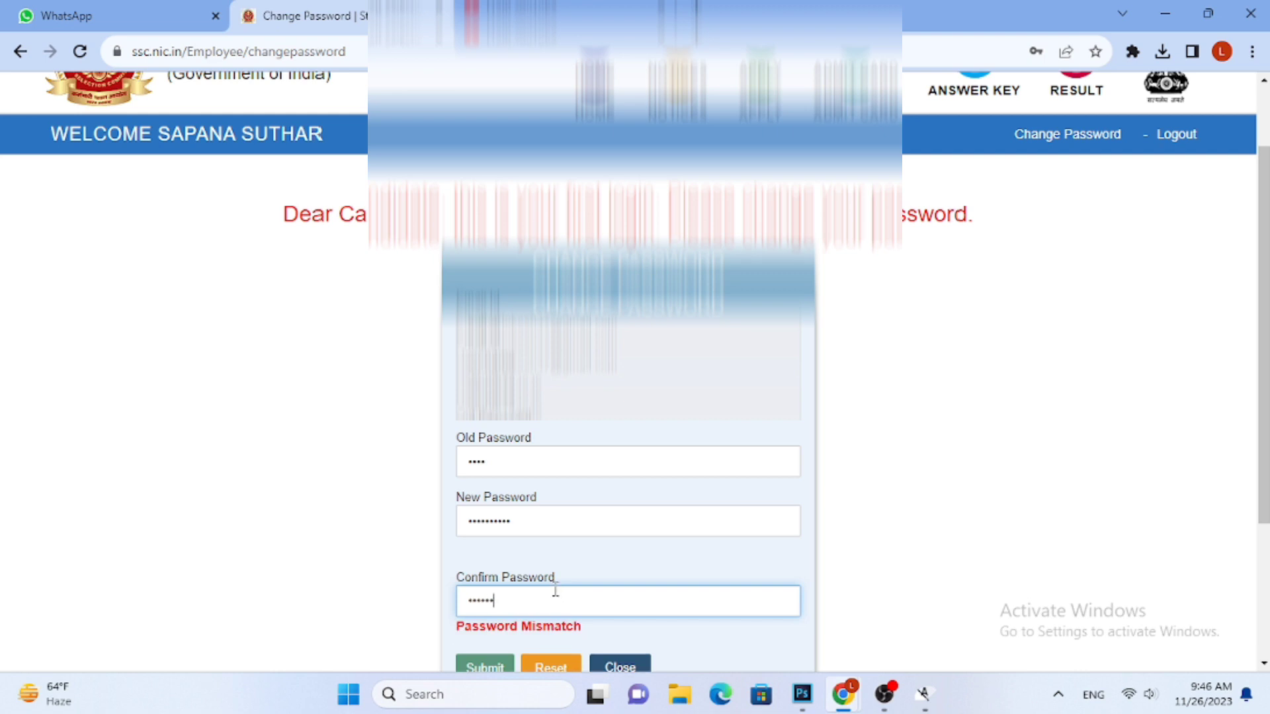
{"action": "type", "text": "••••••••••"}
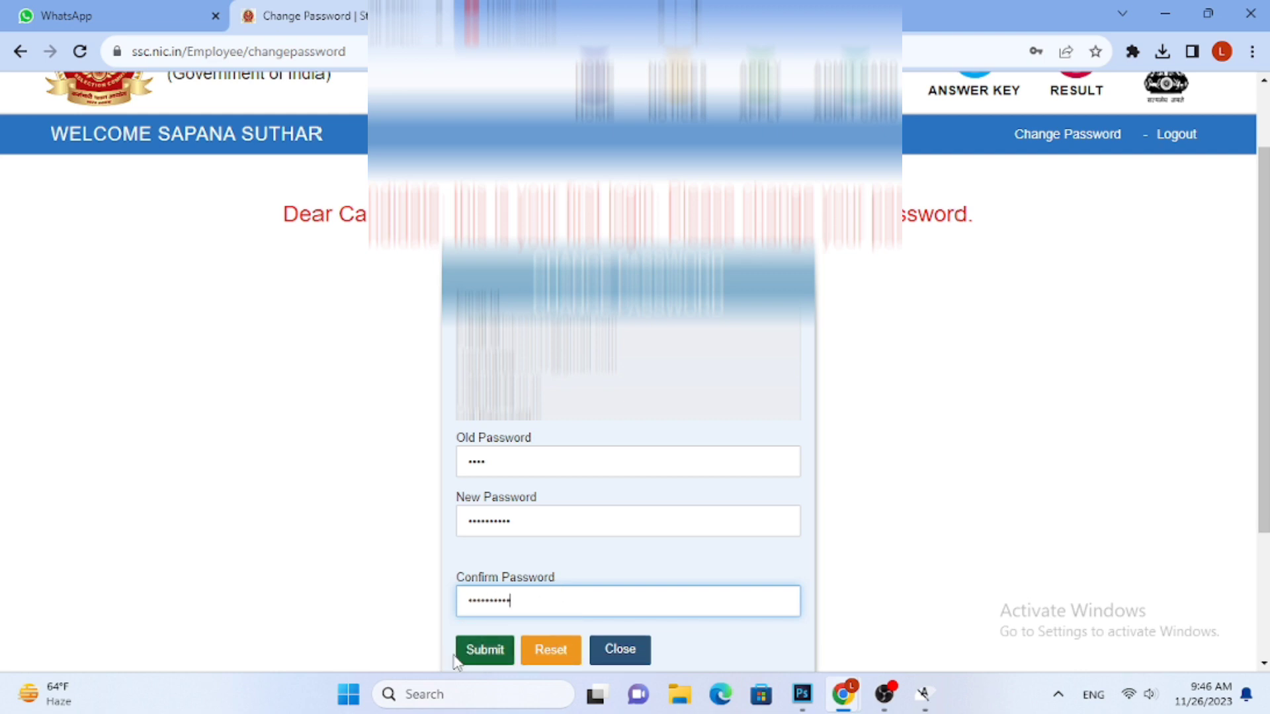
{"action": "key", "text": "Return"}
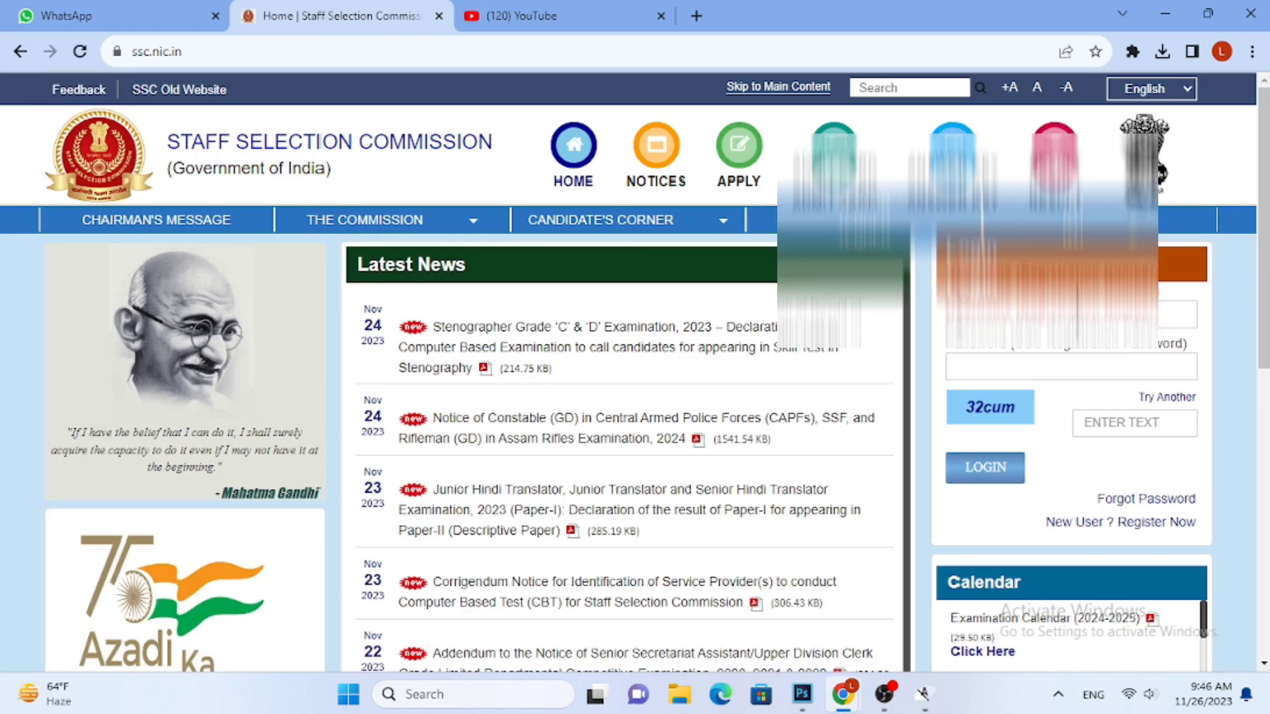
Enter the new account password and the CAPTCHA text in the login form, and log in to the candidate account
{"action": "left_click", "coordinate": [1028, 367]}
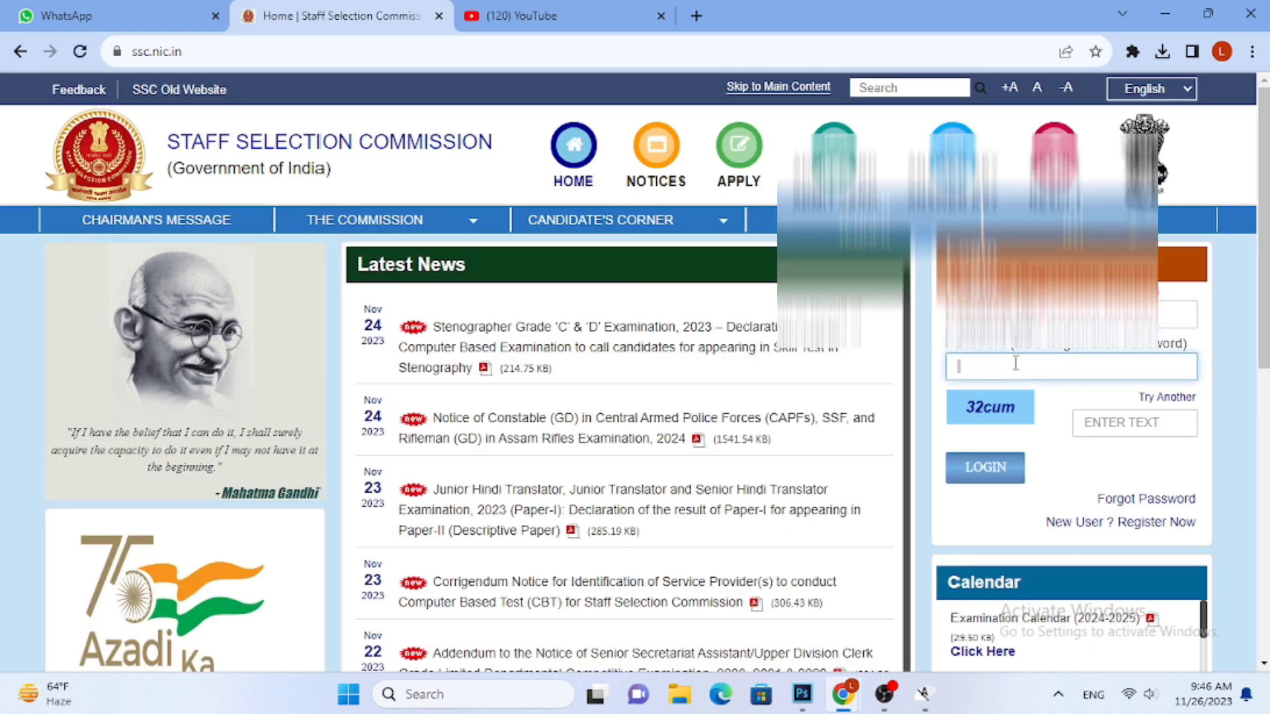
{"action": "type", "text": "••••••••••"}
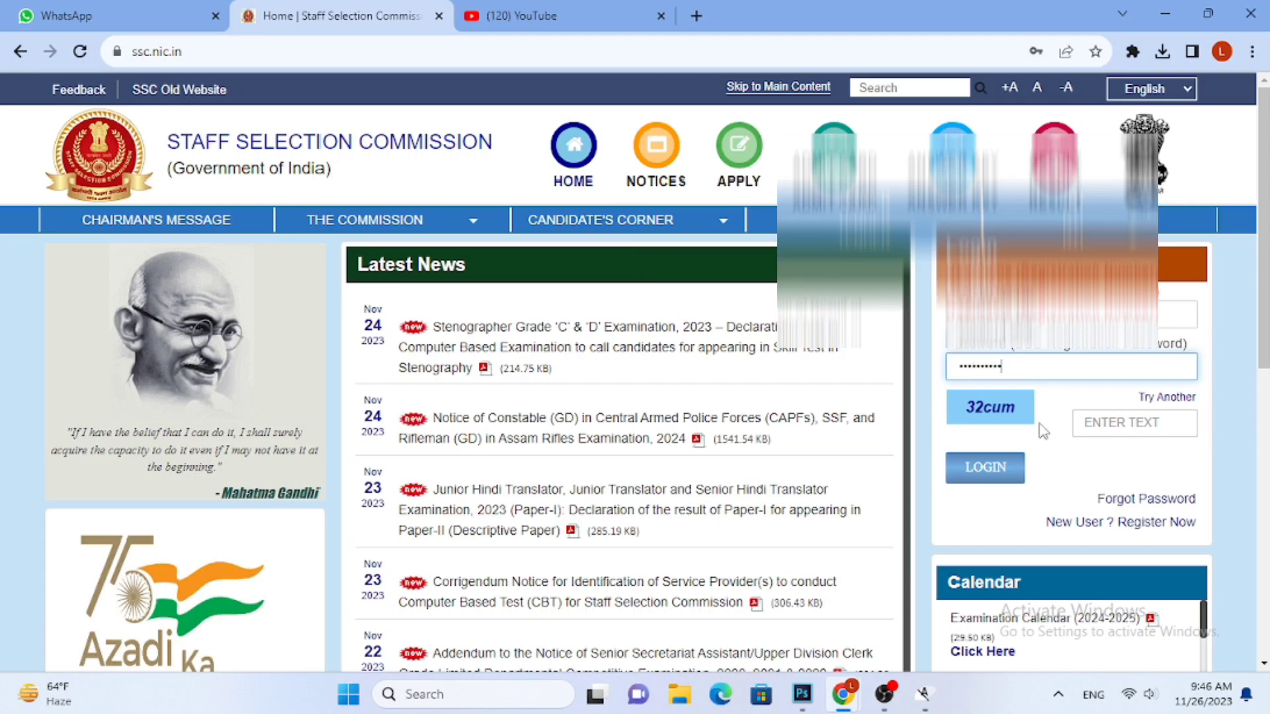
{"action": "left_click", "coordinate": [1093, 418]}
{"action": "type", "text": "3"}
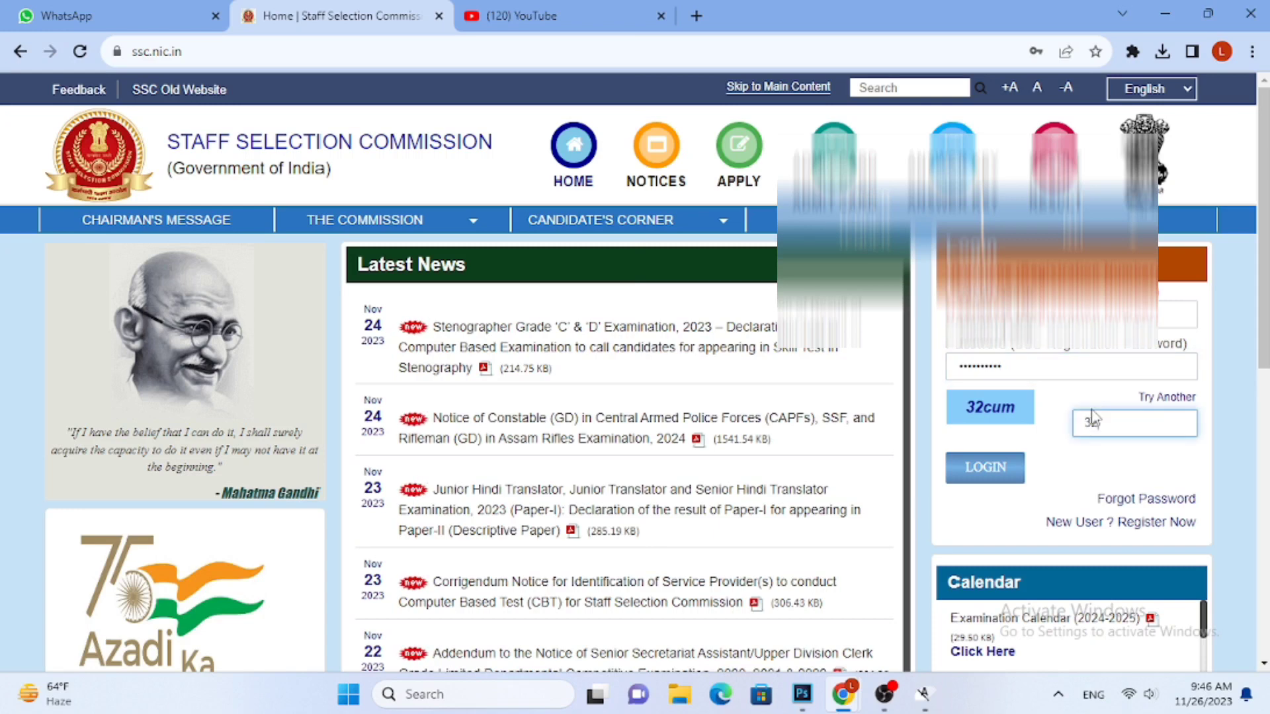
{"action": "type", "text": "2um"}
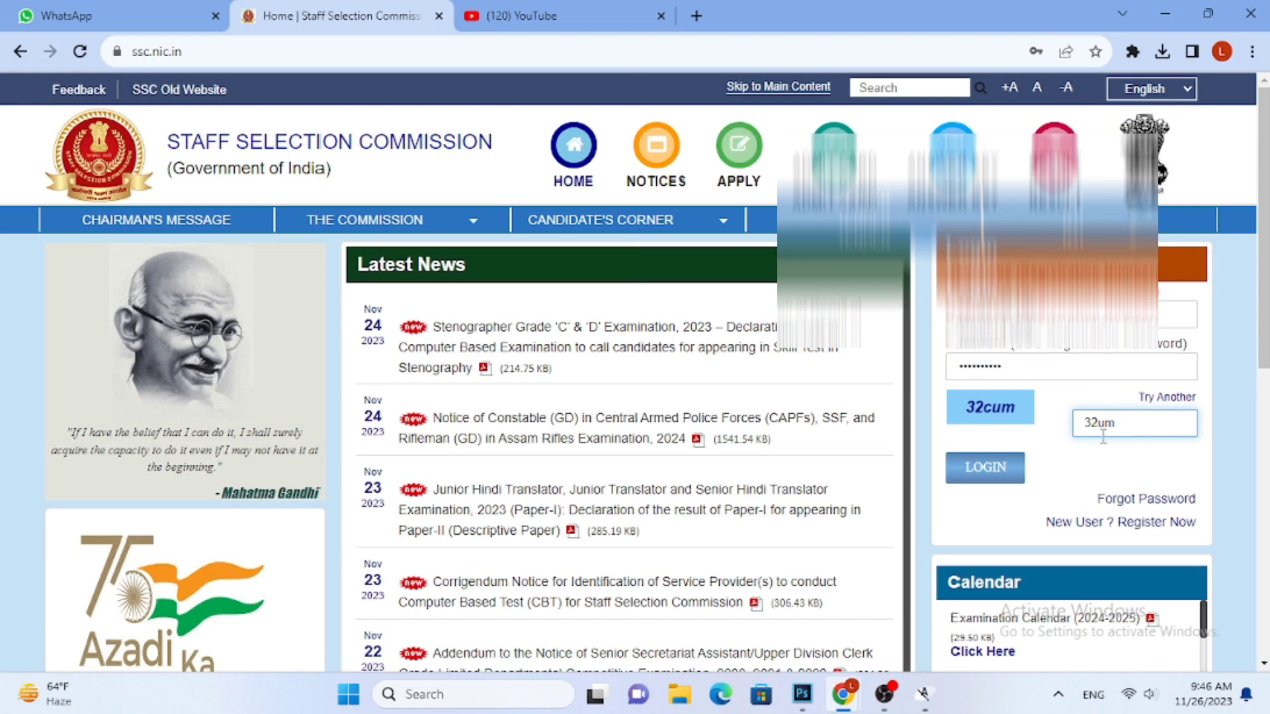
{"action": "type", "text": "c"}
{"action": "left_click", "coordinate": [986, 468]}
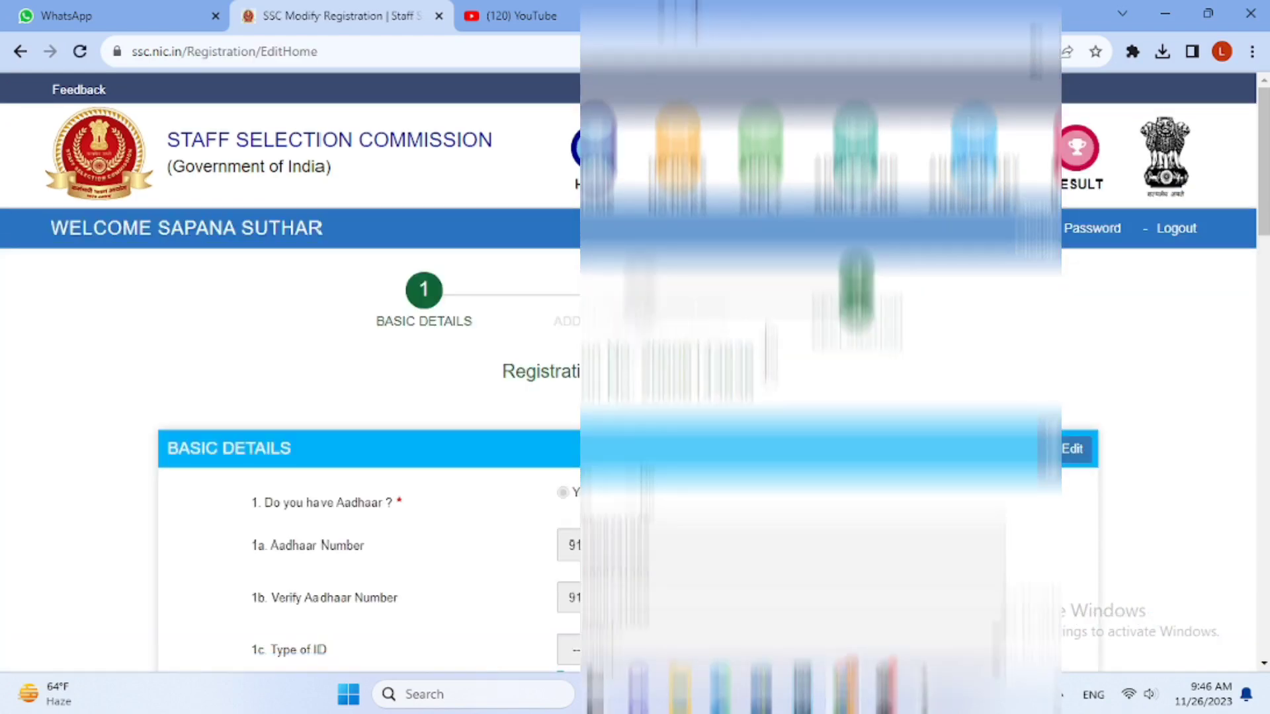
Go through the saved Basic Details form to its end and proceed to the Additional and Contact Details form
{"action": "scroll", "coordinate": [635, 370], "scroll_direction": "down", "scroll_amount": 10}
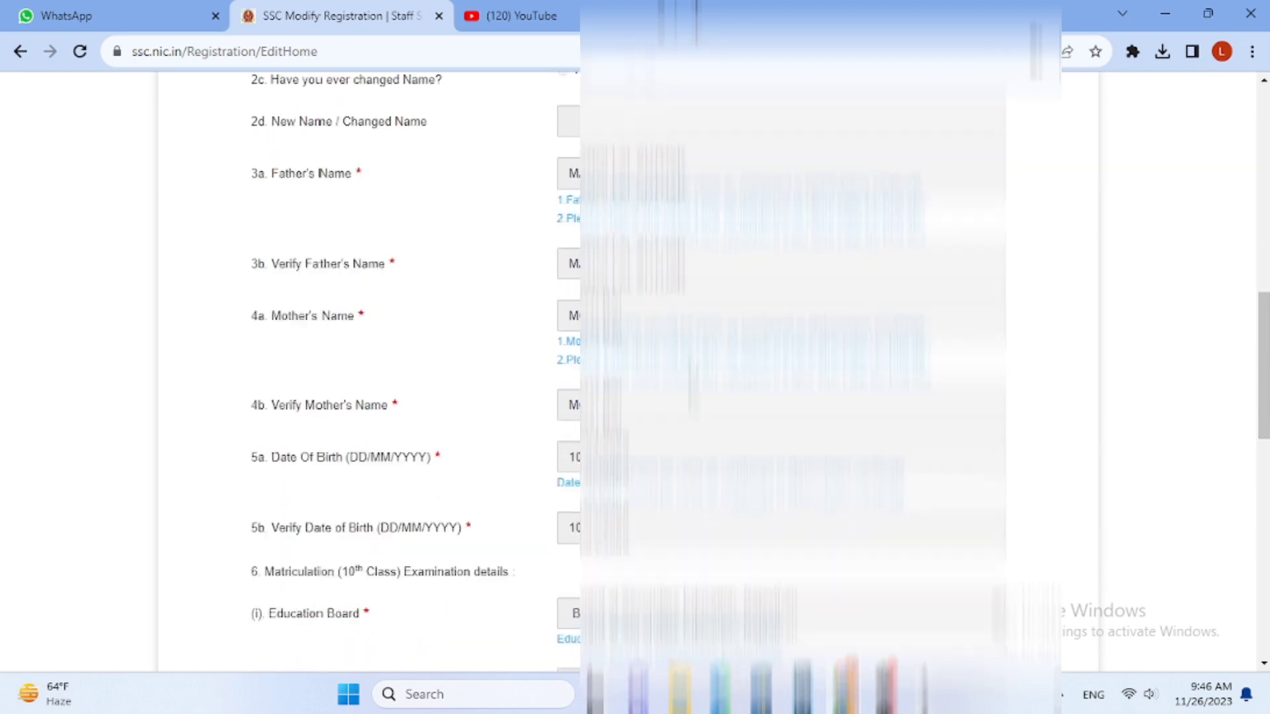
{"action": "scroll", "coordinate": [635, 371], "scroll_direction": "down", "scroll_amount": 10}
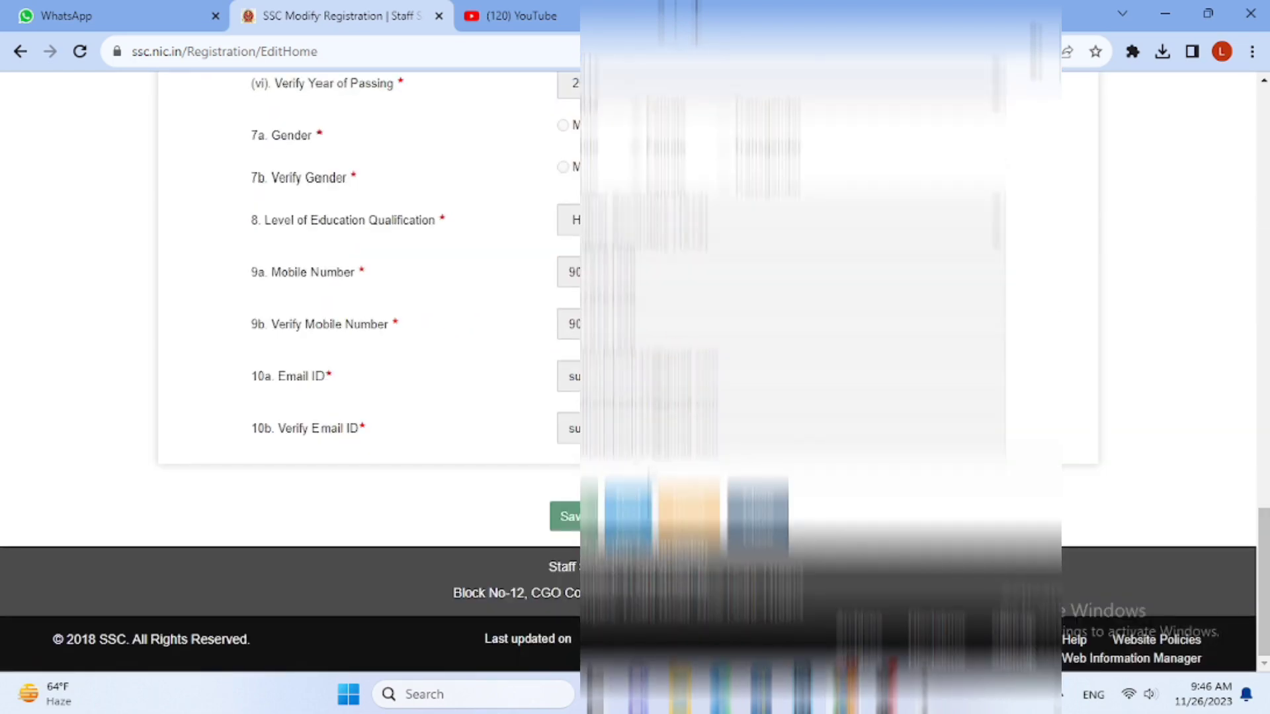
{"action": "left_click", "coordinate": [643, 516]}
Select the first nationality option in the Additional and Contact Details form and enter NILL for the identification marks
{"action": "scroll", "coordinate": [811, 391], "scroll_direction": "up", "scroll_amount": 9}
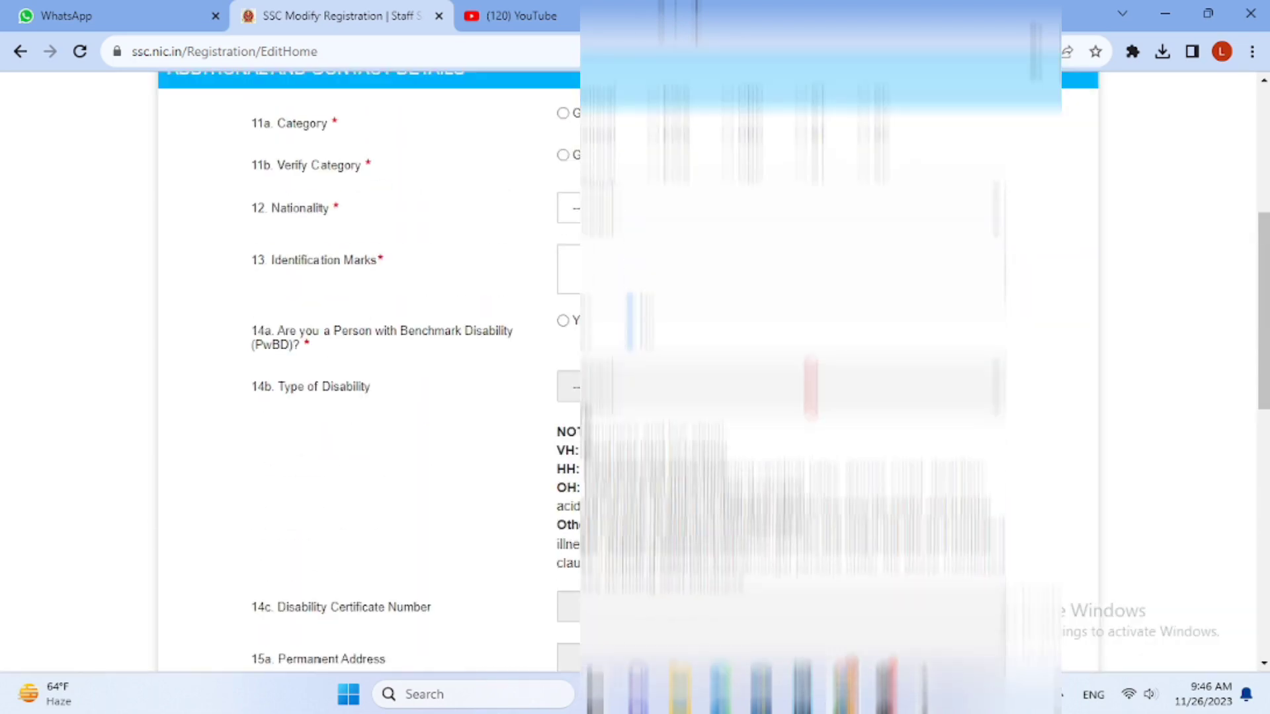
{"action": "scroll", "coordinate": [635, 371], "scroll_direction": "up", "scroll_amount": 4}
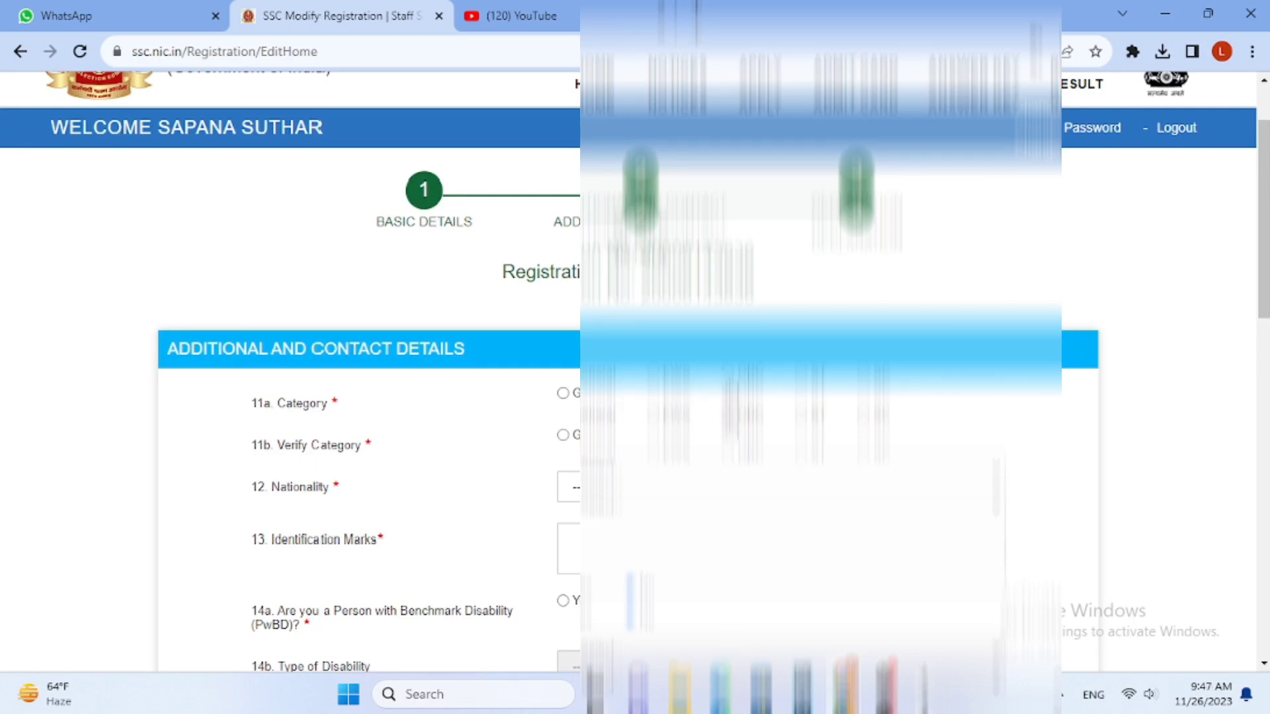
{"action": "left_click", "coordinate": [742, 487]}
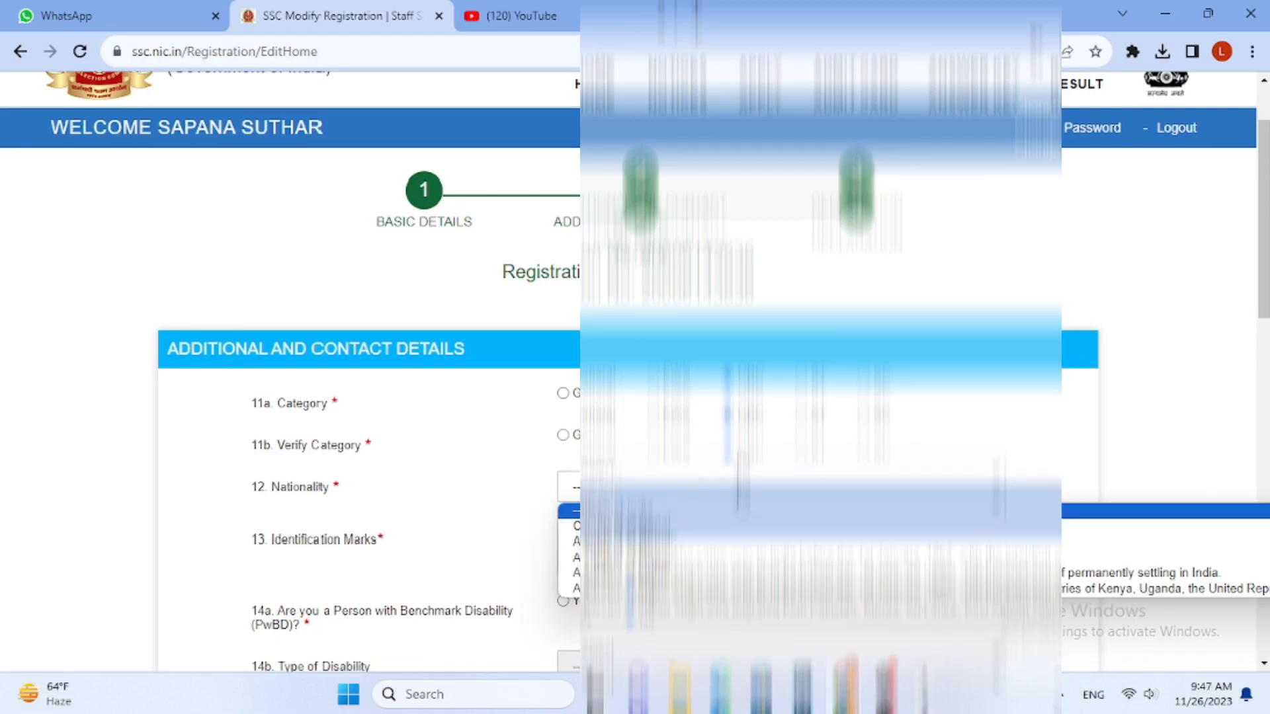
{"action": "left_click", "coordinate": [648, 526]}
{"action": "scroll", "coordinate": [645, 516], "scroll_direction": "down", "scroll_amount": 1}
{"action": "left_click", "coordinate": [642, 454]}
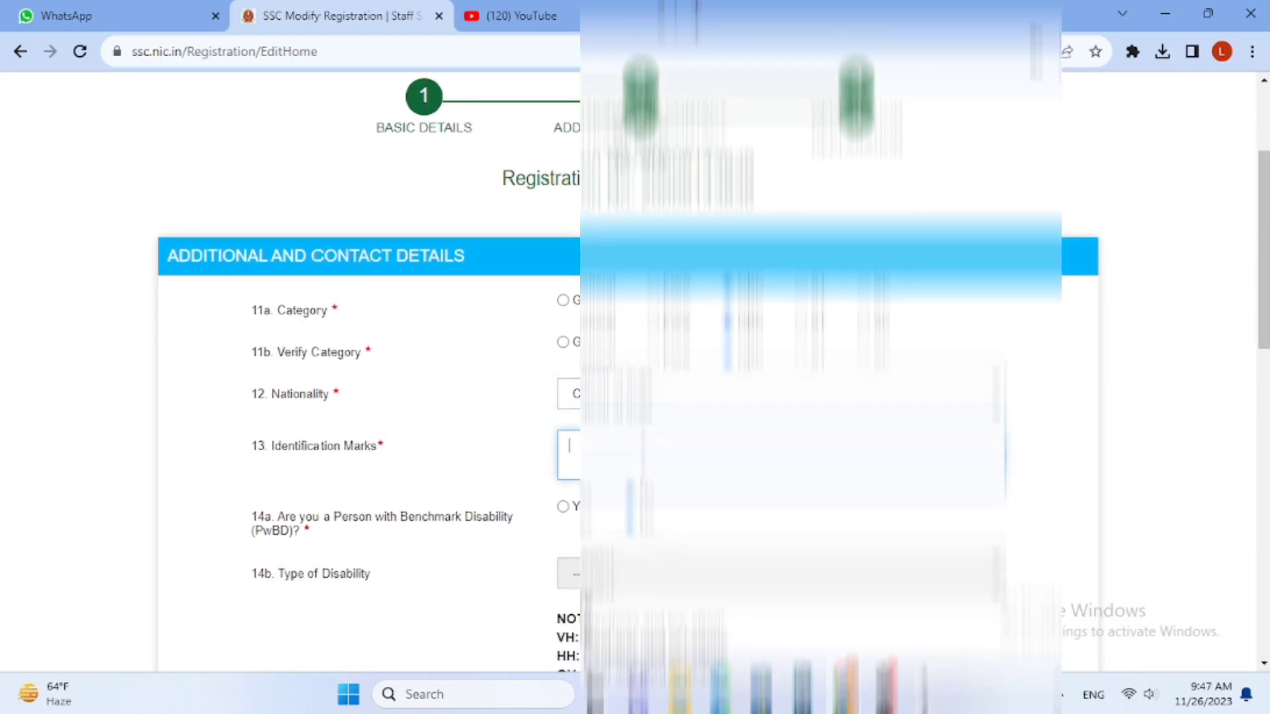
{"action": "type", "text": "NILL"}
Fill in the candidate's permanent address with village and post office, and select the State/UT for it
{"action": "scroll", "coordinate": [599, 519], "scroll_direction": "down", "scroll_amount": 3}
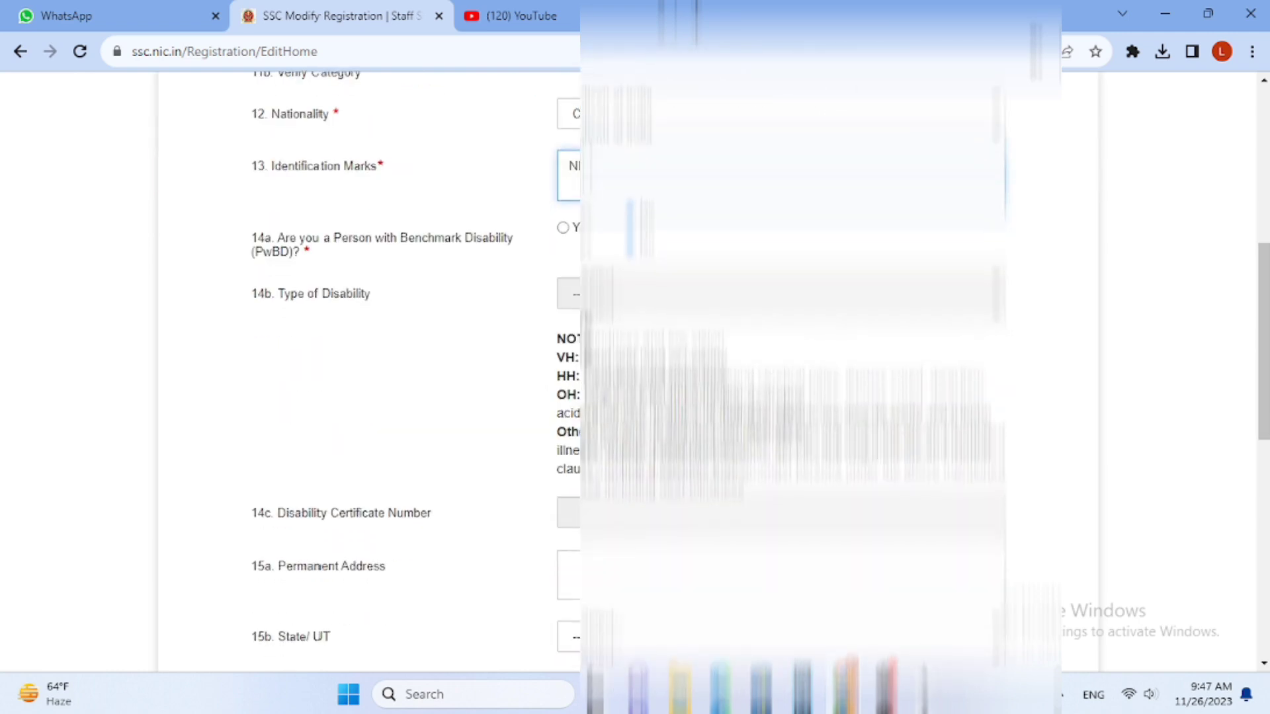
{"action": "scroll", "coordinate": [585, 403], "scroll_direction": "down", "scroll_amount": 2}
{"action": "left_click", "coordinate": [589, 389]}
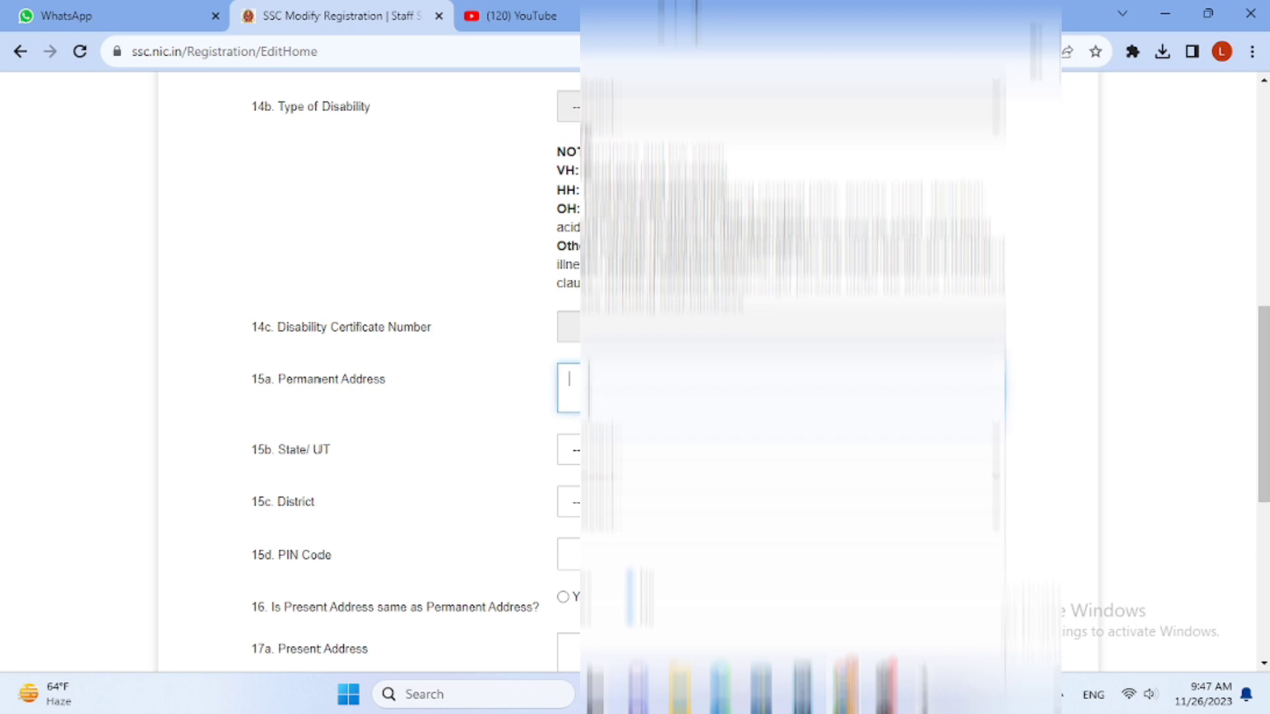
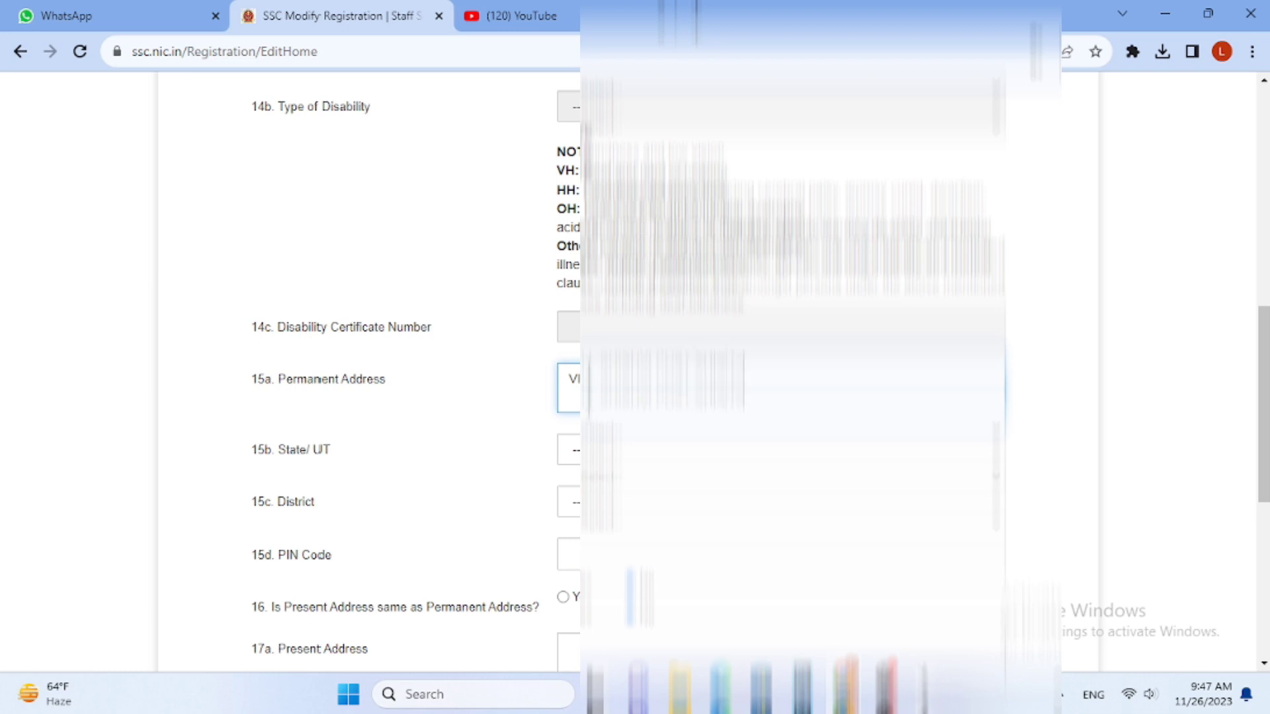
{"action": "left_click", "coordinate": [601, 451]}
{"action": "key", "text": "r"}
{"action": "key", "text": "Return"}
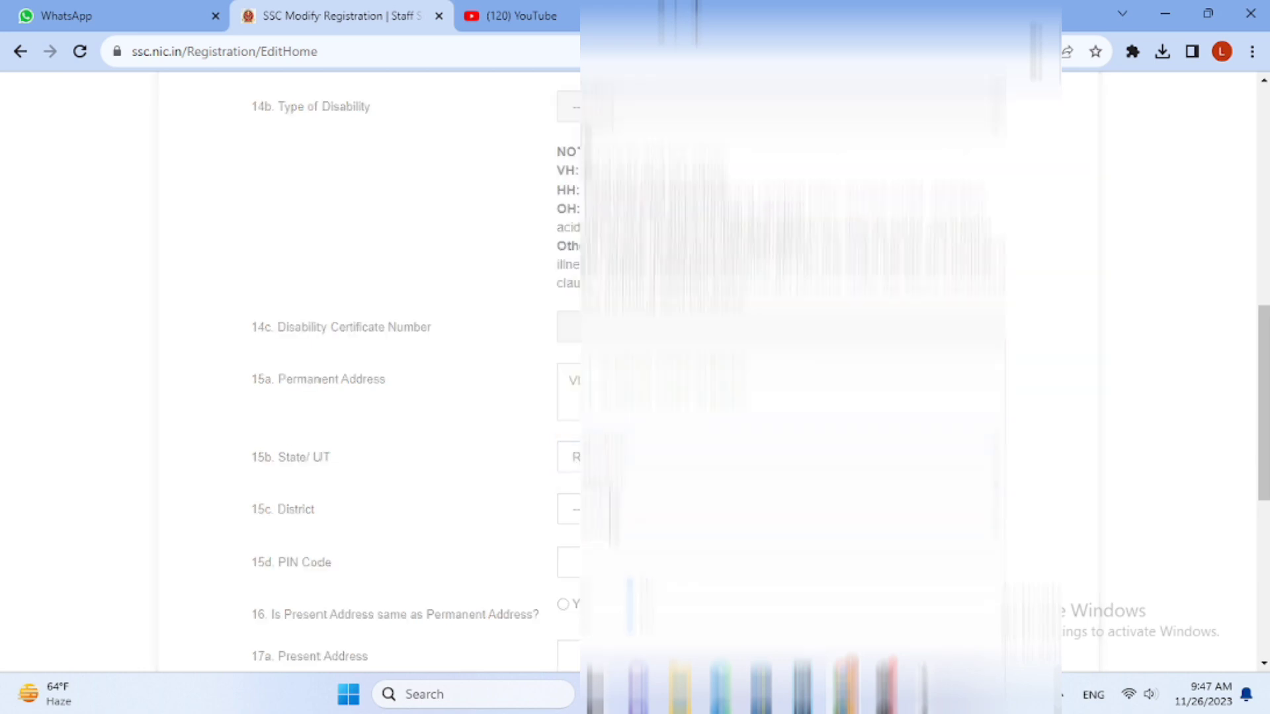
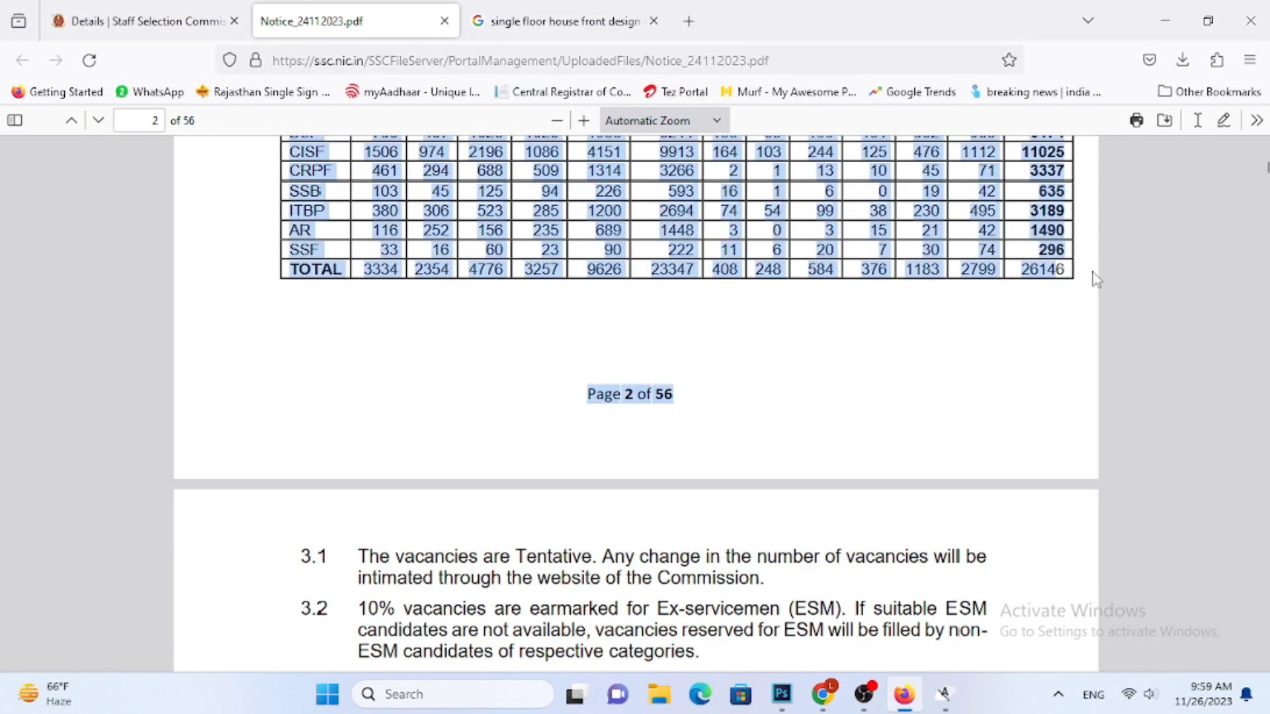
Read through the examination notice from the vacancy table past age limit, certificates, educational qualifications and NCC incentives to the application fee section
{"action": "scroll", "coordinate": [908, 349], "scroll_direction": "down", "scroll_amount": 4}
{"action": "scroll", "coordinate": [901, 351], "scroll_direction": "down", "scroll_amount": 6}
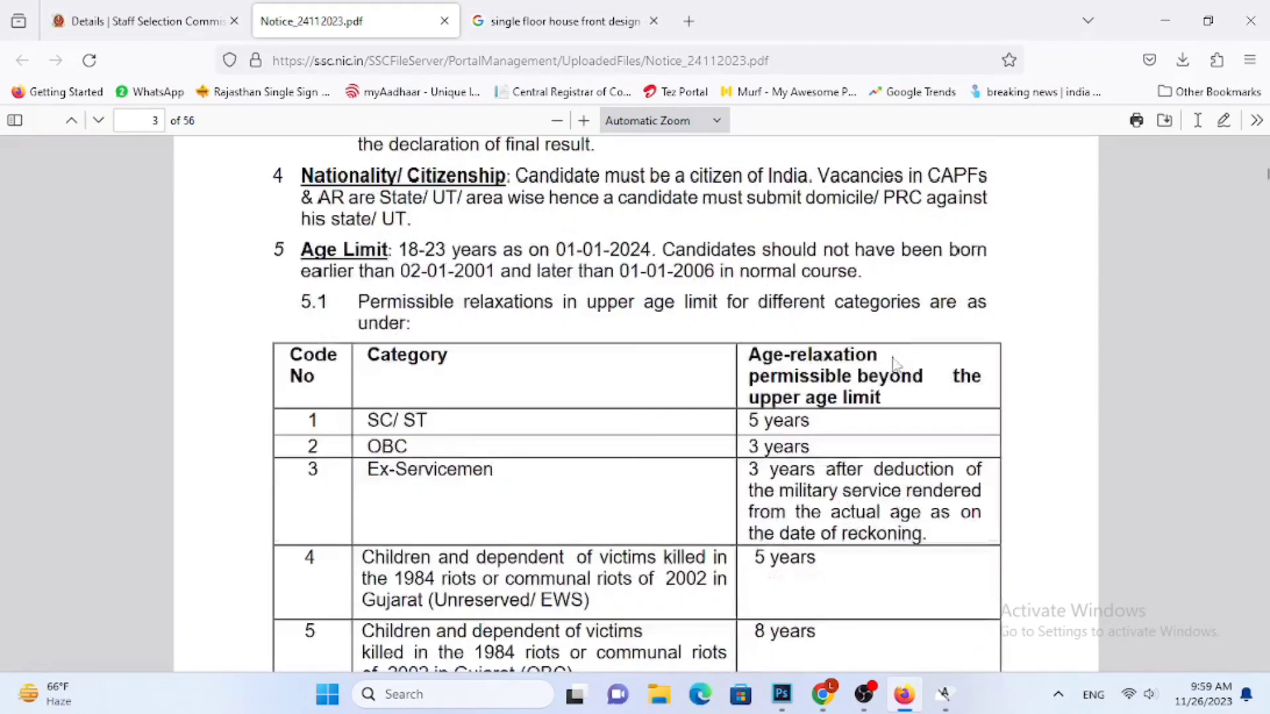
{"action": "scroll", "coordinate": [894, 363], "scroll_direction": "down", "scroll_amount": 12}
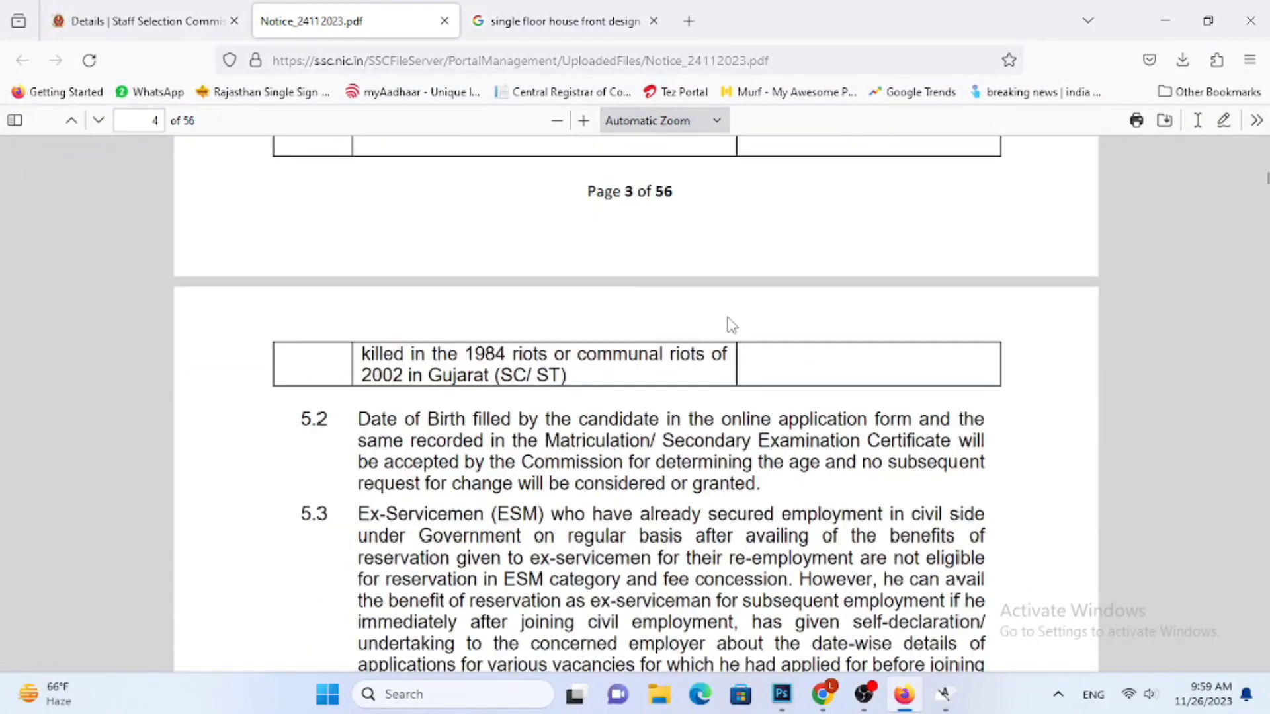
{"action": "scroll", "coordinate": [727, 324], "scroll_direction": "down", "scroll_amount": 15}
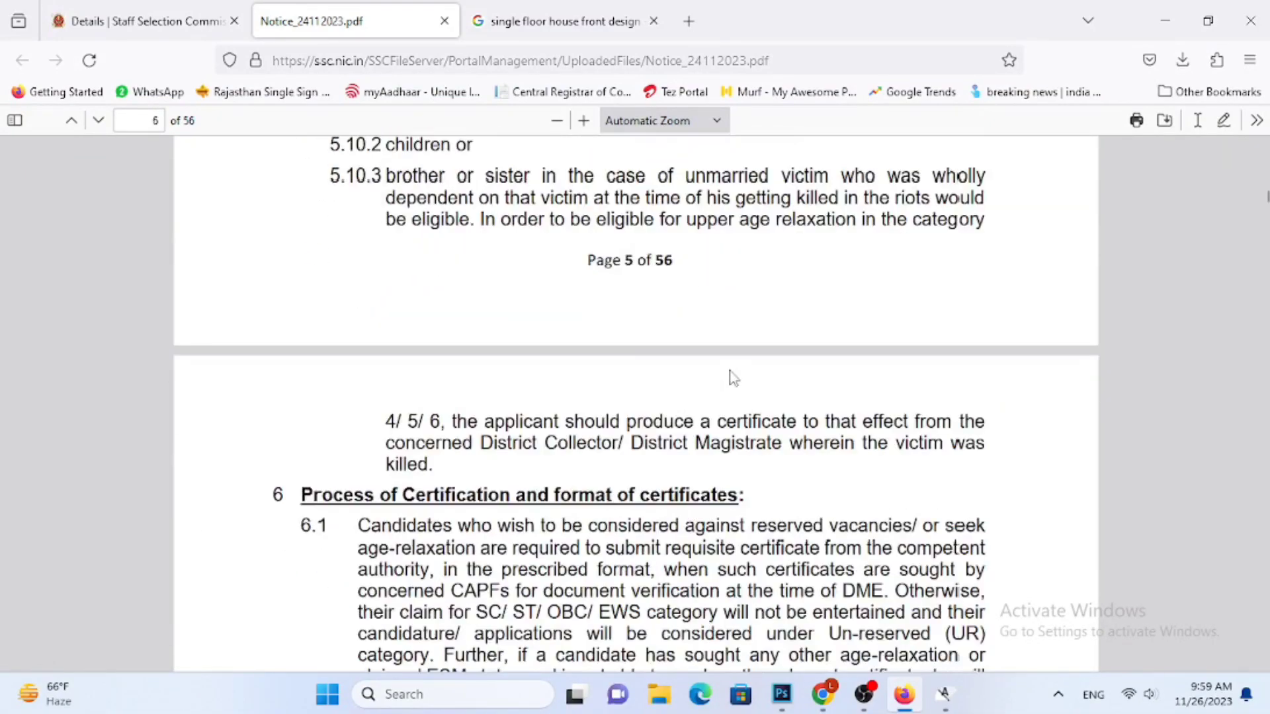
{"action": "scroll", "coordinate": [734, 380], "scroll_direction": "down", "scroll_amount": 15}
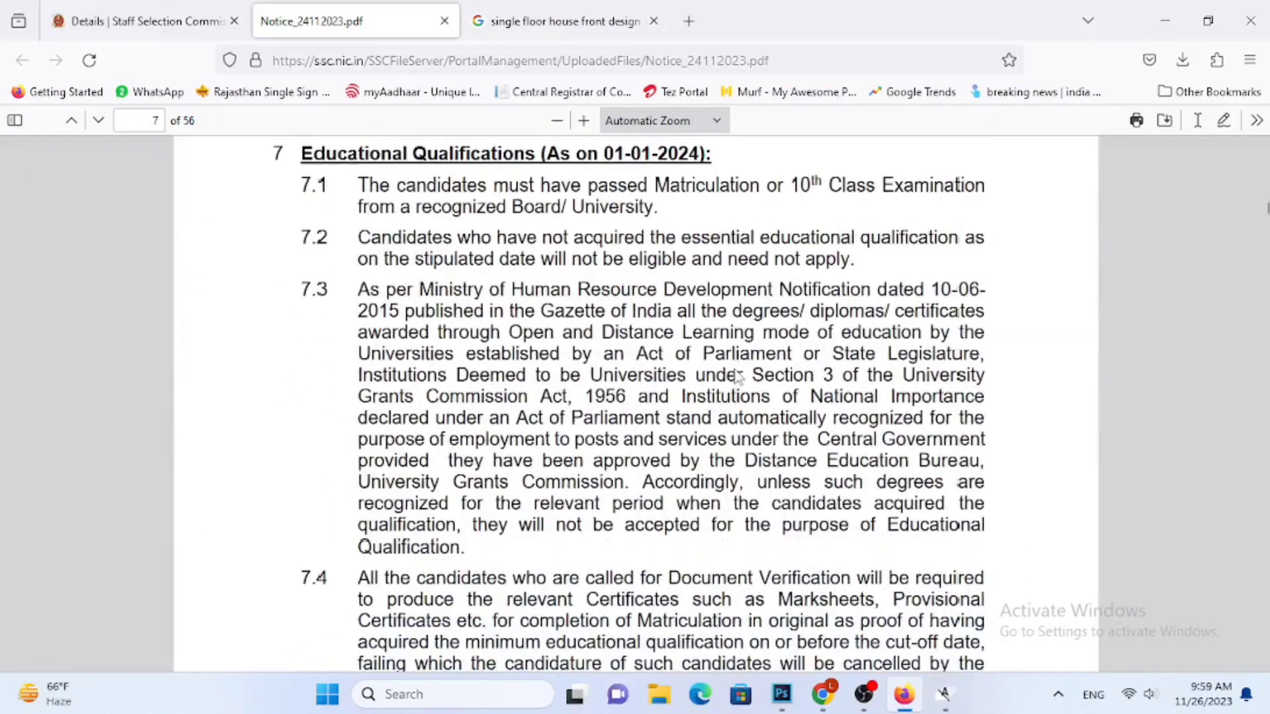
{"action": "scroll", "coordinate": [711, 337], "scroll_direction": "down", "scroll_amount": 10}
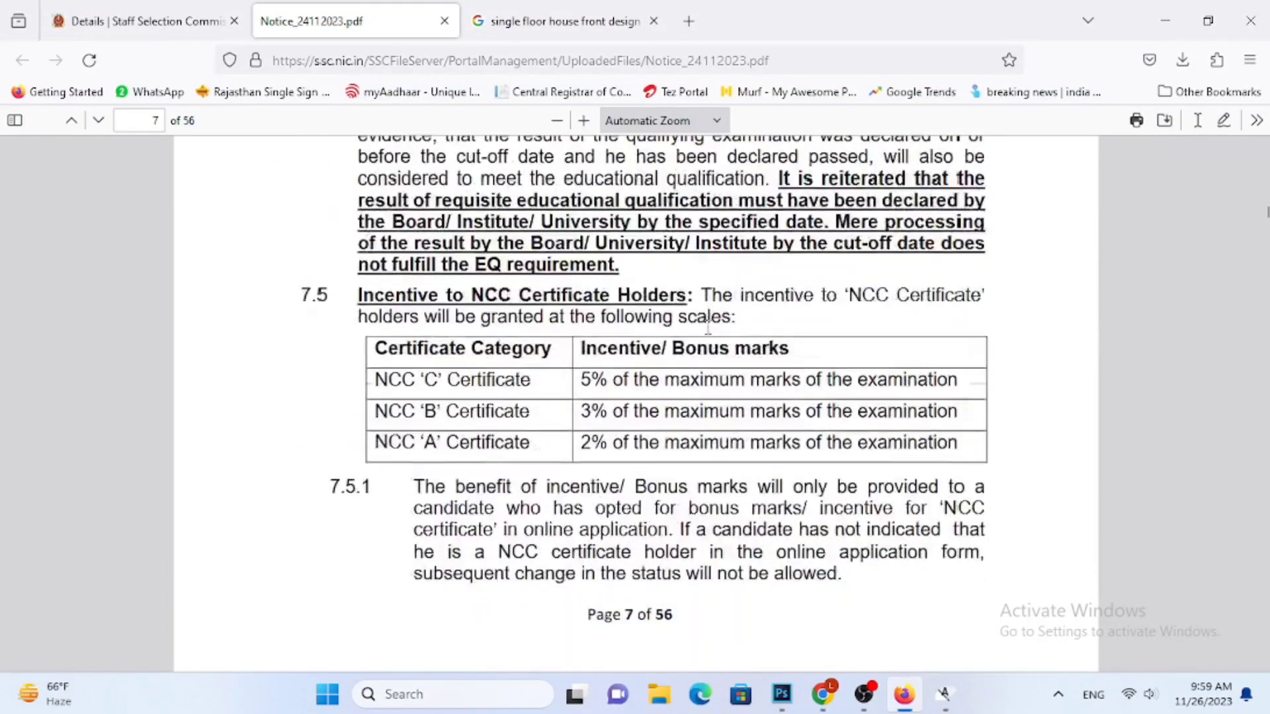
{"action": "scroll", "coordinate": [635, 384], "scroll_direction": "down", "scroll_amount": 8}
{"action": "scroll", "coordinate": [639, 377], "scroll_direction": "up", "scroll_amount": 15}
{"action": "scroll", "coordinate": [640, 374], "scroll_direction": "up", "scroll_amount": 4}
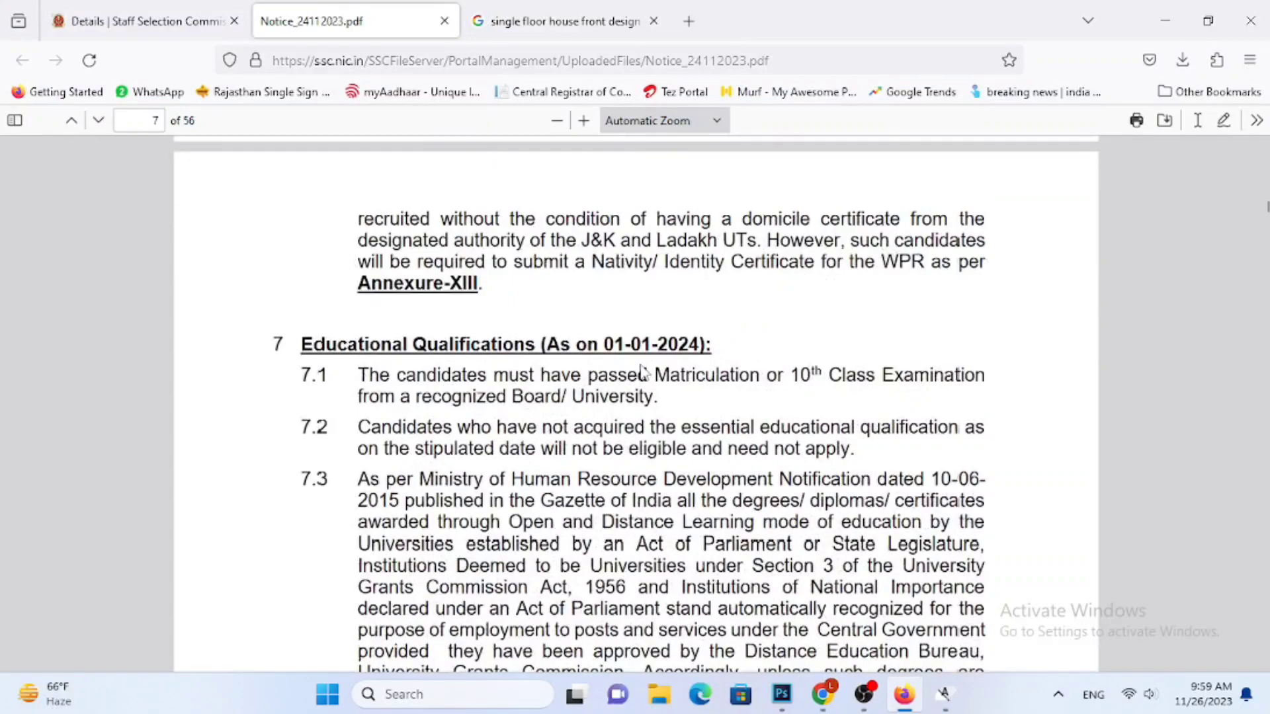
{"action": "scroll", "coordinate": [636, 352], "scroll_direction": "down", "scroll_amount": 15}
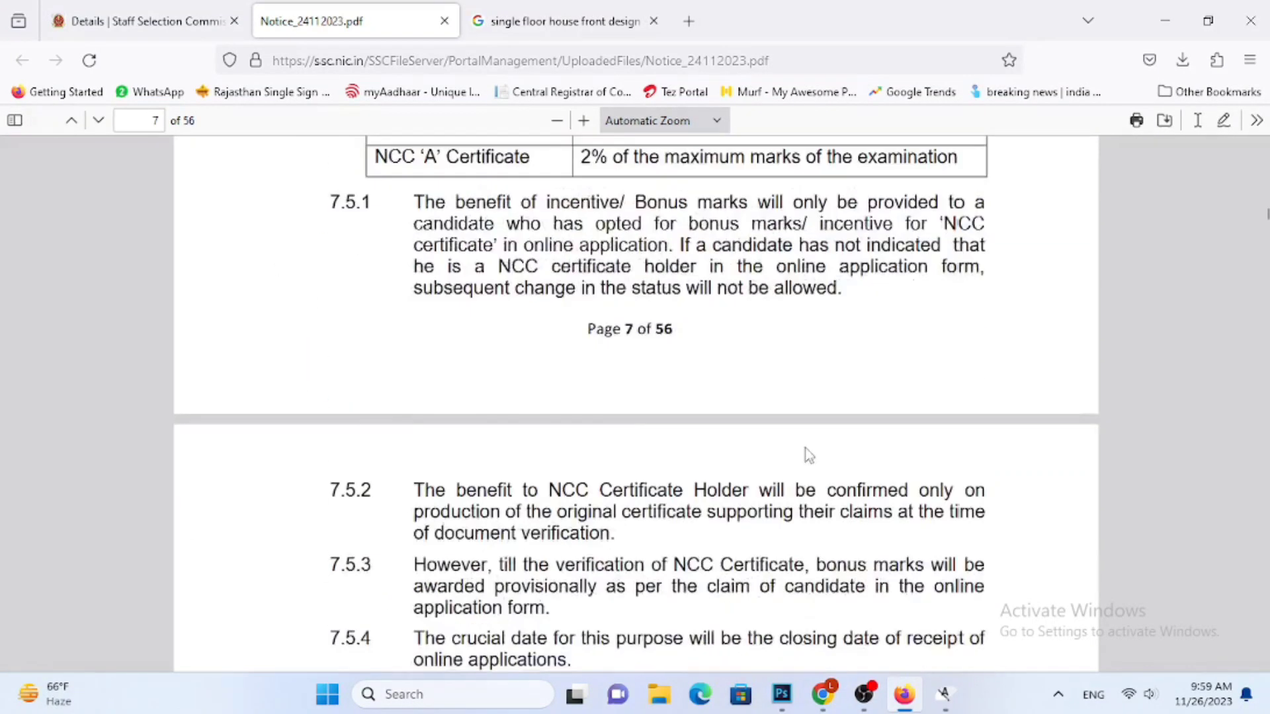
{"action": "scroll", "coordinate": [726, 448], "scroll_direction": "down", "scroll_amount": 15}
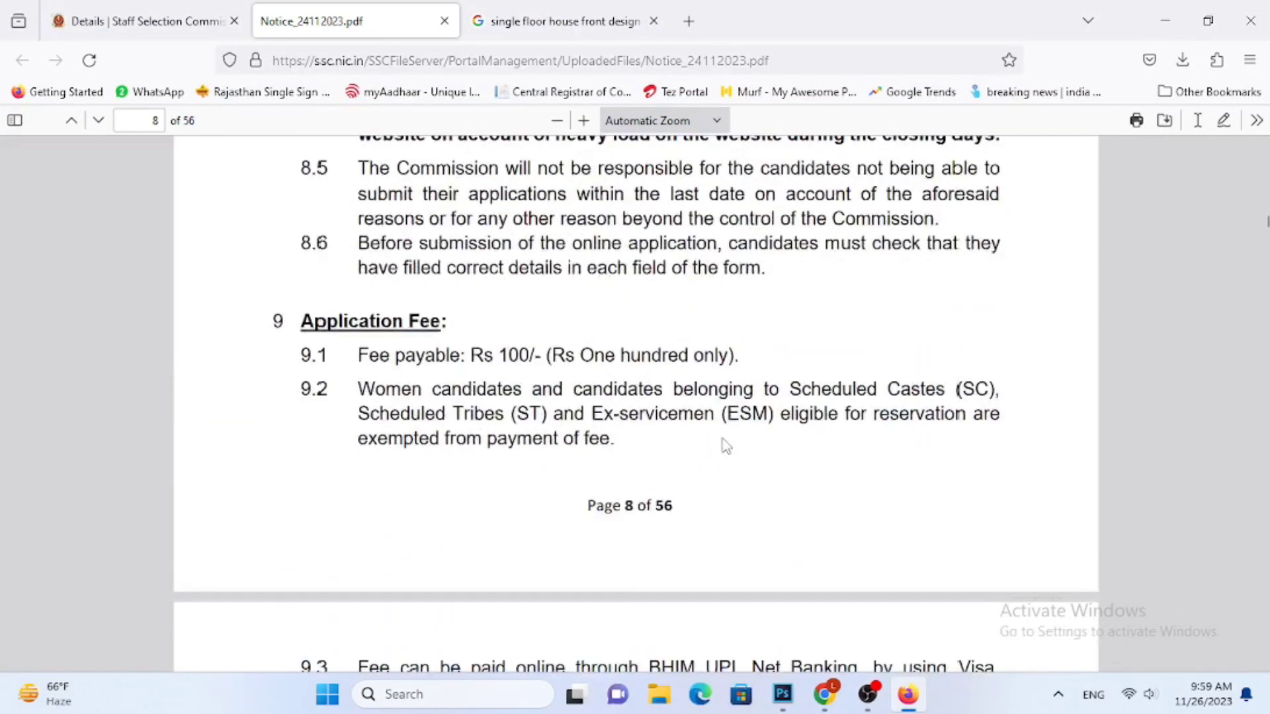
Highlight clause 9.2 of the notice on application fee exemption, then its words on women candidates
{"action": "scroll", "coordinate": [725, 447], "scroll_direction": "up", "scroll_amount": 1}
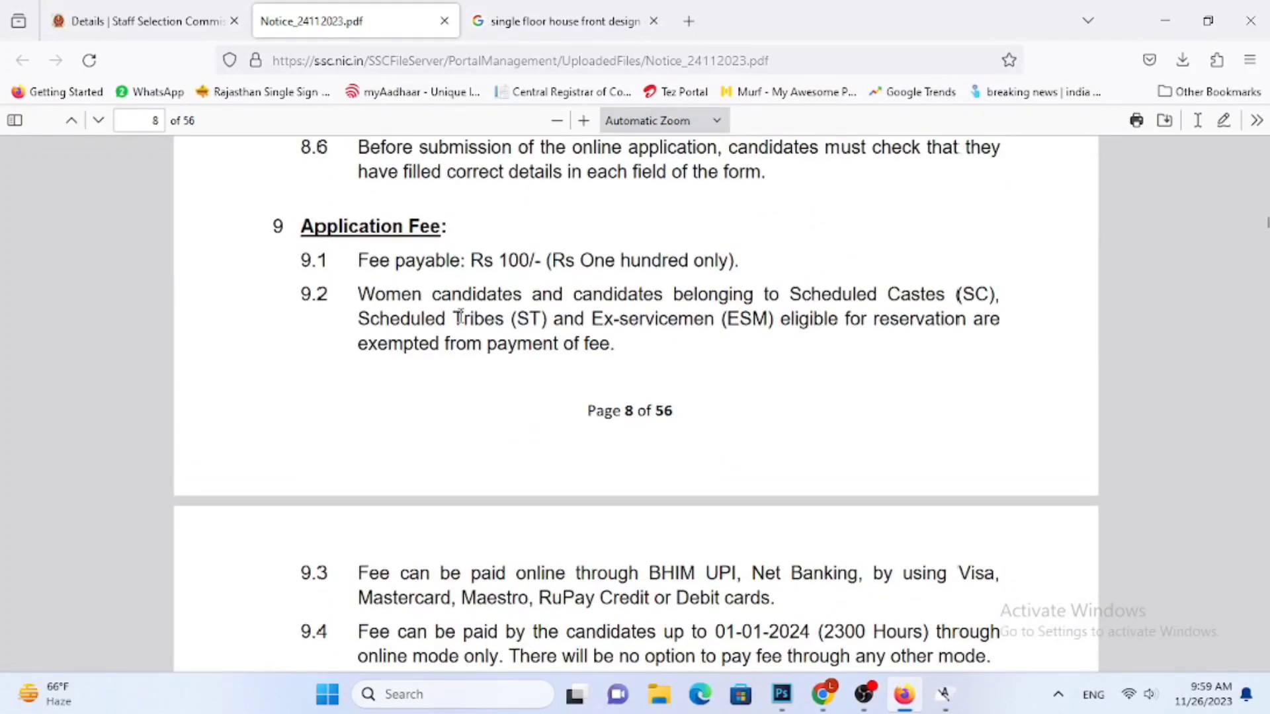
{"action": "left_click_drag", "start_coordinate": [380, 291], "coordinate": [598, 344]}
{"action": "left_click", "coordinate": [577, 342]}
{"action": "left_click_drag", "start_coordinate": [361, 291], "coordinate": [539, 294]}
Return to the candidate portal and start the application for the Constables (GD) Examination, 2024
{"action": "left_click", "coordinate": [157, 24]}
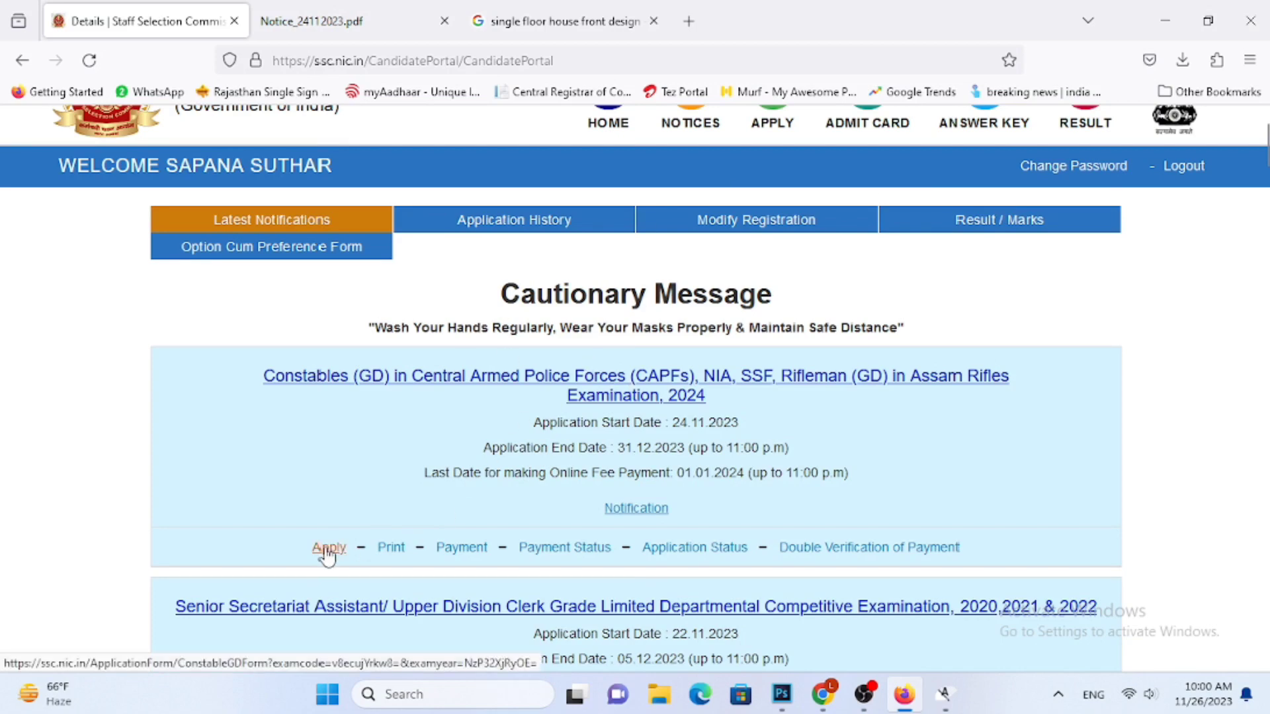
{"action": "scroll", "coordinate": [338, 438], "scroll_direction": "down", "scroll_amount": 3}
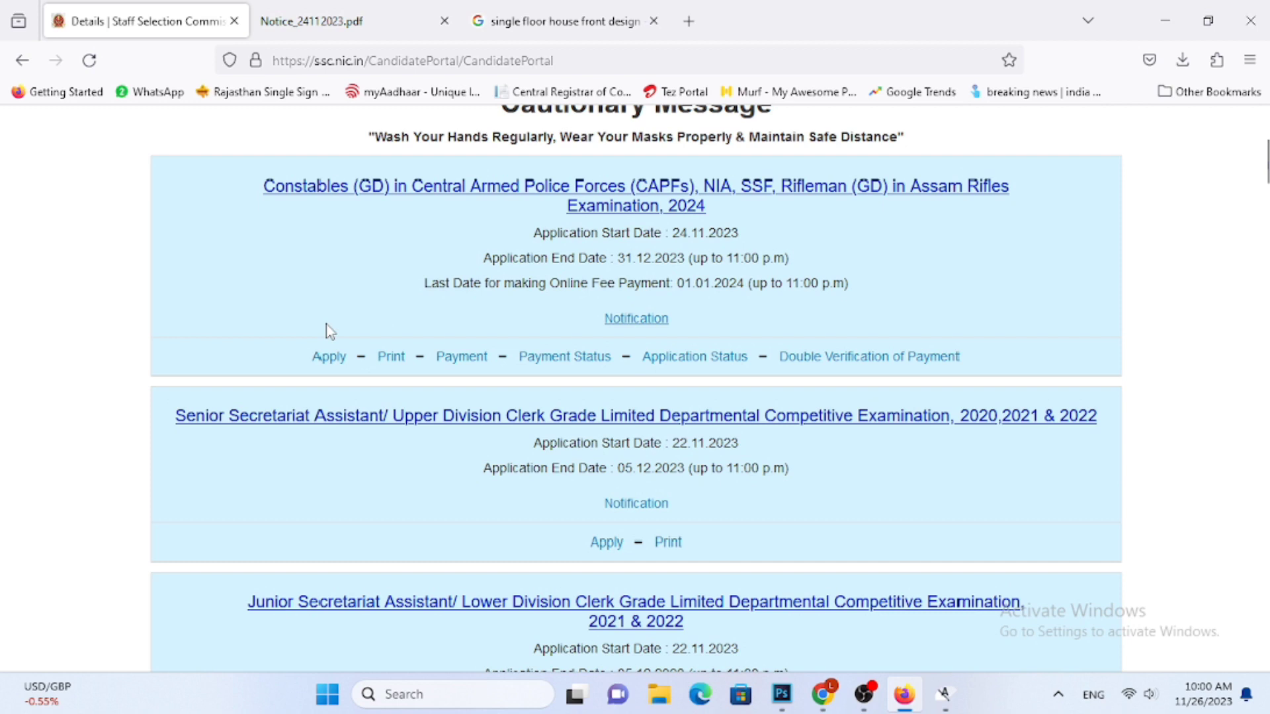
{"action": "left_click", "coordinate": [323, 357]}
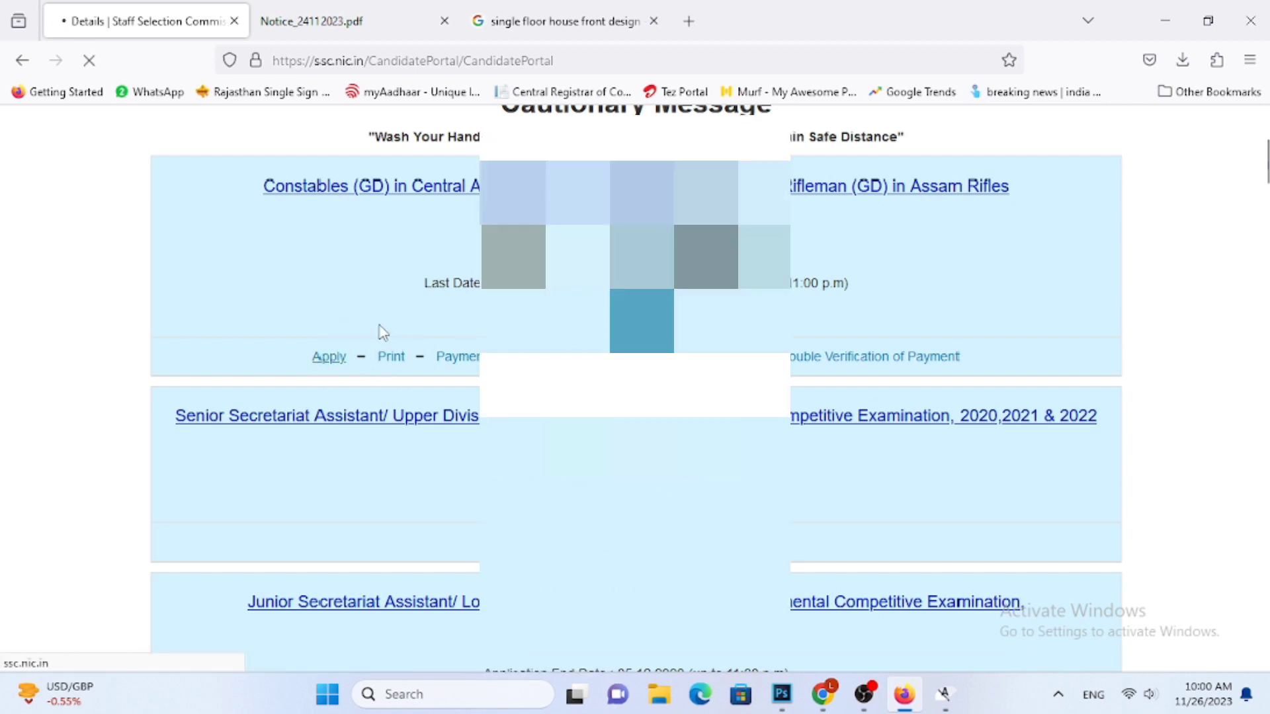
Answer No to the Ex-Servicemen, age relaxation and NCC certificate holder questions in the application form
{"action": "scroll", "coordinate": [384, 334], "scroll_direction": "down", "scroll_amount": 3}
{"action": "scroll", "coordinate": [279, 281], "scroll_direction": "down", "scroll_amount": 15}
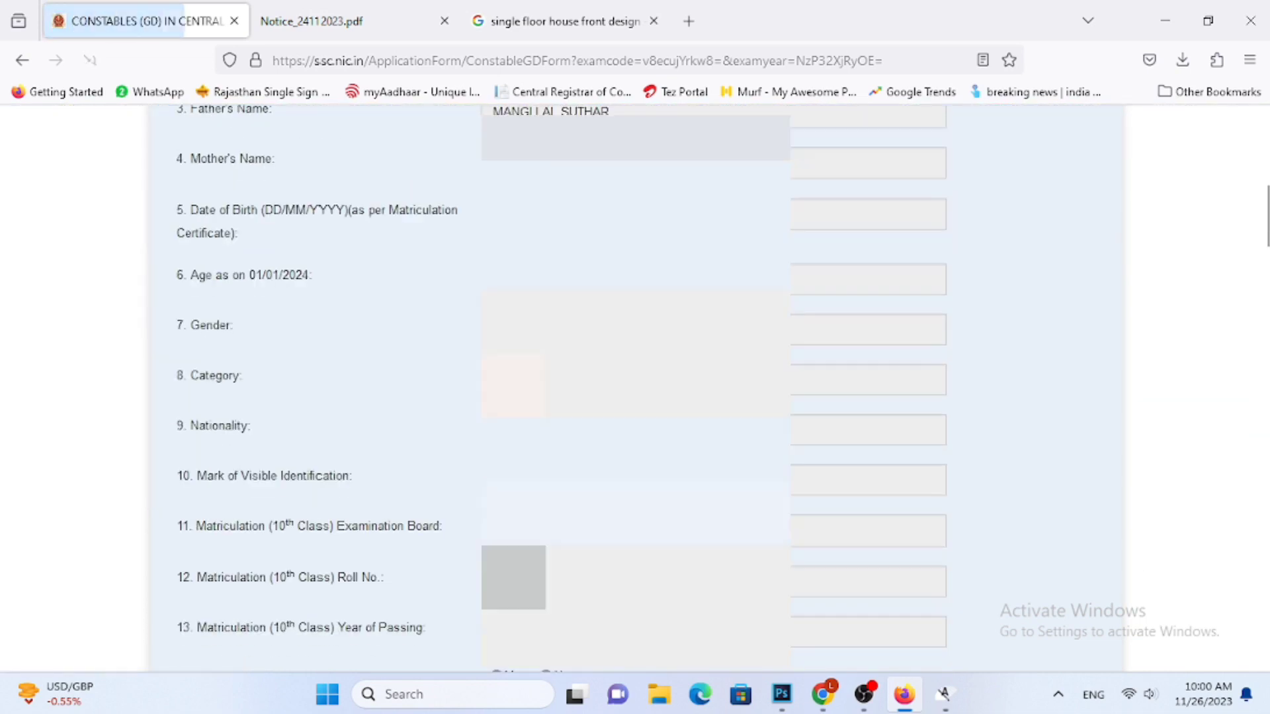
{"action": "scroll", "coordinate": [279, 281], "scroll_direction": "up", "scroll_amount": 3}
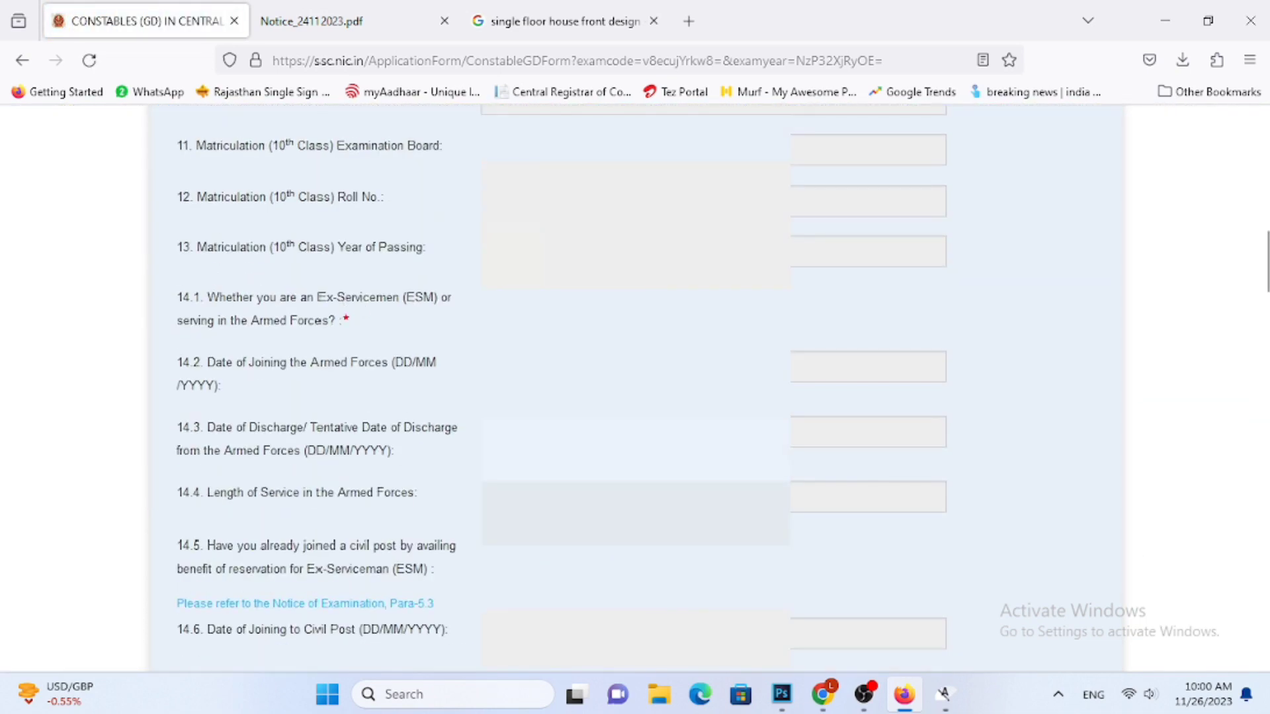
{"action": "scroll", "coordinate": [449, 471], "scroll_direction": "down", "scroll_amount": 2}
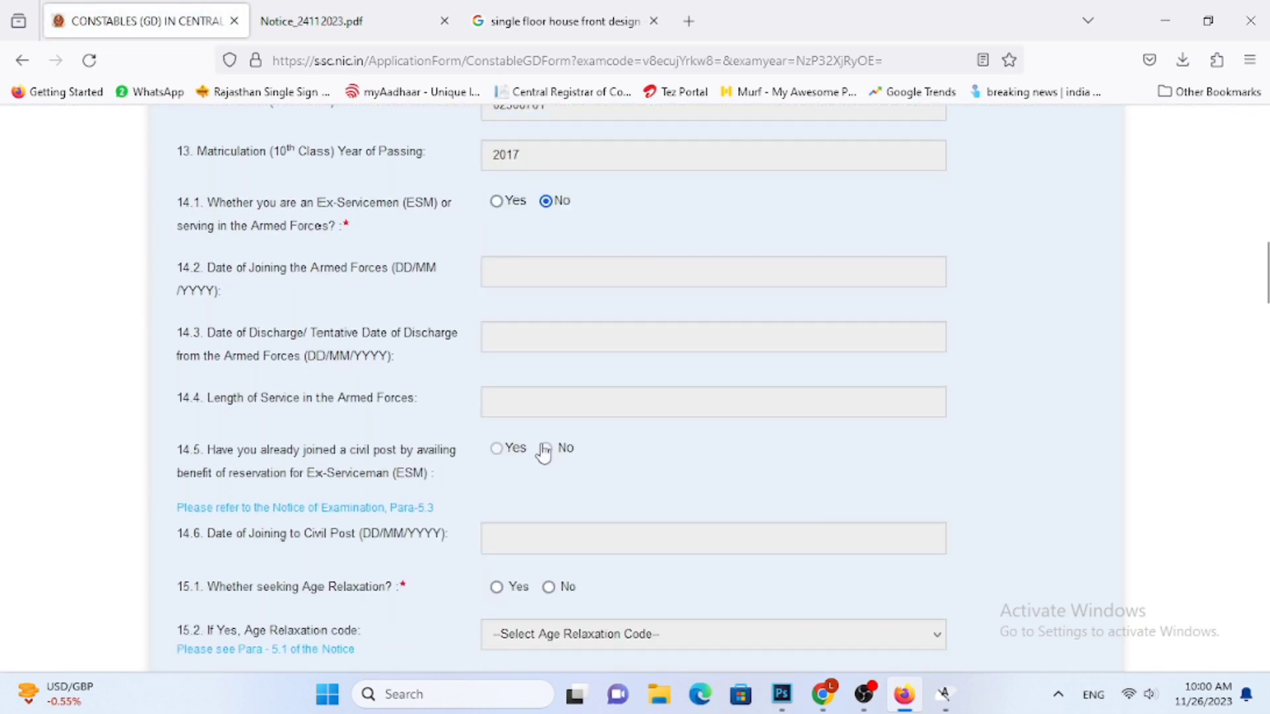
{"action": "scroll", "coordinate": [546, 519], "scroll_direction": "down", "scroll_amount": 3}
{"action": "left_click", "coordinate": [549, 396]}
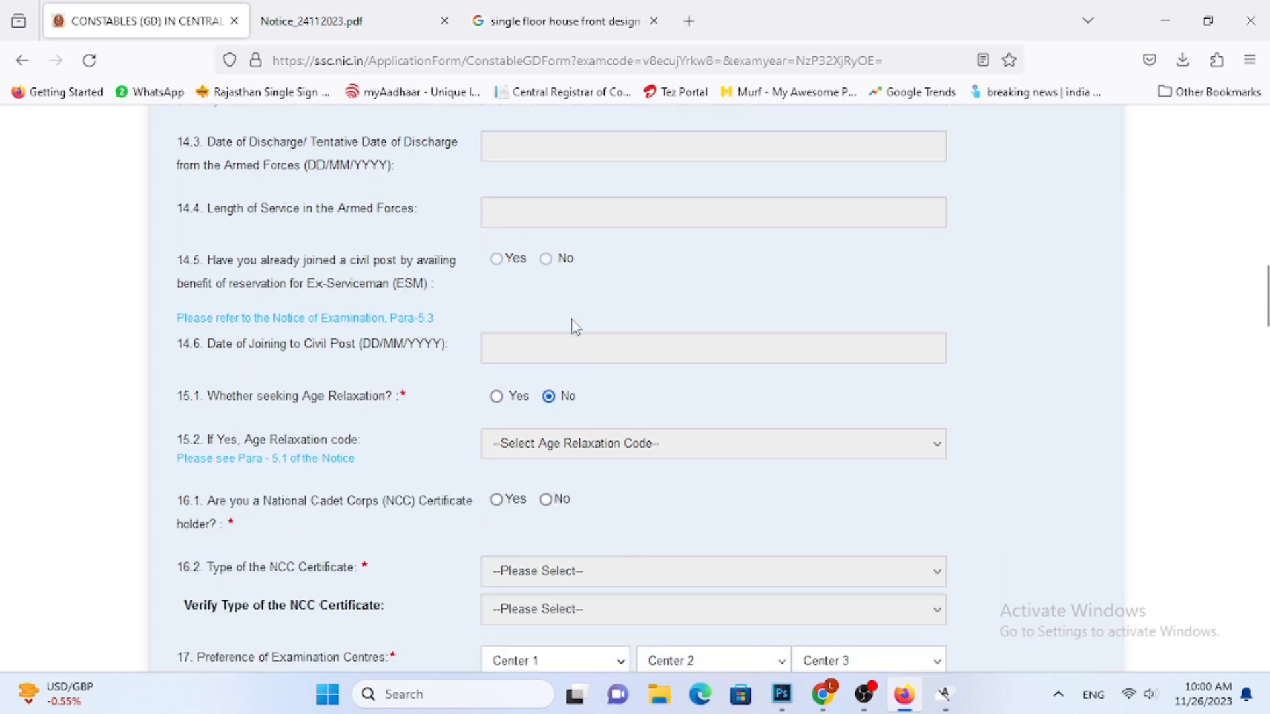
{"action": "scroll", "coordinate": [344, 357], "scroll_direction": "down", "scroll_amount": 3}
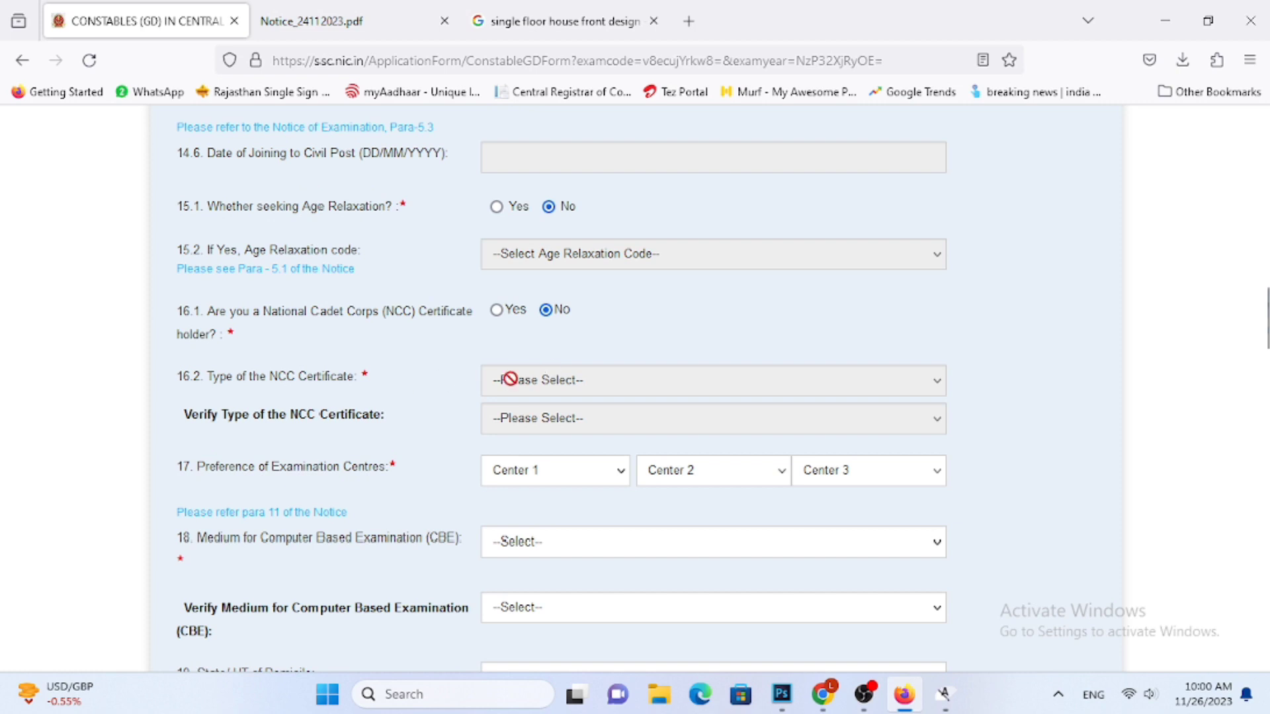
Choose NR-Udaipur(2409) as the first preference of examination centre
{"action": "left_click", "coordinate": [560, 480]}
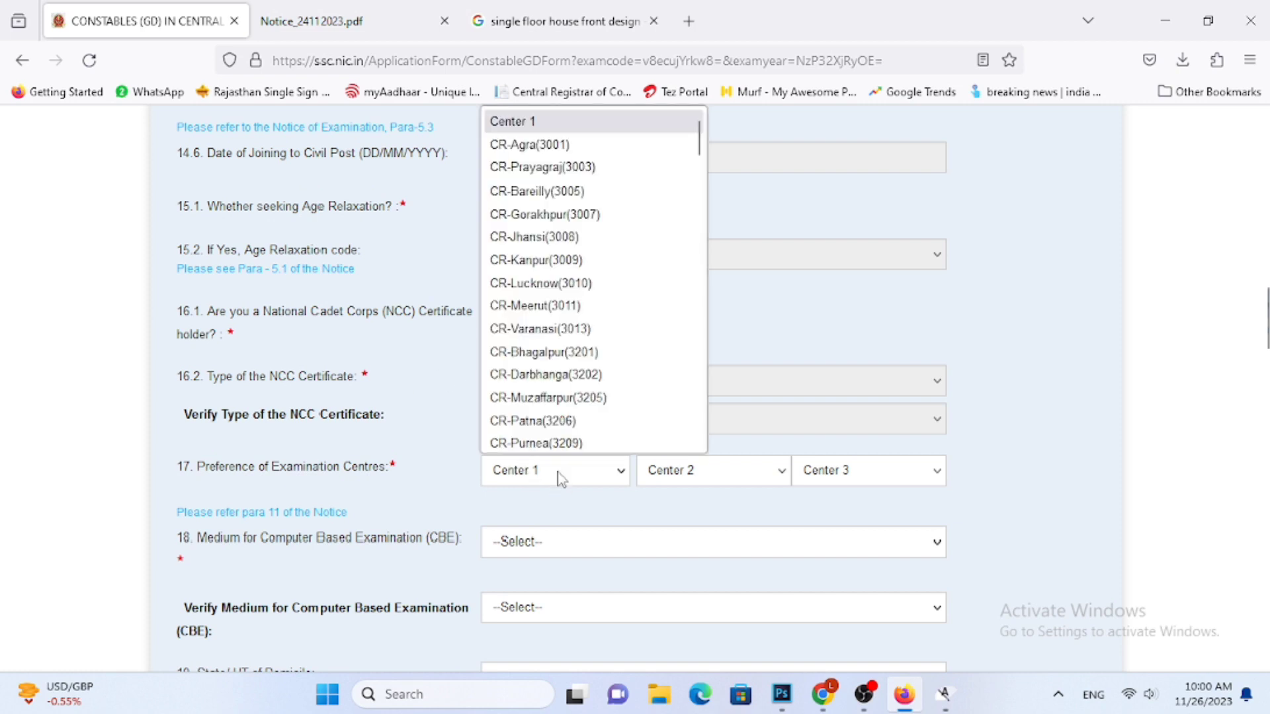
{"action": "scroll", "coordinate": [549, 391], "scroll_direction": "down", "scroll_amount": 20}
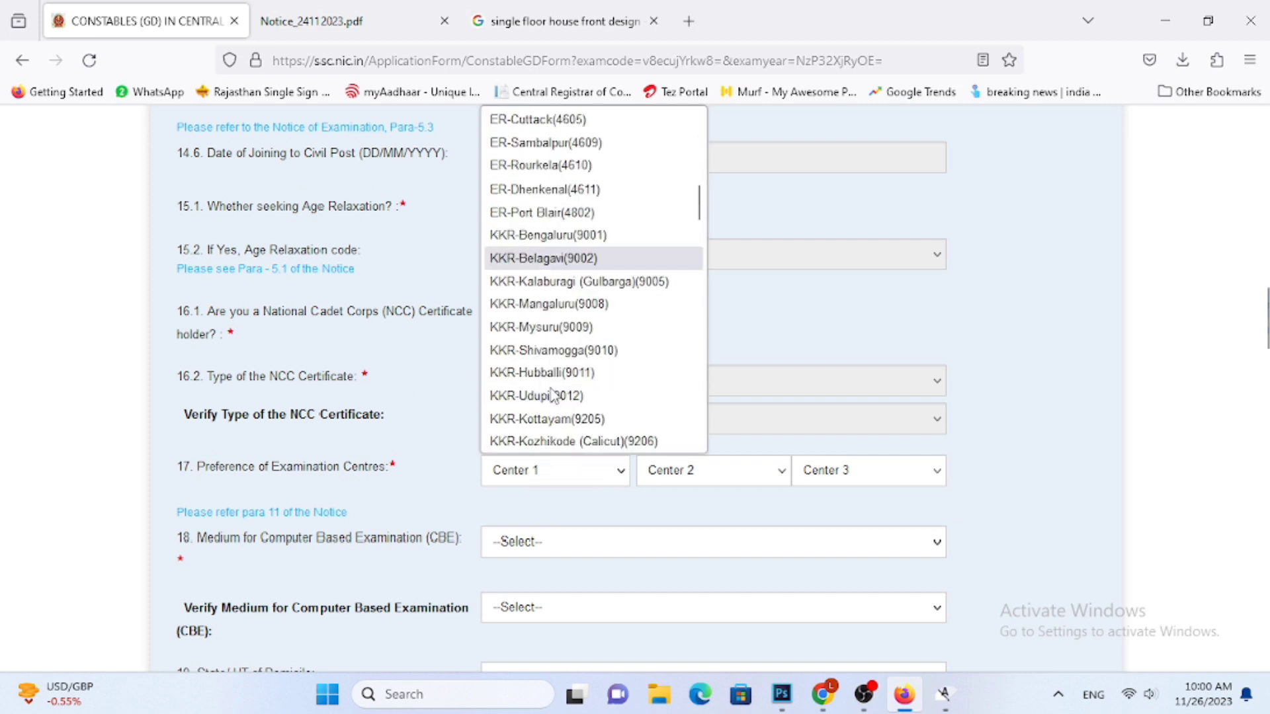
{"action": "scroll", "coordinate": [549, 392], "scroll_direction": "down", "scroll_amount": 2}
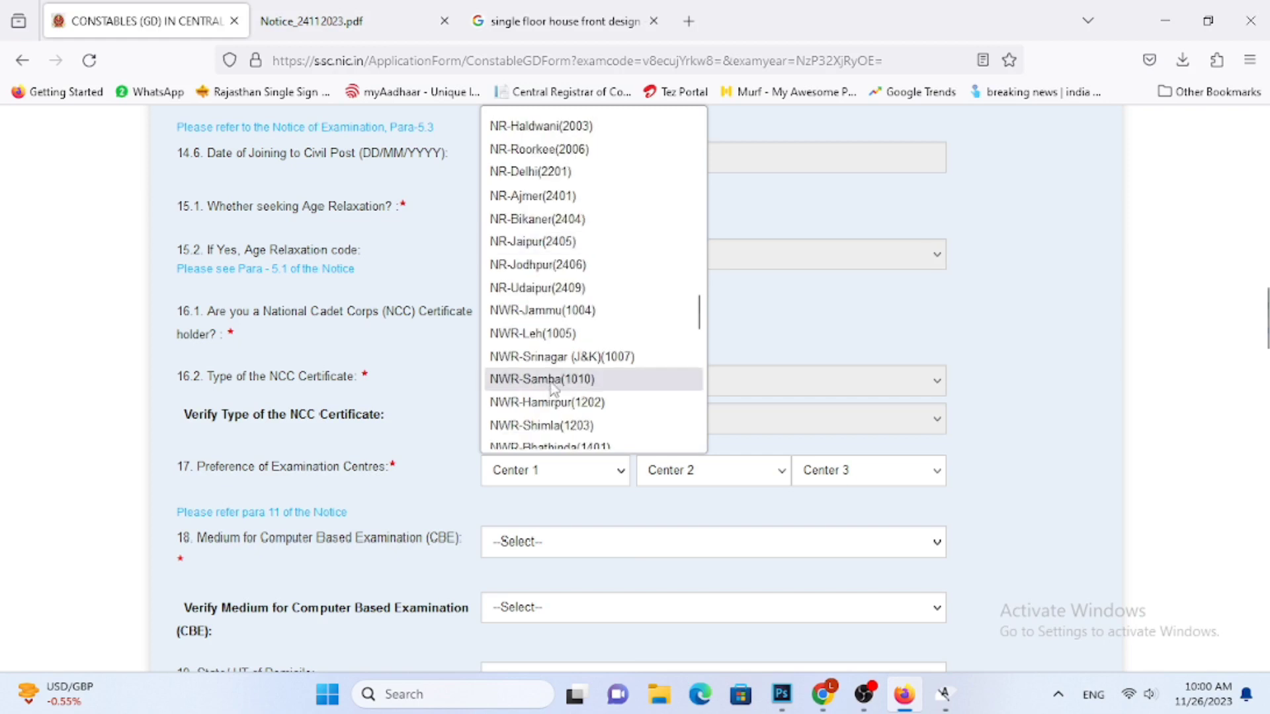
{"action": "left_click", "coordinate": [562, 287]}
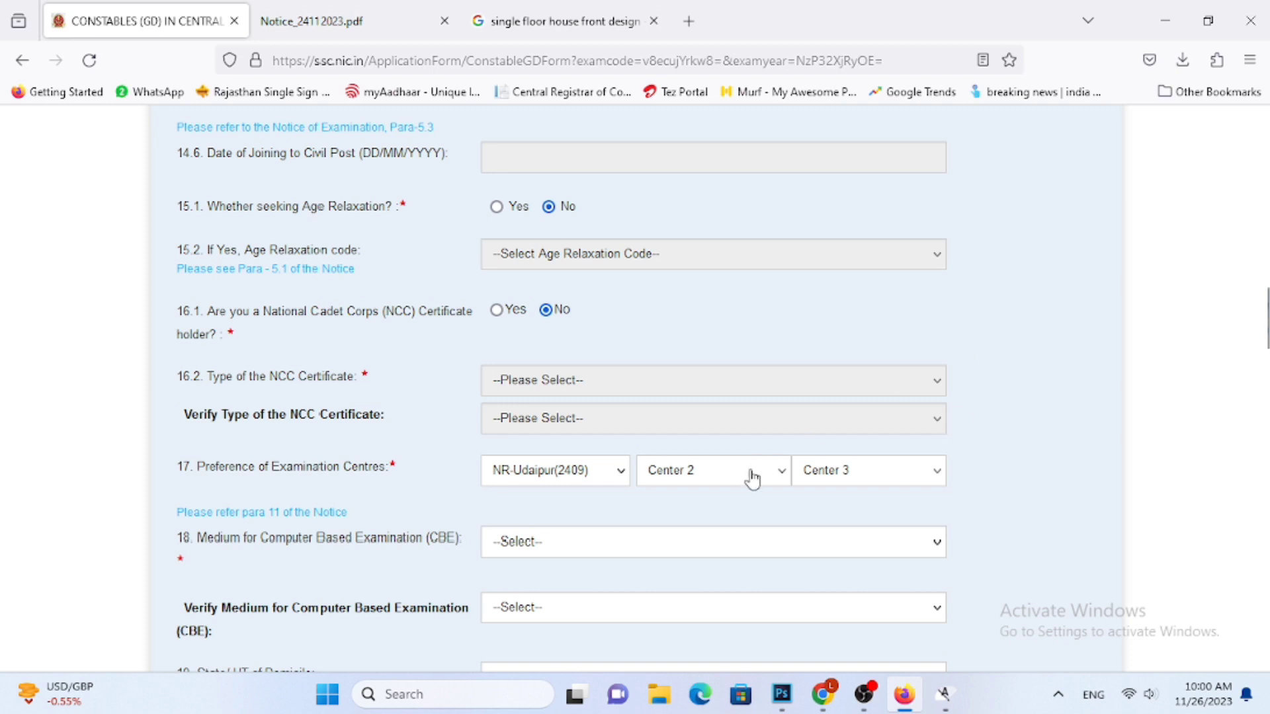
Set the medium for the Computer Based Examination and its verification to Hindi (1)
{"action": "scroll", "coordinate": [950, 508], "scroll_direction": "down", "scroll_amount": 3}
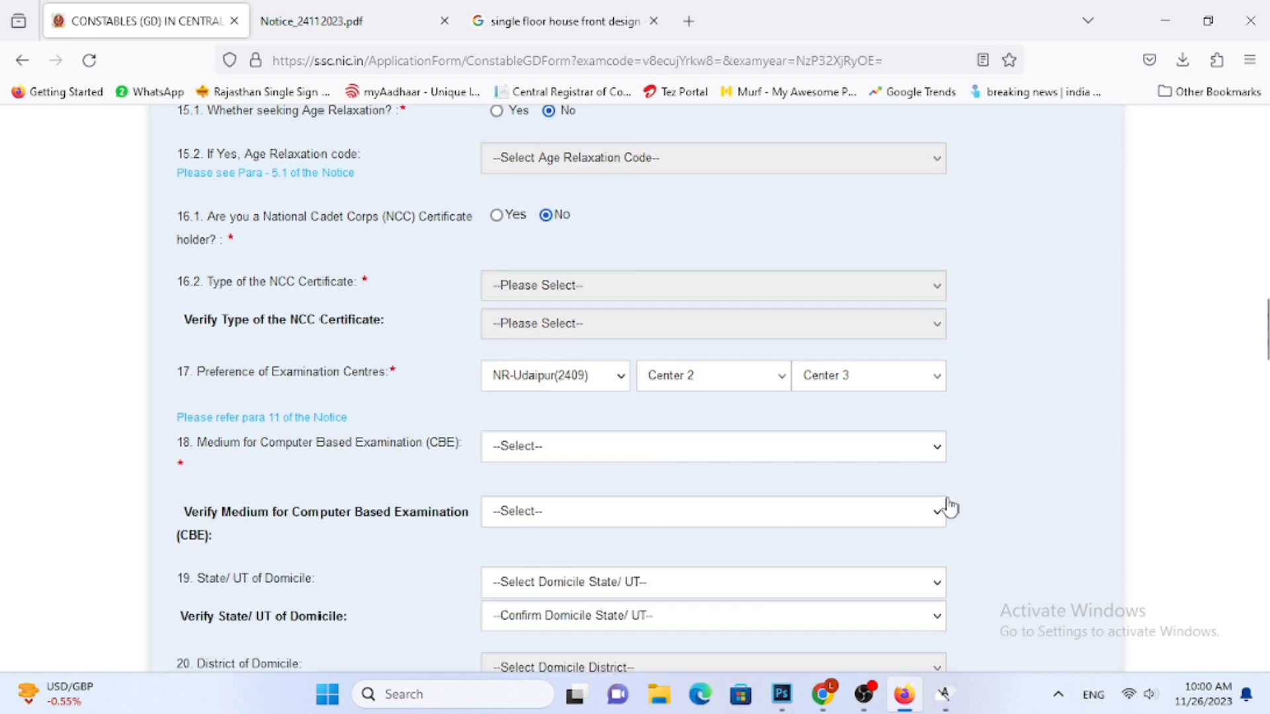
{"action": "left_click", "coordinate": [863, 450]}
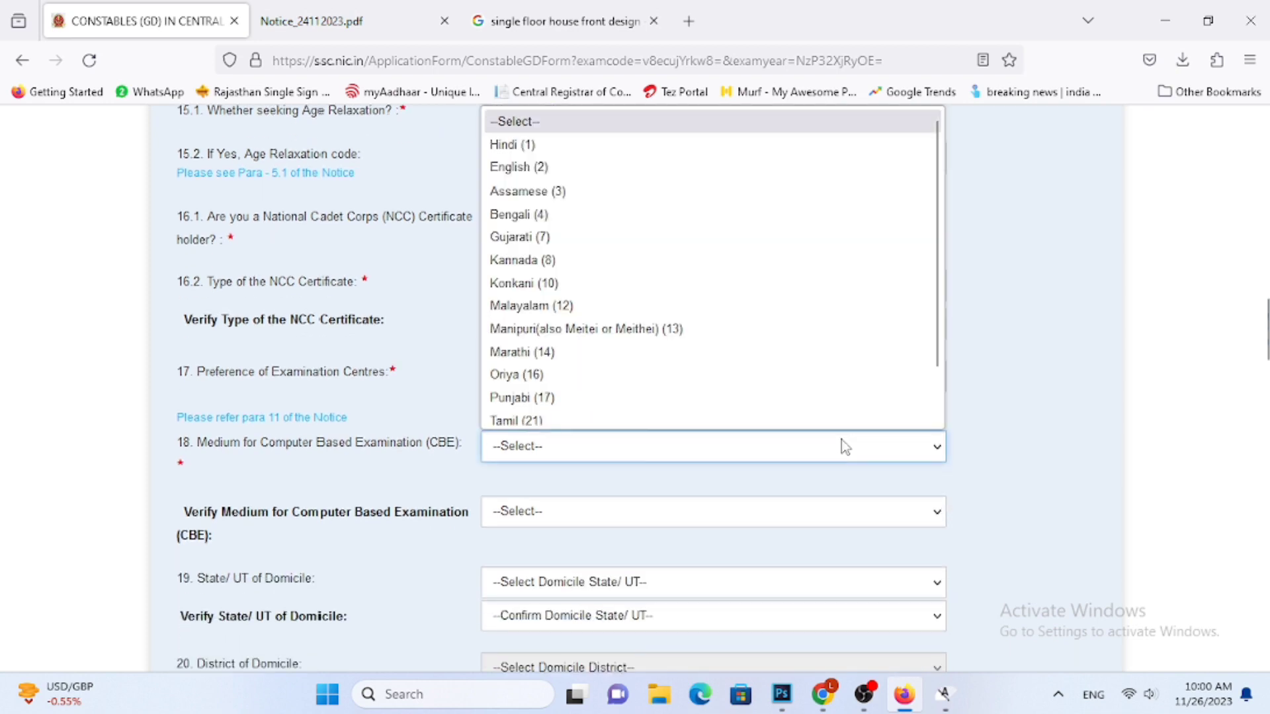
{"action": "left_click", "coordinate": [596, 137]}
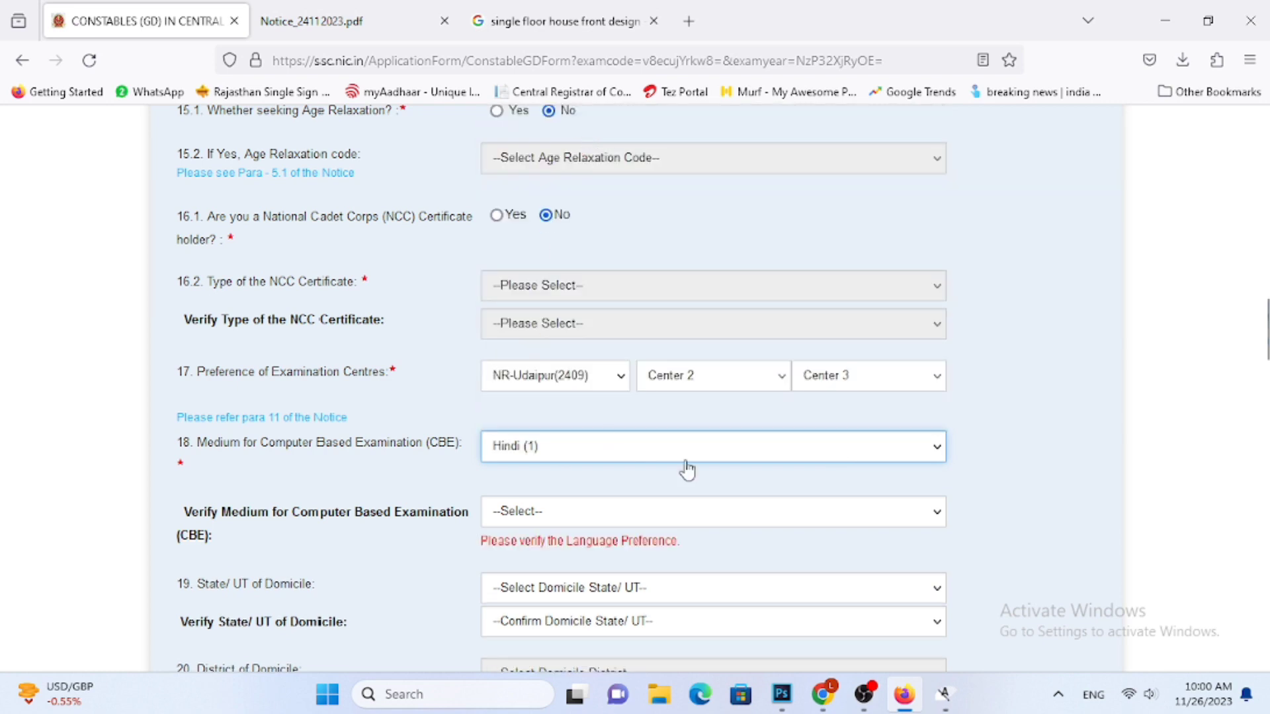
{"action": "left_click", "coordinate": [531, 513]}
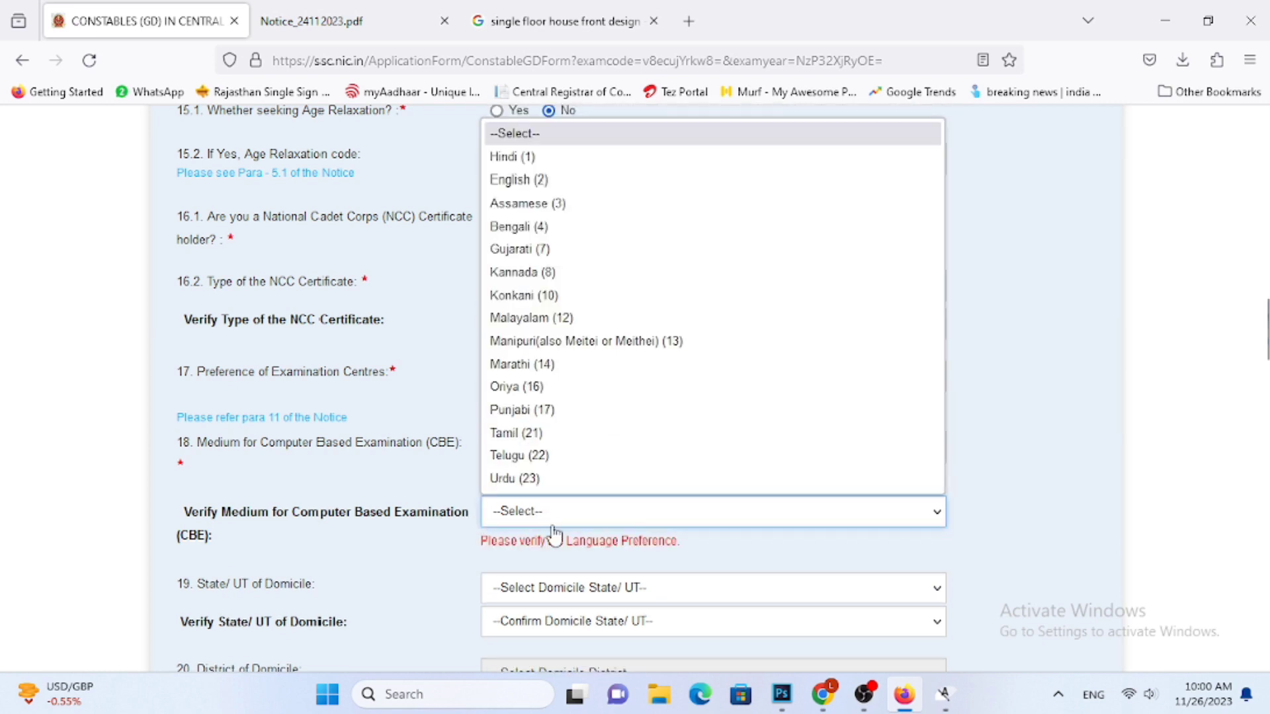
{"action": "left_click", "coordinate": [573, 159]}
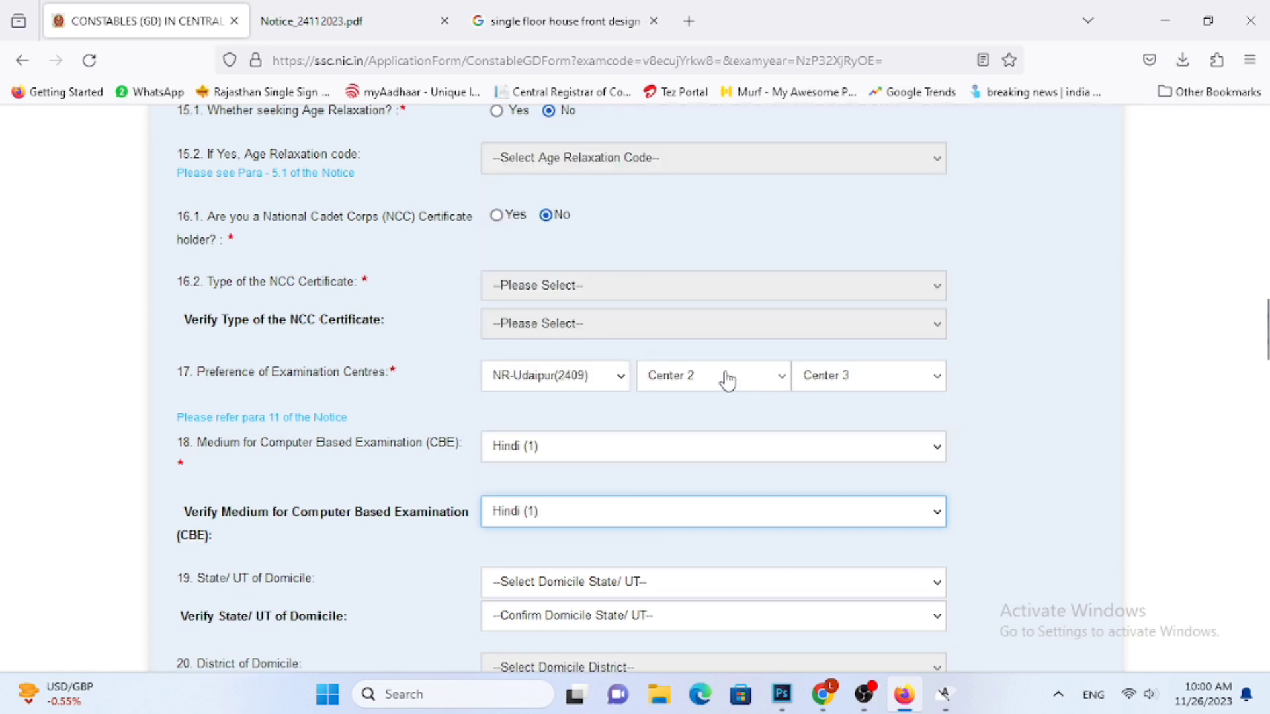
Set the State/UT of Domicile and its verification to Rajasthan
{"action": "scroll", "coordinate": [1014, 475], "scroll_direction": "down", "scroll_amount": 2}
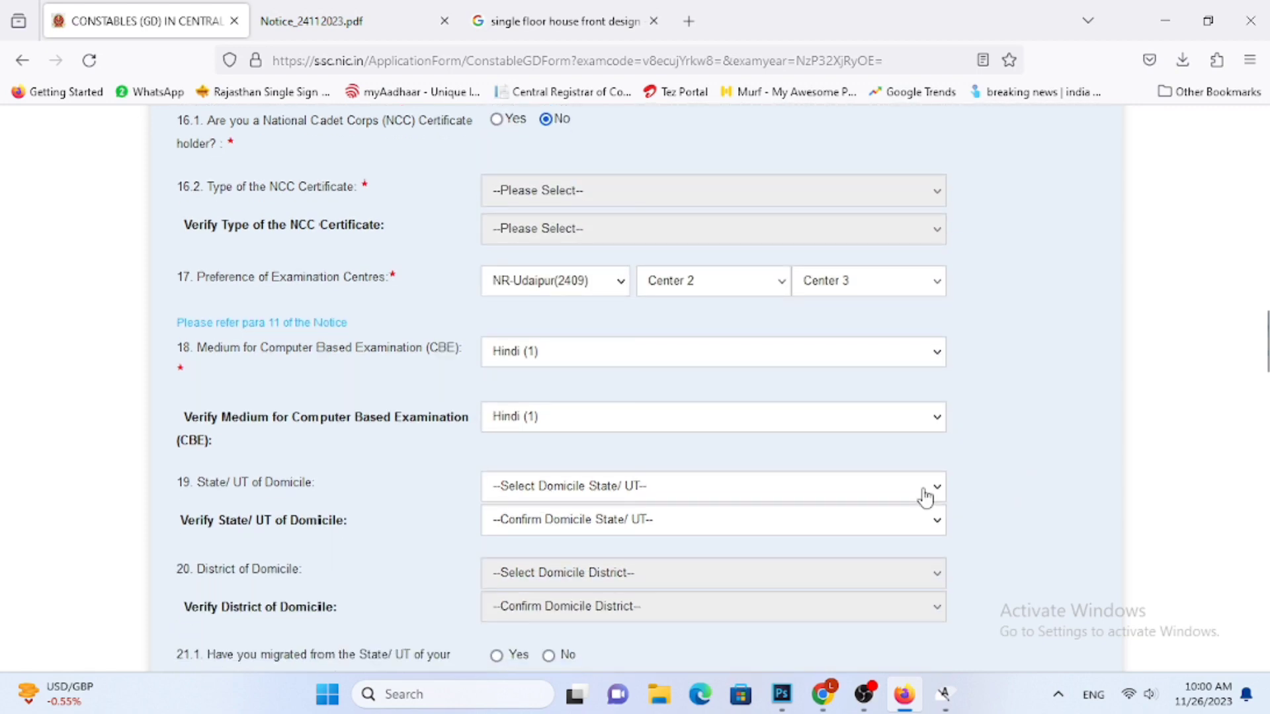
{"action": "left_click", "coordinate": [850, 486]}
{"action": "scroll", "coordinate": [721, 389], "scroll_direction": "down", "scroll_amount": 6}
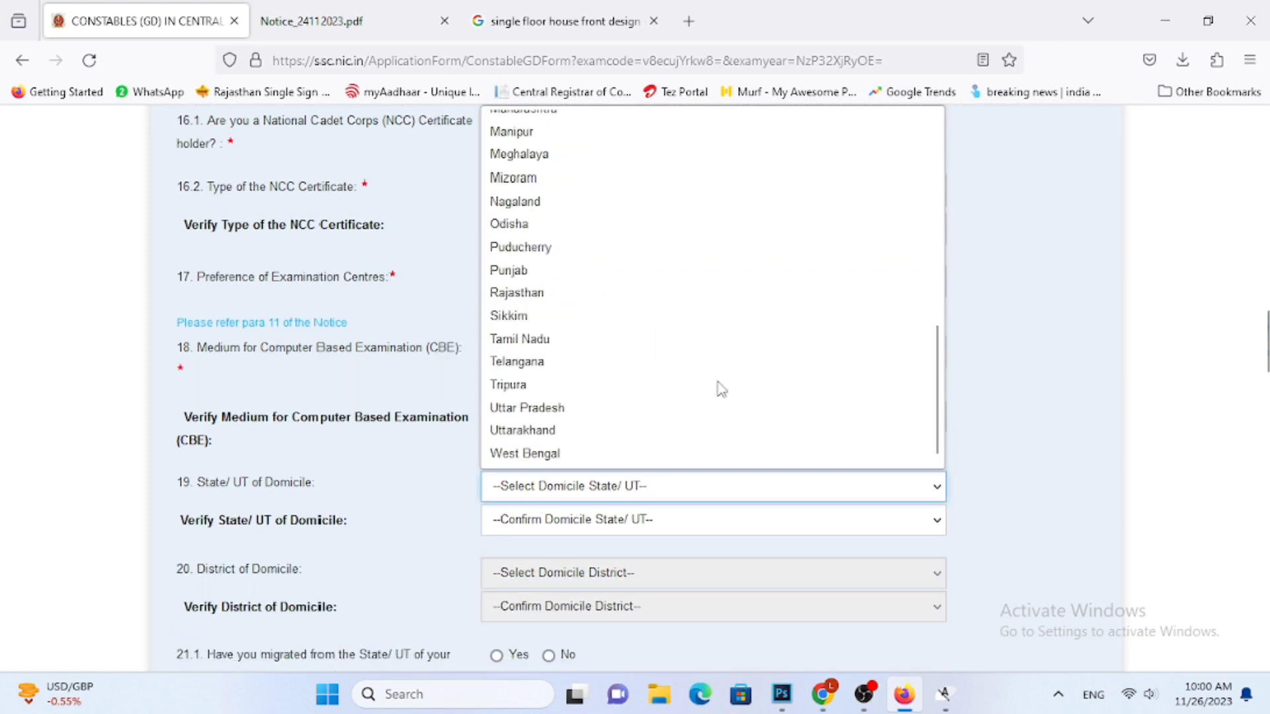
{"action": "left_click", "coordinate": [558, 294]}
{"action": "left_click", "coordinate": [650, 522]}
{"action": "scroll", "coordinate": [654, 463], "scroll_direction": "down", "scroll_amount": 6}
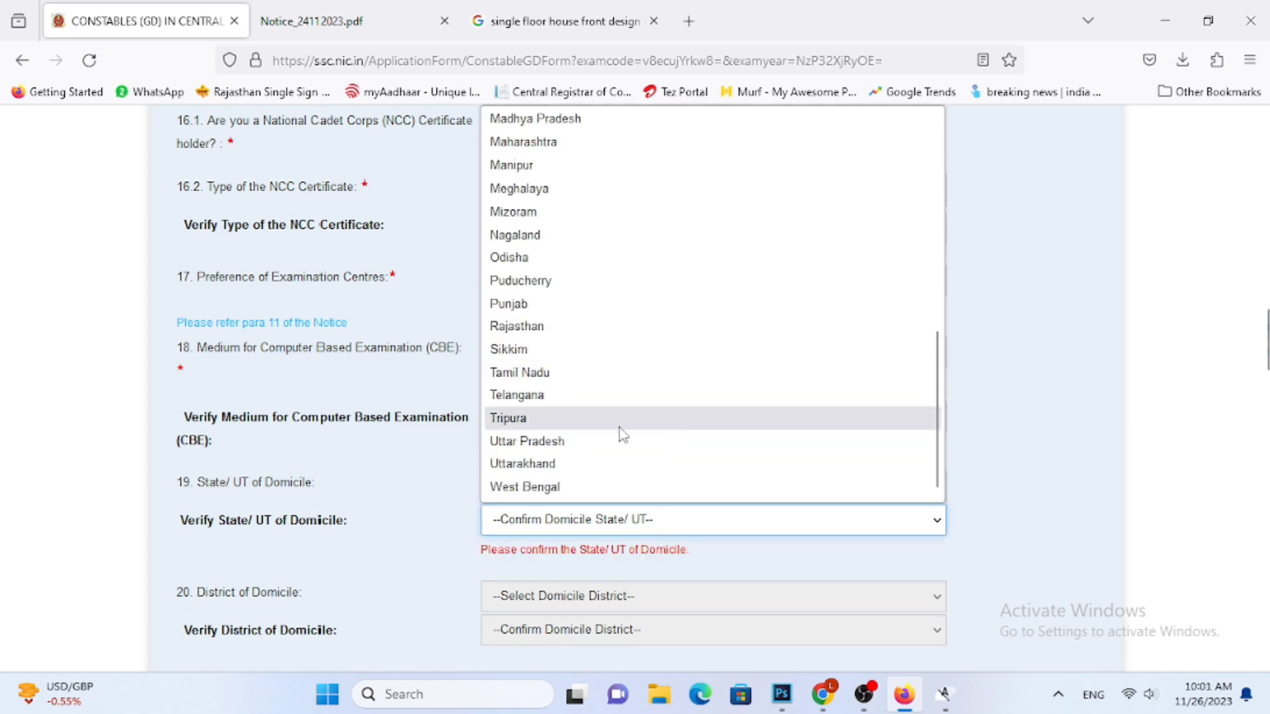
{"action": "left_click", "coordinate": [555, 326]}
Check the District of Domicile choices and answer No to having migrated from the State/UT of origin
{"action": "scroll", "coordinate": [685, 445], "scroll_direction": "down", "scroll_amount": 3}
{"action": "left_click", "coordinate": [597, 480]}
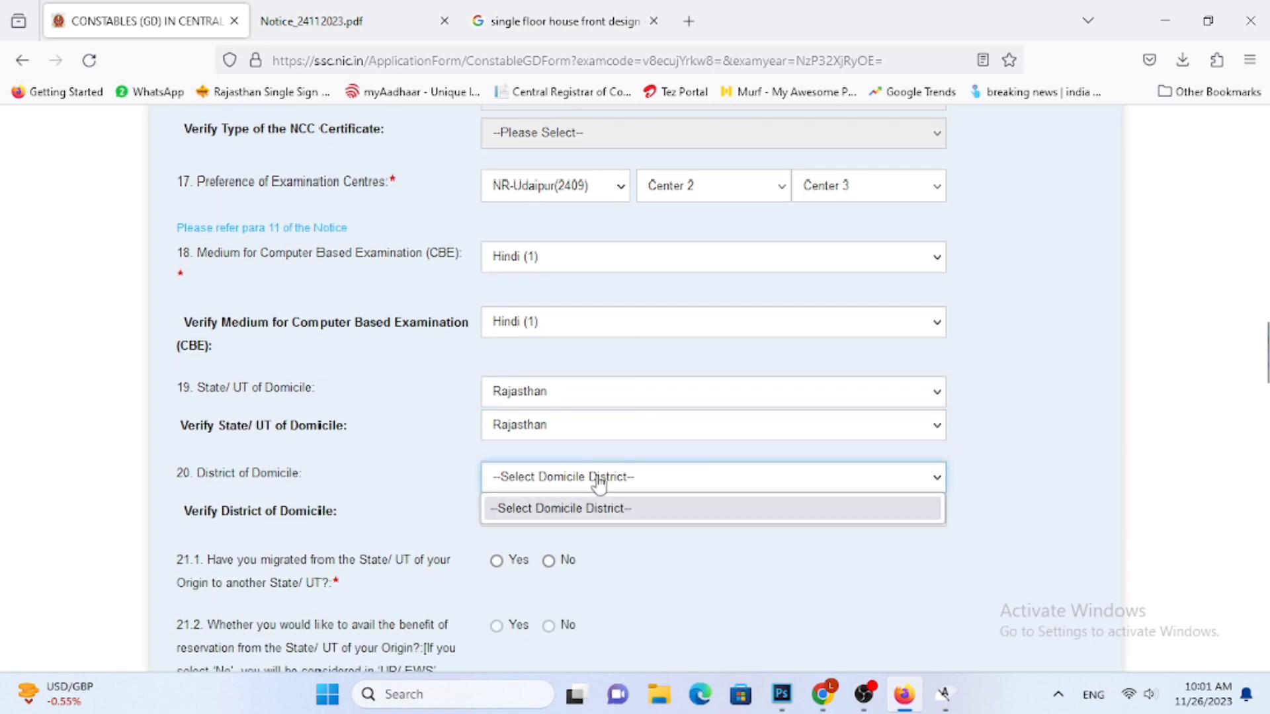
{"action": "left_click", "coordinate": [596, 481]}
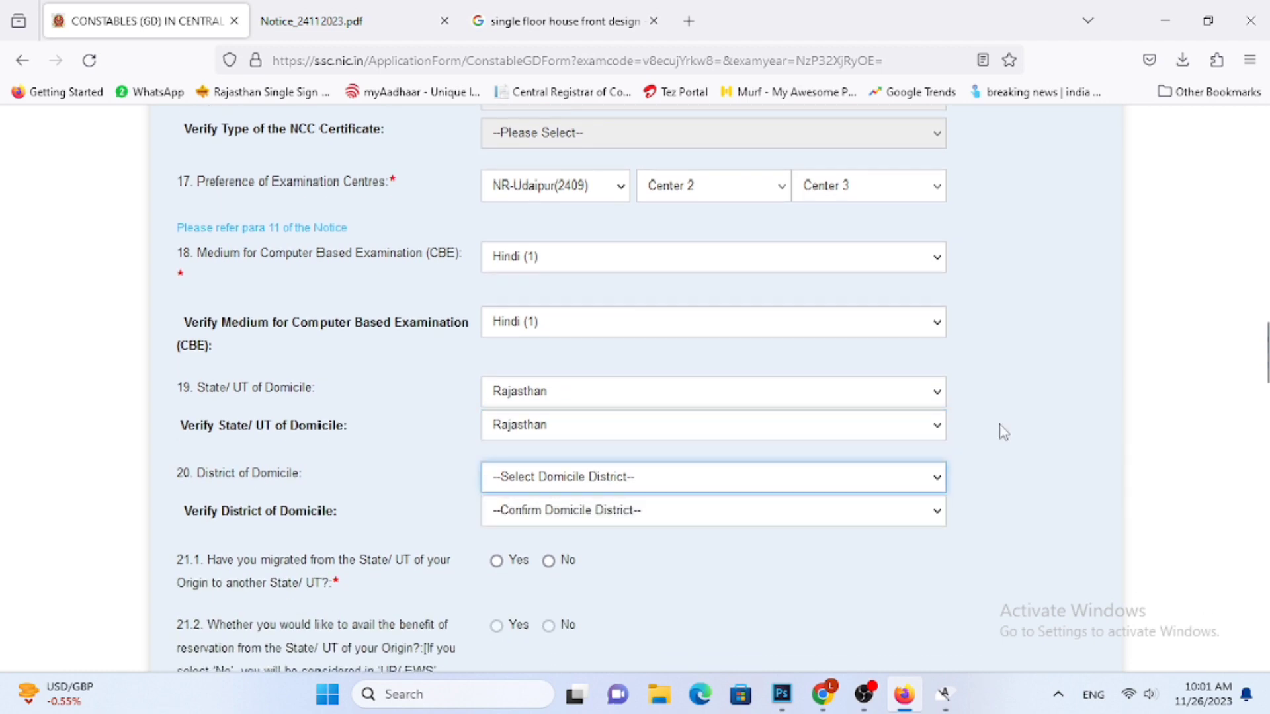
{"action": "scroll", "coordinate": [1004, 433], "scroll_direction": "down", "scroll_amount": 3}
{"action": "left_click", "coordinate": [548, 370]}
Examine the post codes of the CAPFs and organizations in the Post Details list
{"action": "scroll", "coordinate": [558, 513], "scroll_direction": "down", "scroll_amount": 4}
{"action": "scroll", "coordinate": [605, 412], "scroll_direction": "down", "scroll_amount": 2}
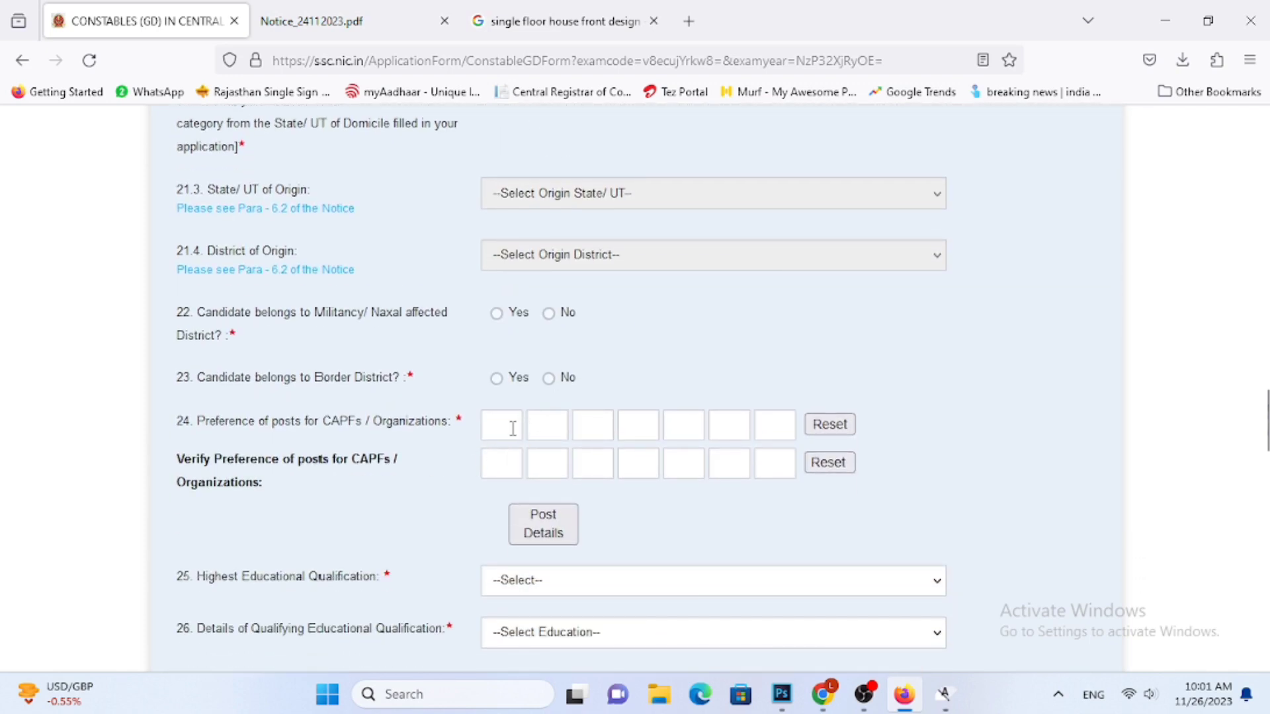
{"action": "left_click", "coordinate": [544, 526]}
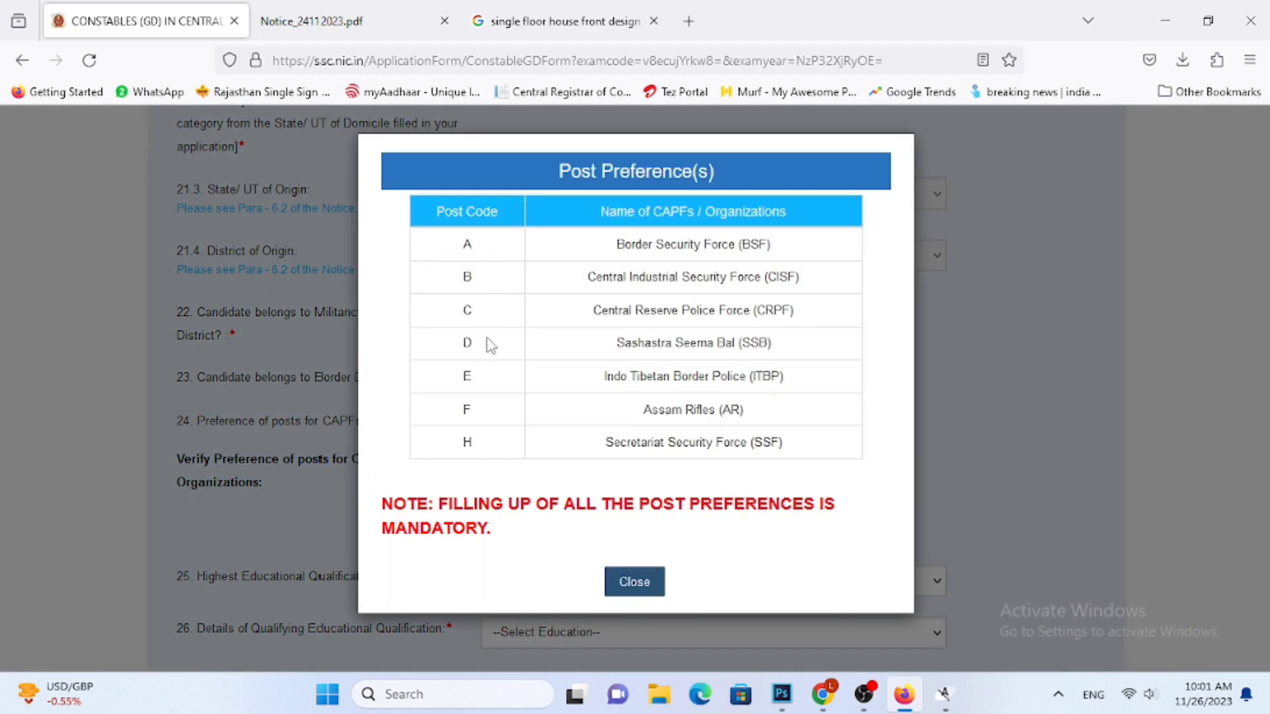
{"action": "left_click", "coordinate": [633, 584]}
{"action": "left_click", "coordinate": [507, 423]}
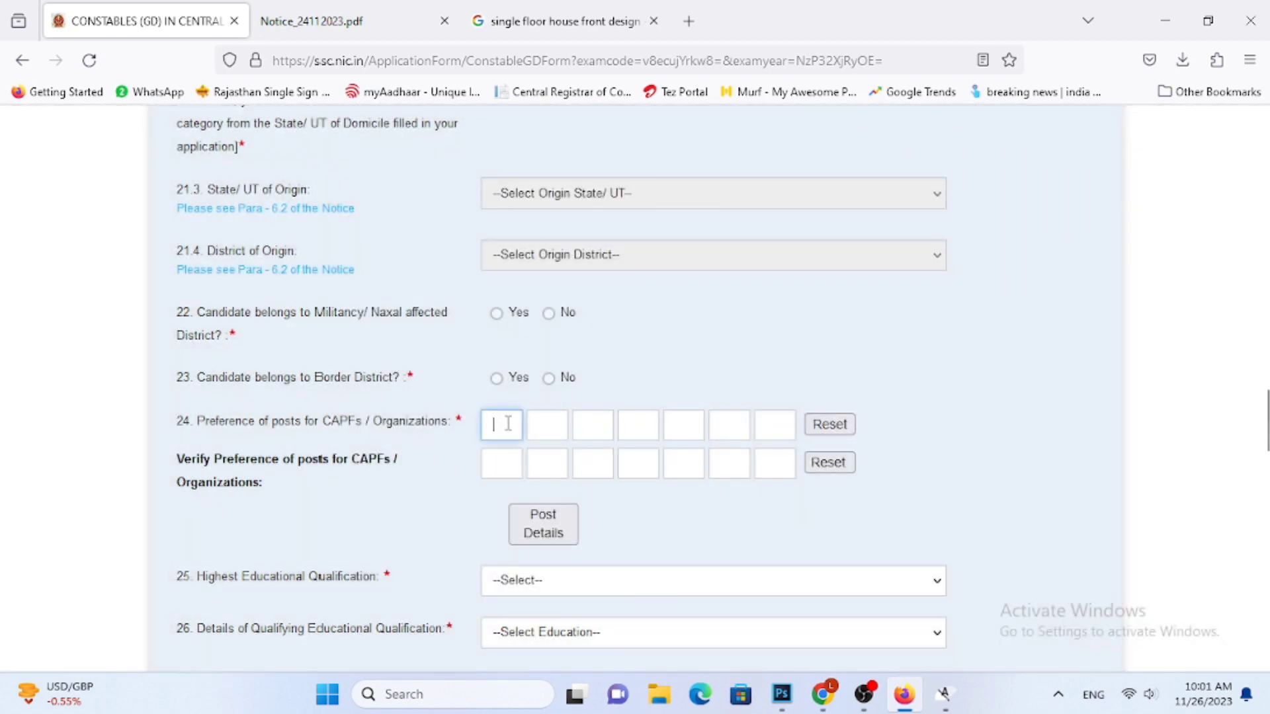
{"action": "left_click", "coordinate": [545, 529]}
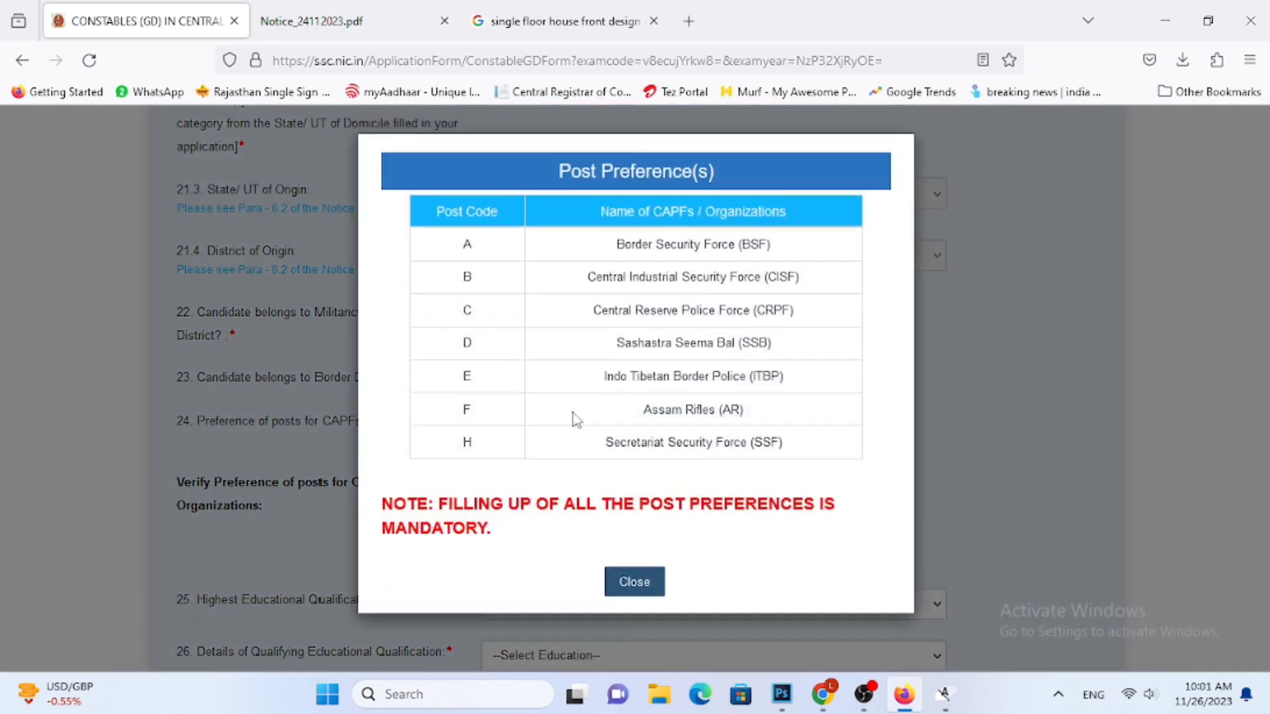
{"action": "left_click", "coordinate": [635, 580]}
Enter the preference of posts for CAPFs/Organizations in the order A, B, C, D, E, F, H
{"action": "left_click", "coordinate": [502, 424]}
{"action": "type", "text": "A"}
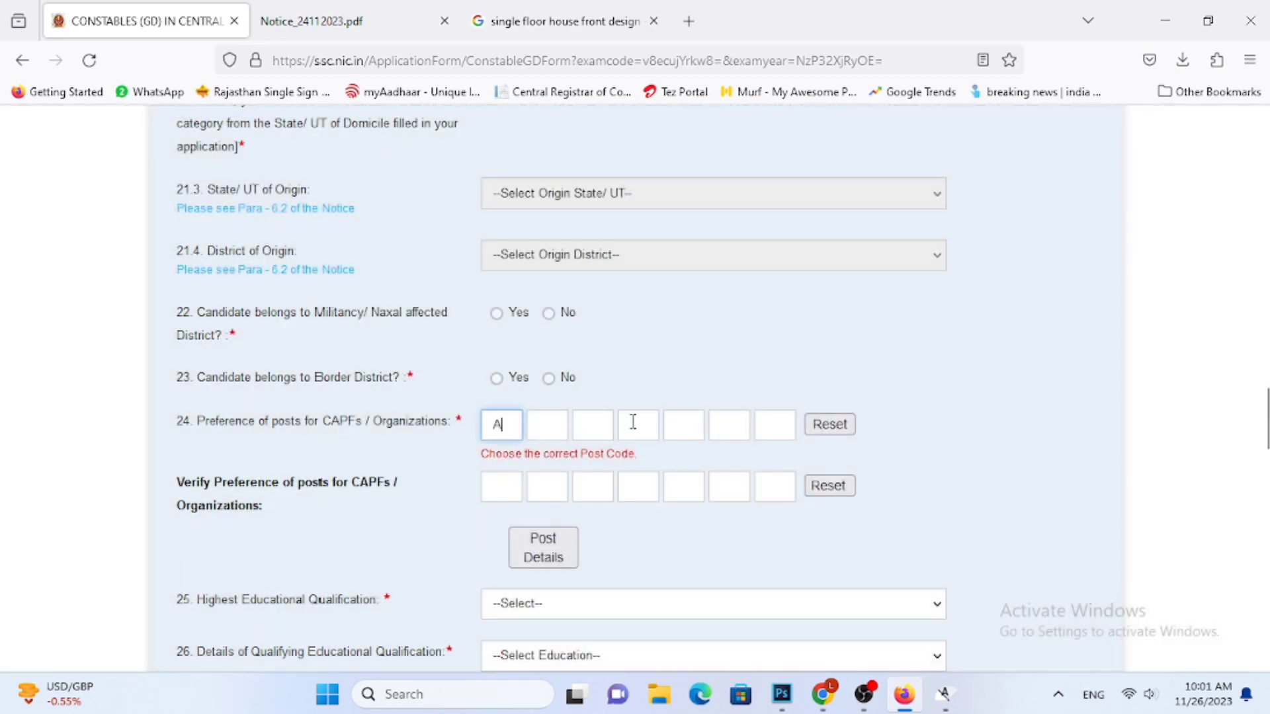
{"action": "left_click", "coordinate": [548, 429]}
{"action": "type", "text": "B"}
{"action": "left_click", "coordinate": [593, 427]}
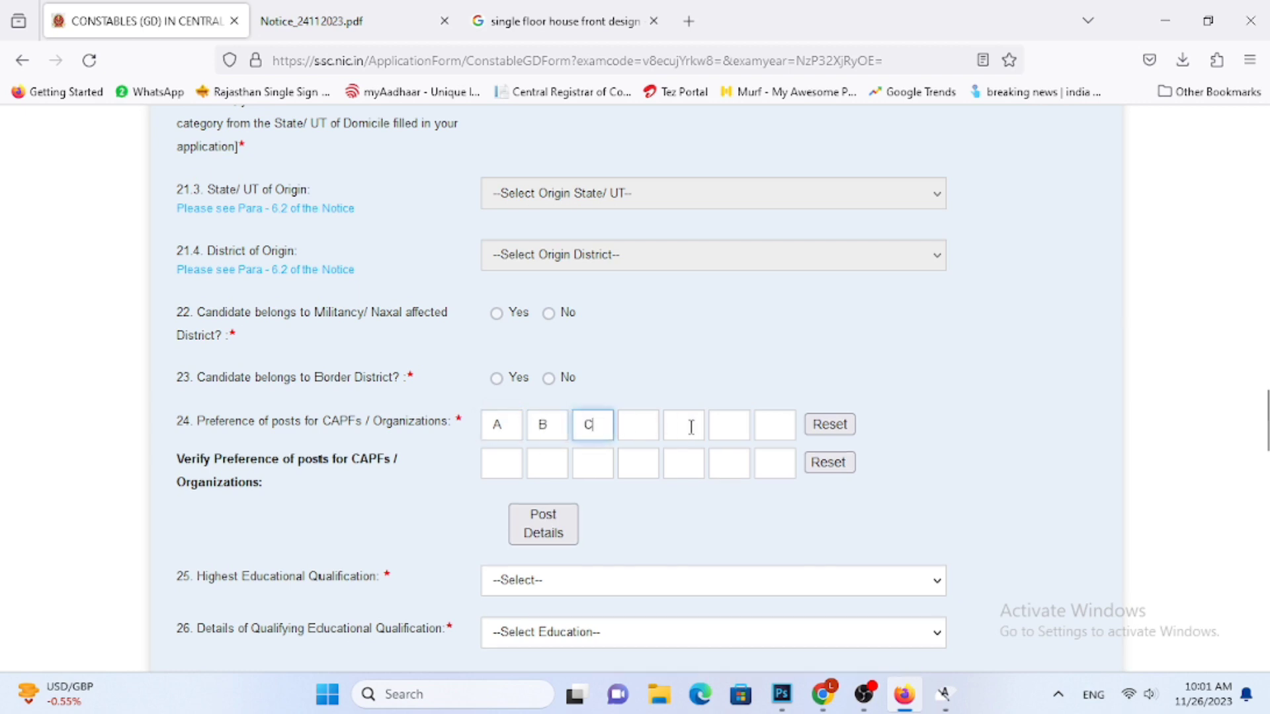
{"action": "type", "text": "DE"}
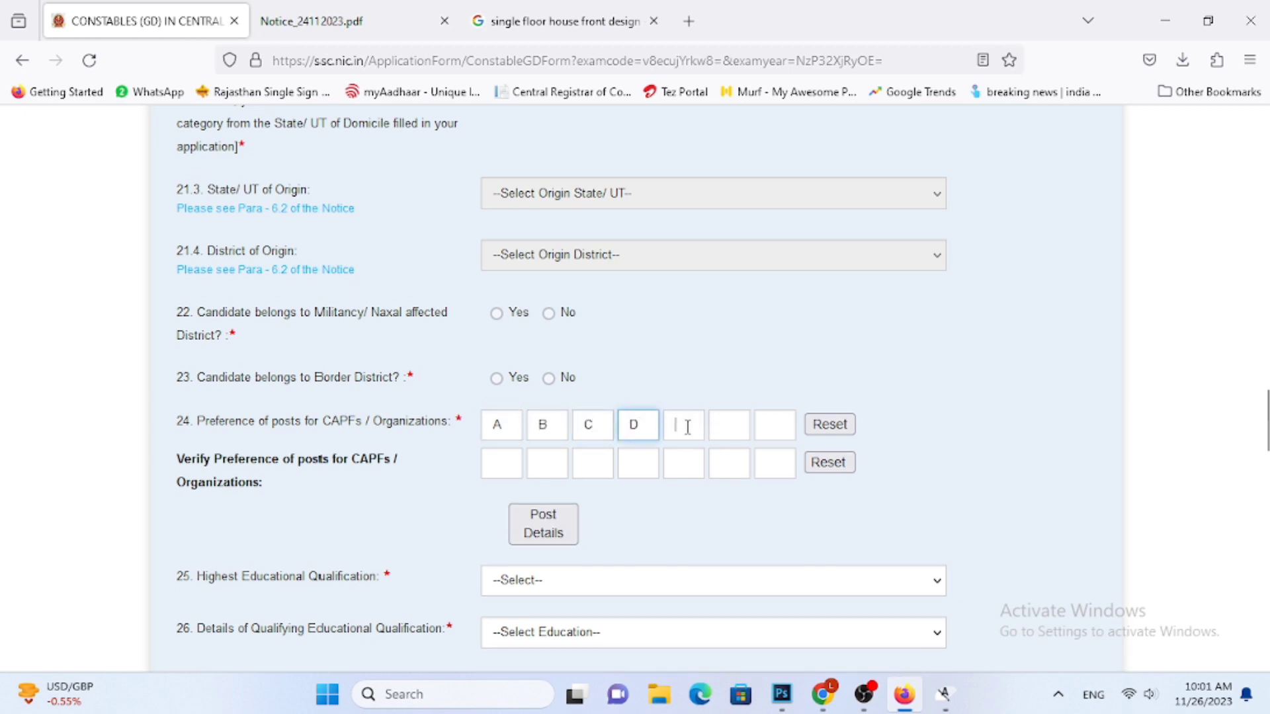
{"action": "left_click", "coordinate": [719, 430]}
{"action": "type", "text": "F"}
{"action": "left_click", "coordinate": [779, 426]}
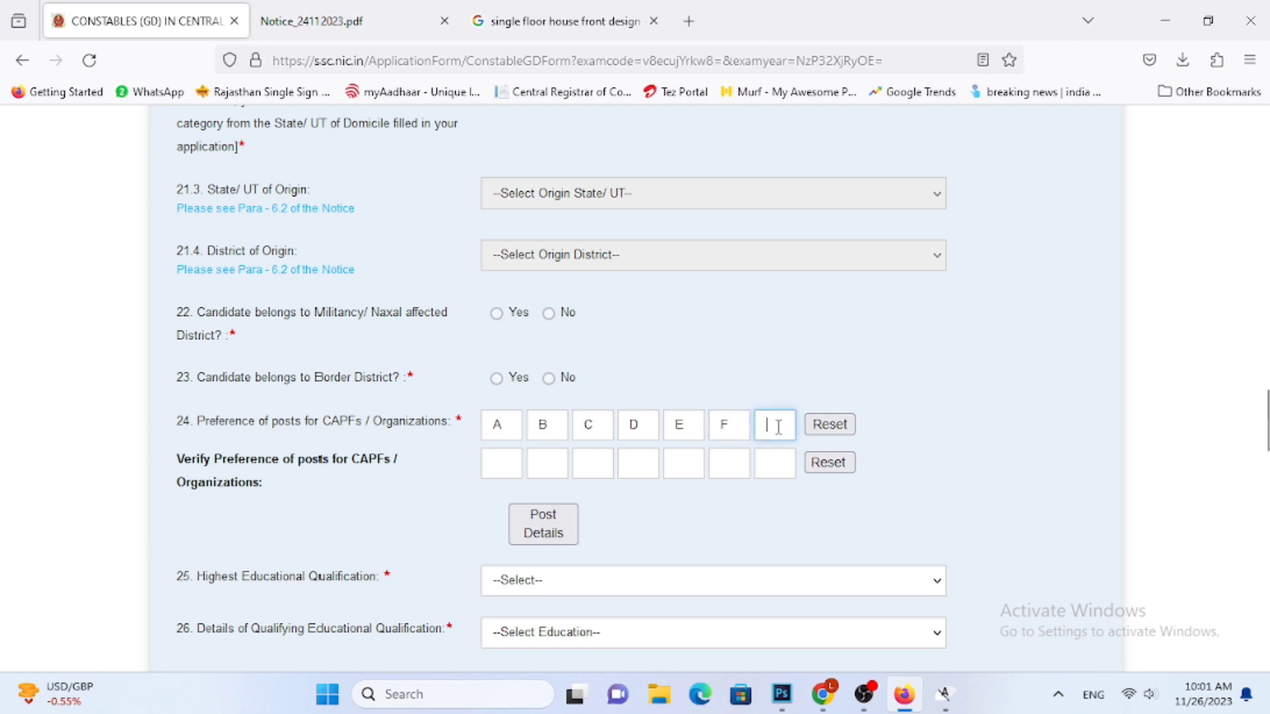
Repeat A, B, C, D, E, F, H in the post preference verification and recheck the codes in the Post Details list
{"action": "left_click", "coordinate": [497, 466]}
{"action": "type", "text": "A"}
{"action": "left_click", "coordinate": [548, 464]}
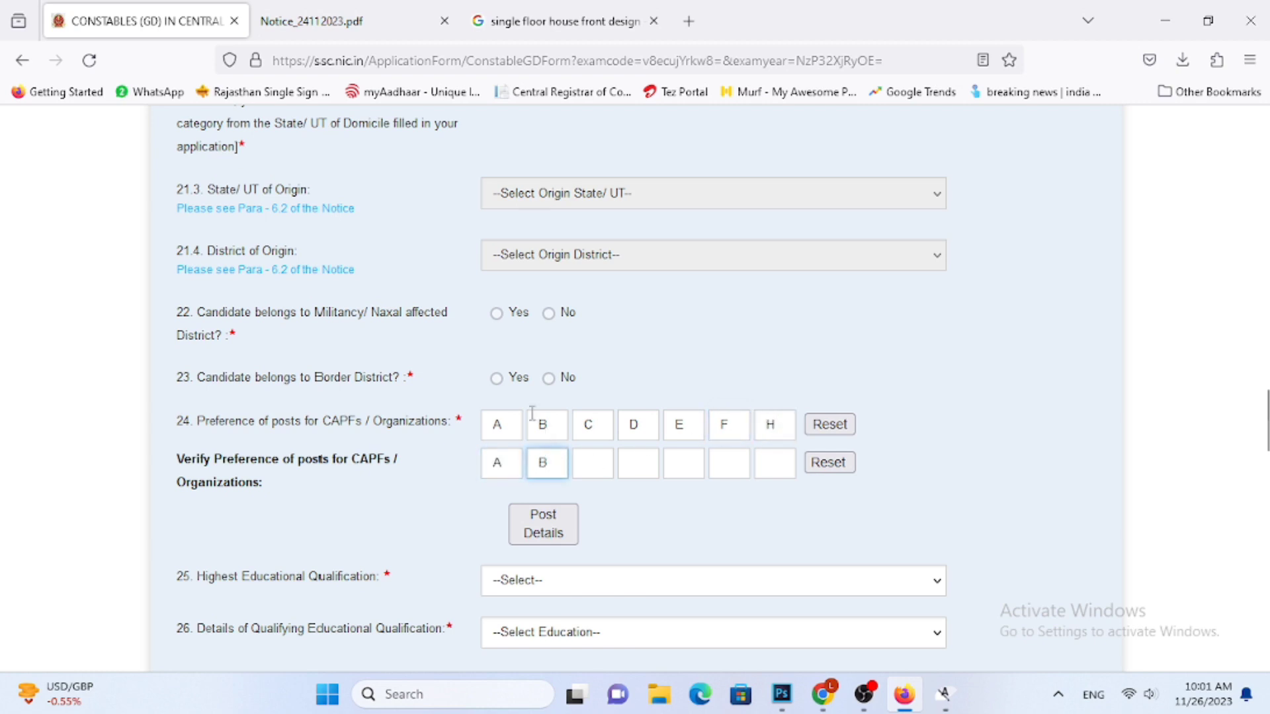
{"action": "left_click", "coordinate": [581, 466]}
{"action": "left_click", "coordinate": [640, 467]}
{"action": "left_click", "coordinate": [681, 464]}
{"action": "left_click", "coordinate": [738, 462]}
{"action": "left_click", "coordinate": [782, 462]}
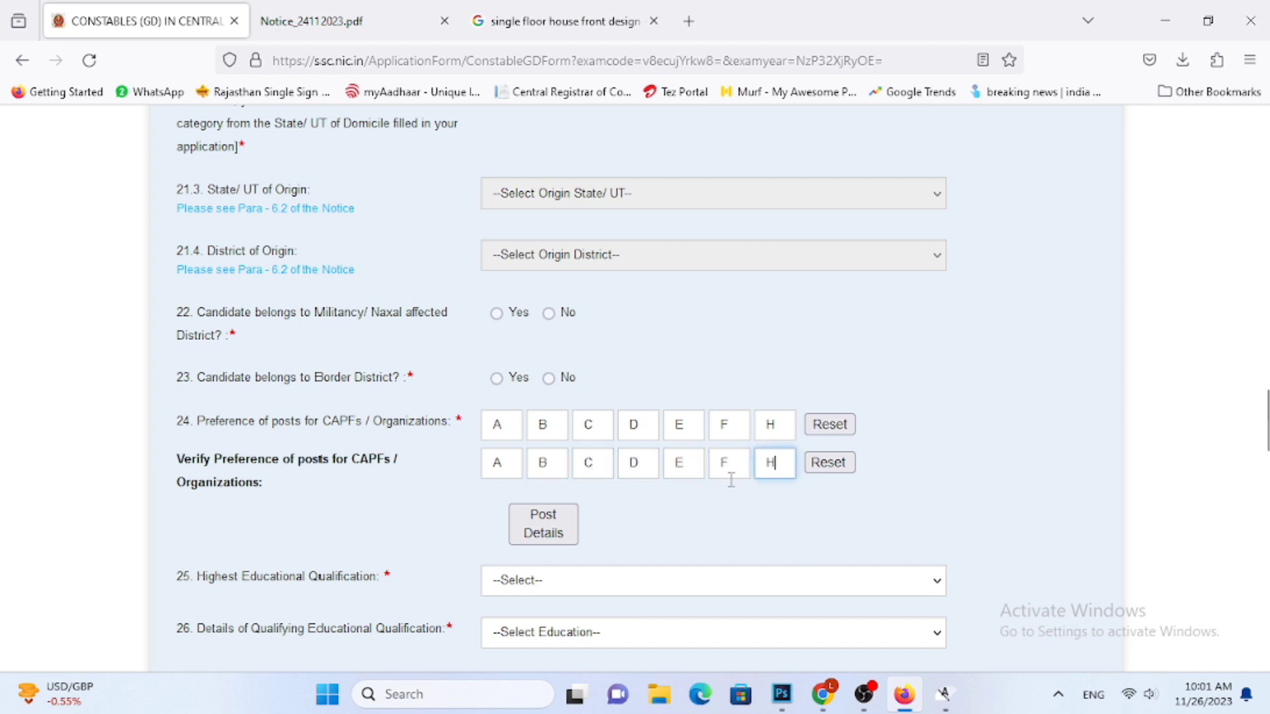
{"action": "left_click", "coordinate": [547, 522]}
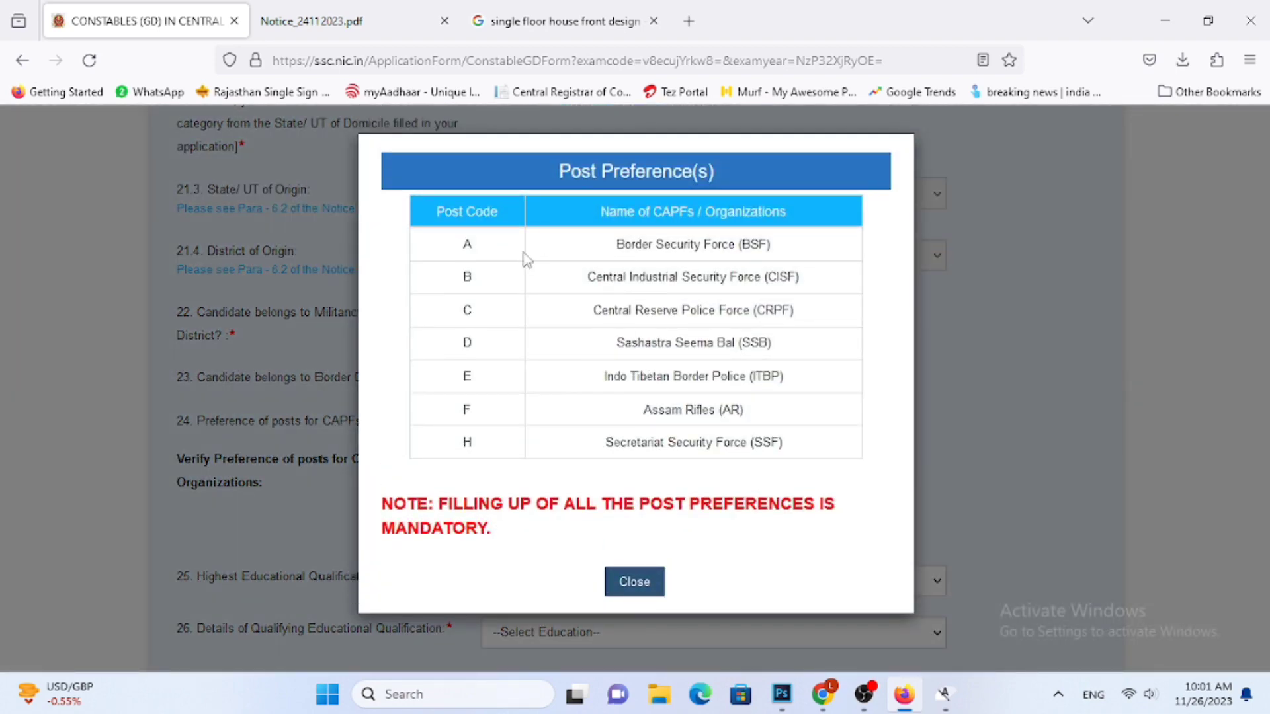
{"action": "left_click", "coordinate": [635, 582]}
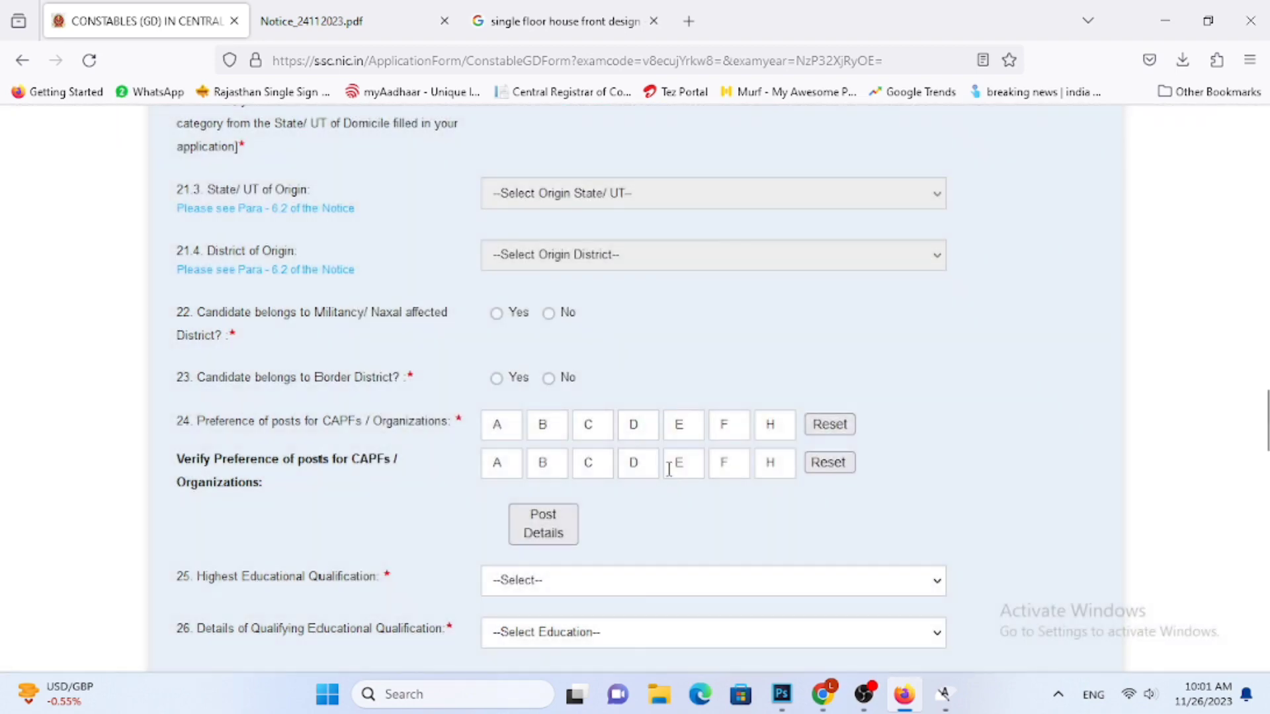
Switch the first examination centre preference to NER-Tejpur(5112) and back to NR-Udaipur(2409)
{"action": "scroll", "coordinate": [669, 467], "scroll_direction": "down", "scroll_amount": 2}
{"action": "scroll", "coordinate": [671, 462], "scroll_direction": "up", "scroll_amount": 6}
{"action": "scroll", "coordinate": [674, 439], "scroll_direction": "up", "scroll_amount": 4}
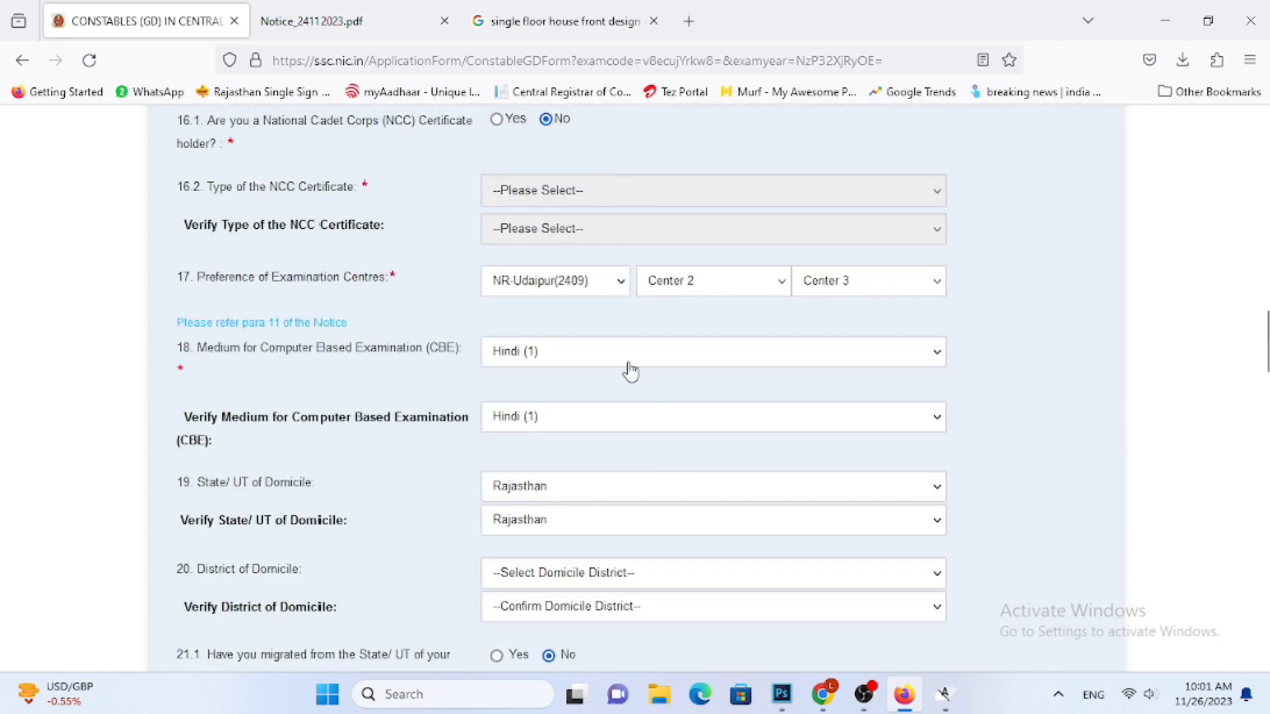
{"action": "left_click", "coordinate": [563, 281]}
{"action": "left_click", "coordinate": [560, 308]}
{"action": "left_click", "coordinate": [549, 280]}
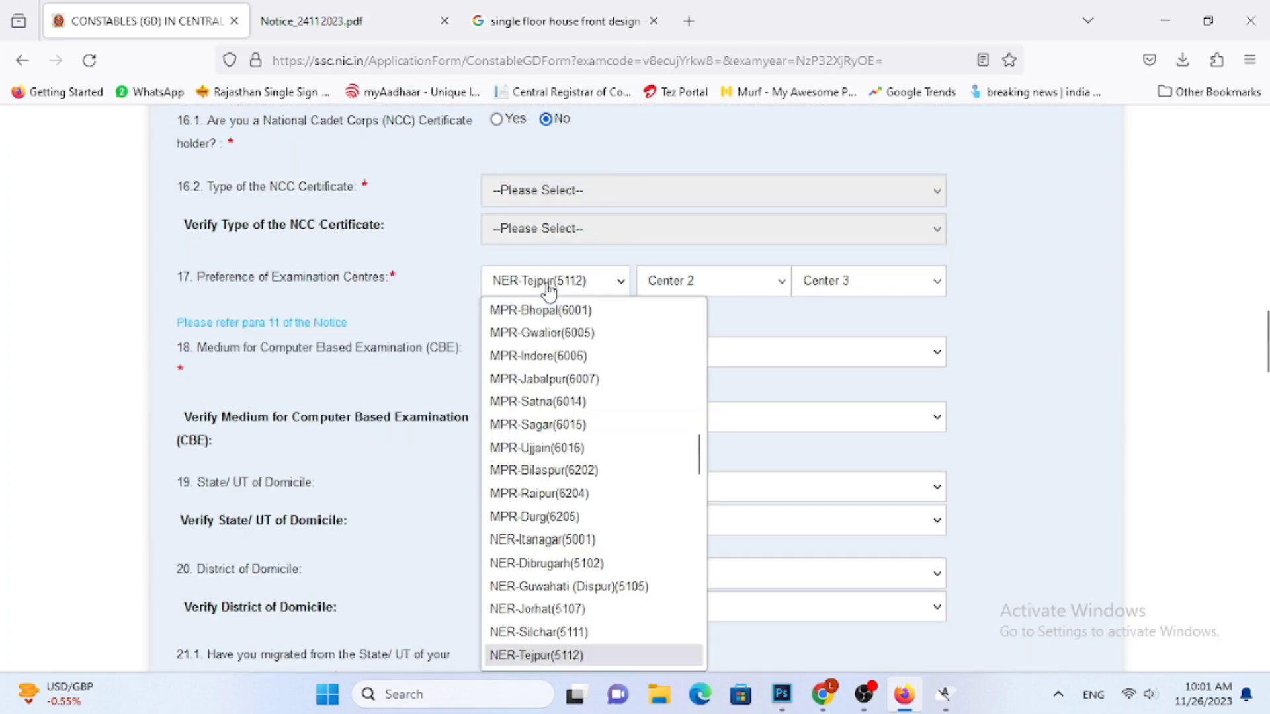
{"action": "scroll", "coordinate": [583, 537], "scroll_direction": "down", "scroll_amount": 8}
{"action": "scroll", "coordinate": [584, 537], "scroll_direction": "down", "scroll_amount": 2}
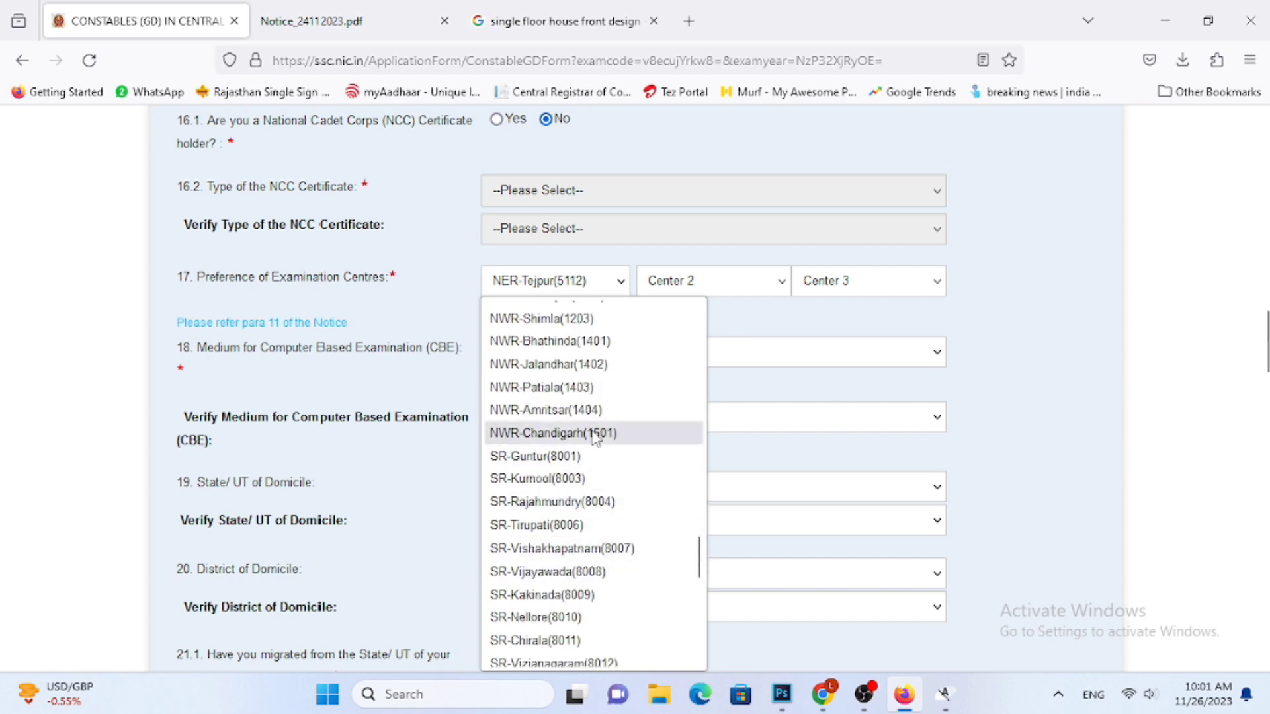
{"action": "scroll", "coordinate": [598, 430], "scroll_direction": "up", "scroll_amount": 2}
{"action": "scroll", "coordinate": [572, 310], "scroll_direction": "up", "scroll_amount": 1}
{"action": "left_click", "coordinate": [576, 334]}
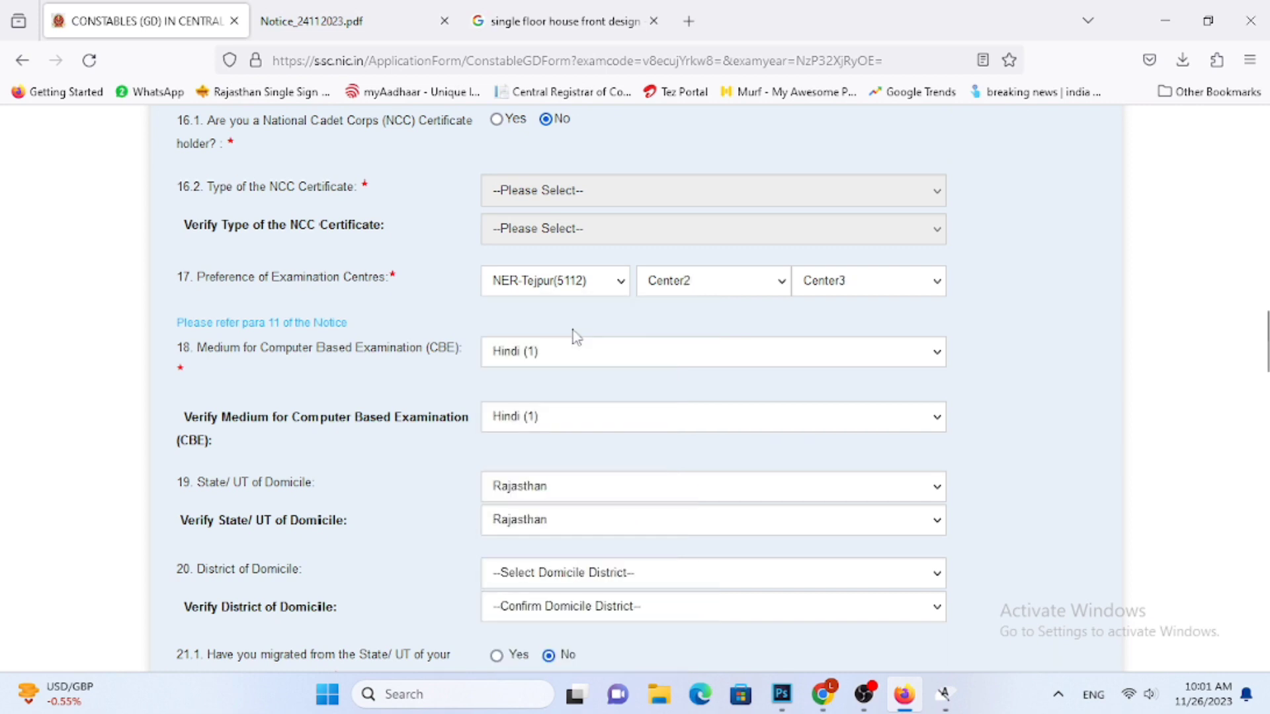
Check the centres offered for the second examination centre preference
{"action": "left_click", "coordinate": [717, 295]}
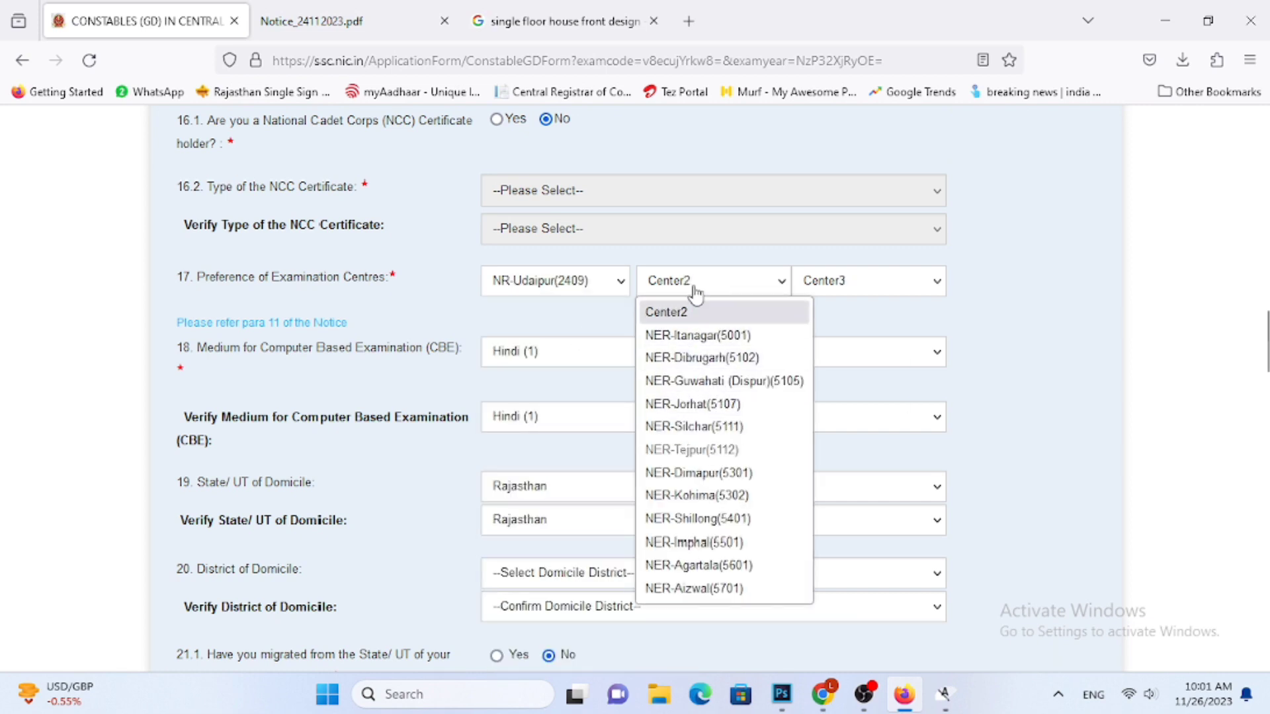
{"action": "left_click", "coordinate": [695, 287]}
{"action": "left_click", "coordinate": [662, 286]}
{"action": "left_click", "coordinate": [966, 284]}
{"action": "left_click", "coordinate": [653, 294]}
{"action": "left_click", "coordinate": [655, 295]}
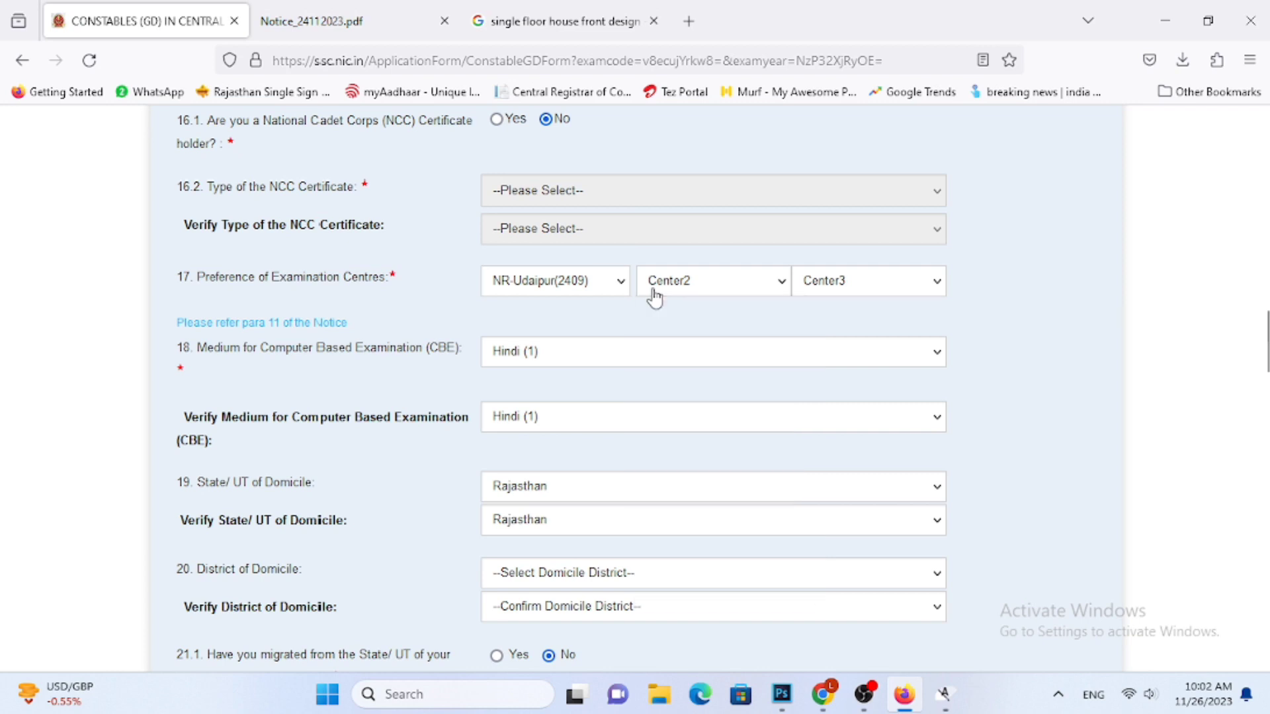
{"action": "left_click", "coordinate": [711, 280]}
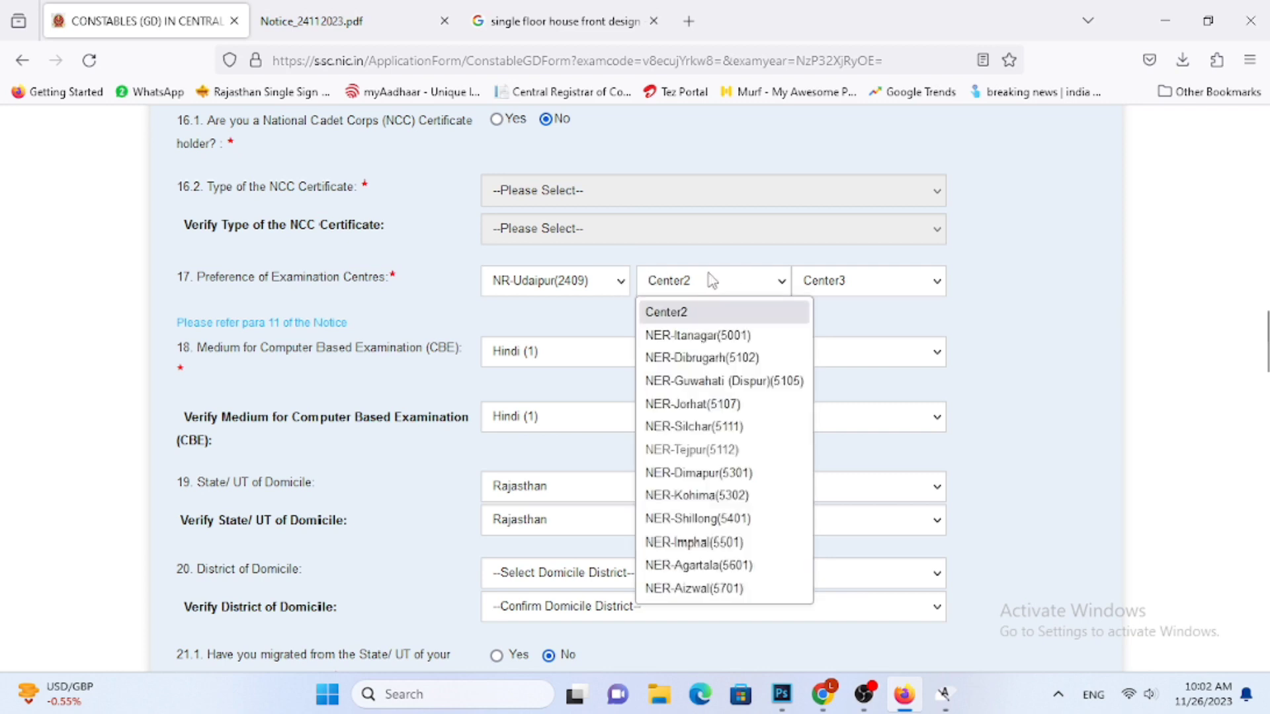
{"action": "left_click", "coordinate": [713, 283]}
Reset the first examination centre preference to its blank entry and choose NR-Udaipur(2409) again
{"action": "left_click", "coordinate": [604, 287]}
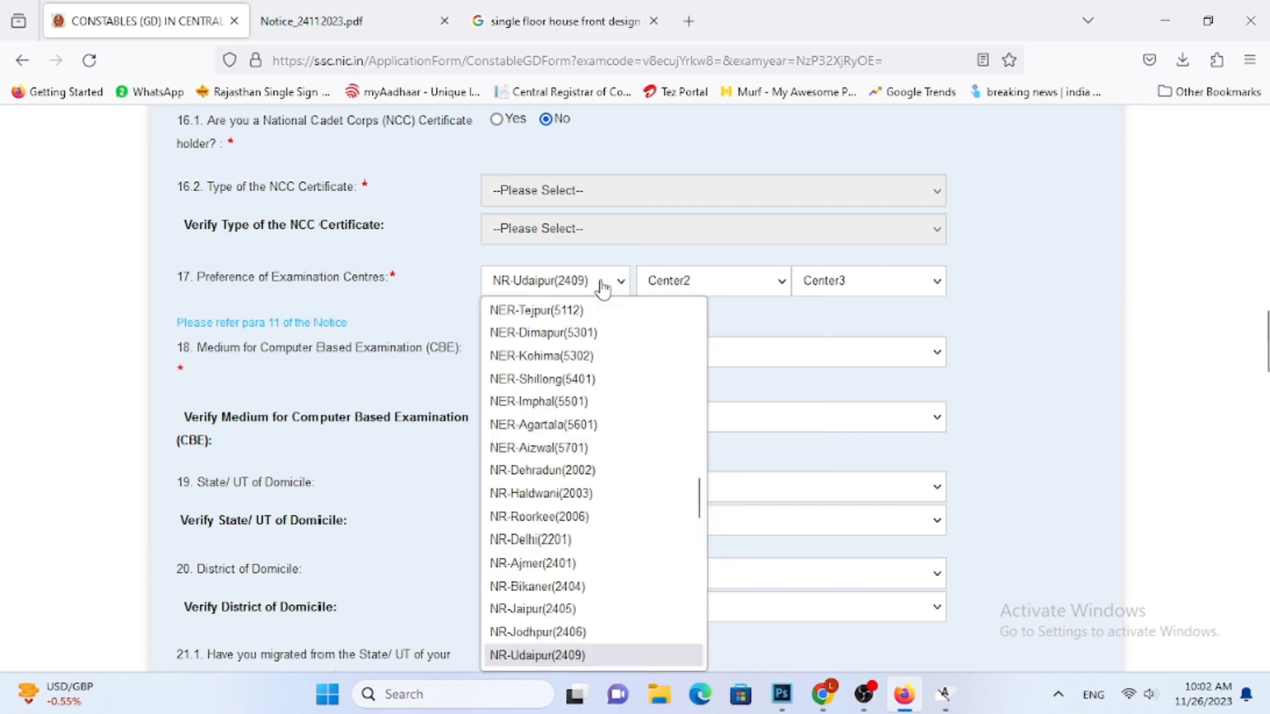
{"action": "scroll", "coordinate": [601, 310], "scroll_direction": "up", "scroll_amount": 15}
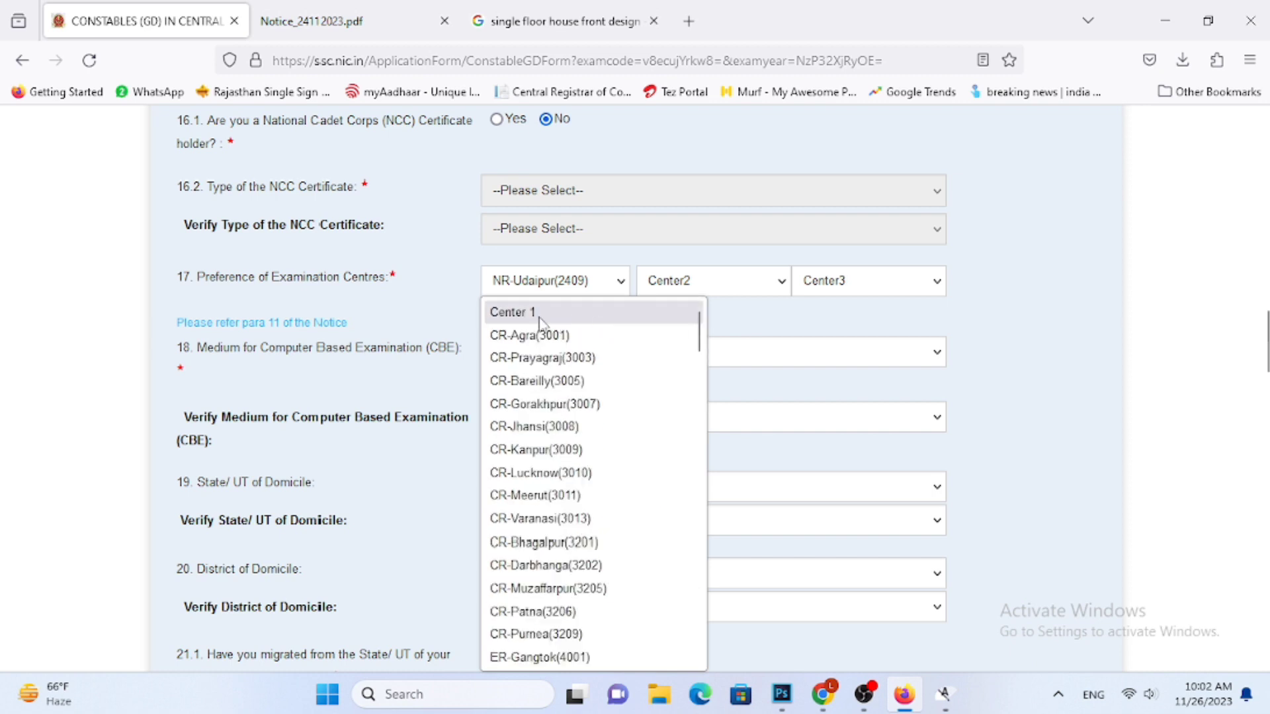
{"action": "left_click", "coordinate": [549, 306]}
{"action": "left_click", "coordinate": [549, 302]}
{"action": "scroll", "coordinate": [561, 595], "scroll_direction": "down", "scroll_amount": 20}
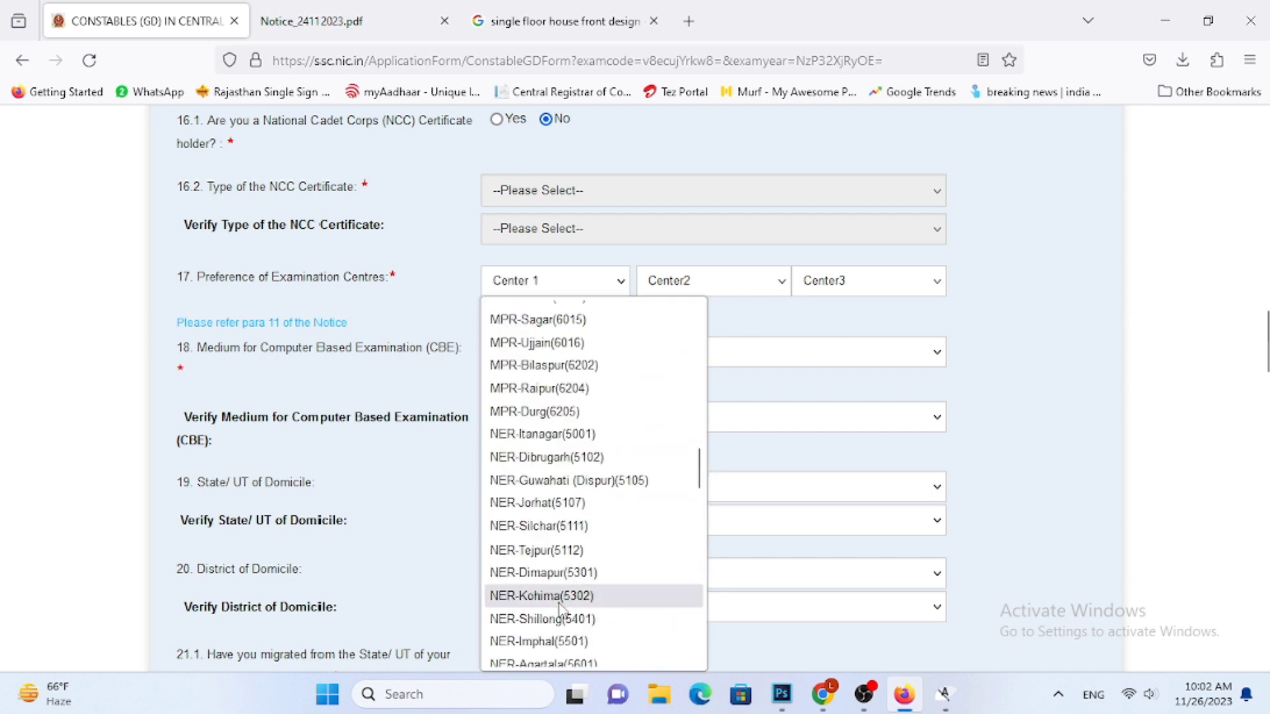
{"action": "scroll", "coordinate": [569, 612], "scroll_direction": "down", "scroll_amount": 2}
{"action": "left_click", "coordinate": [567, 621]}
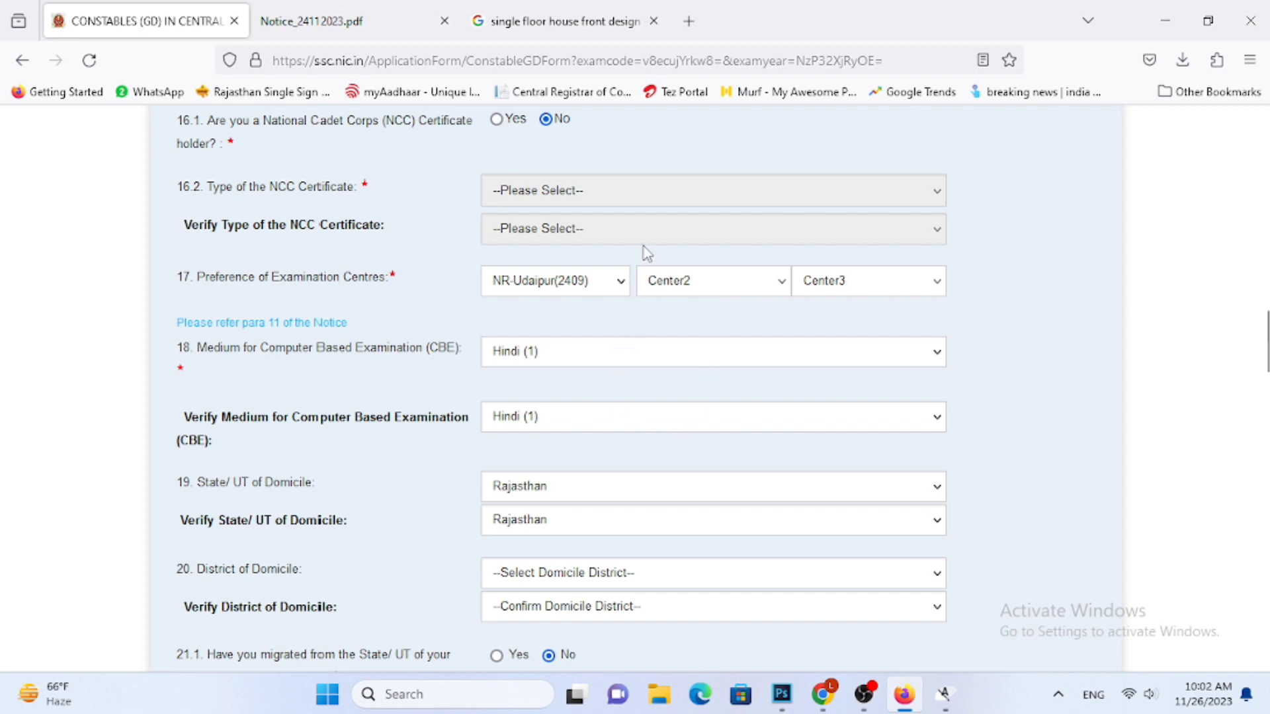
Choose NR-Jaipur(2405) as the second and NR-Jodhpur(2406) as the third examination centre preference
{"action": "left_click", "coordinate": [703, 287]}
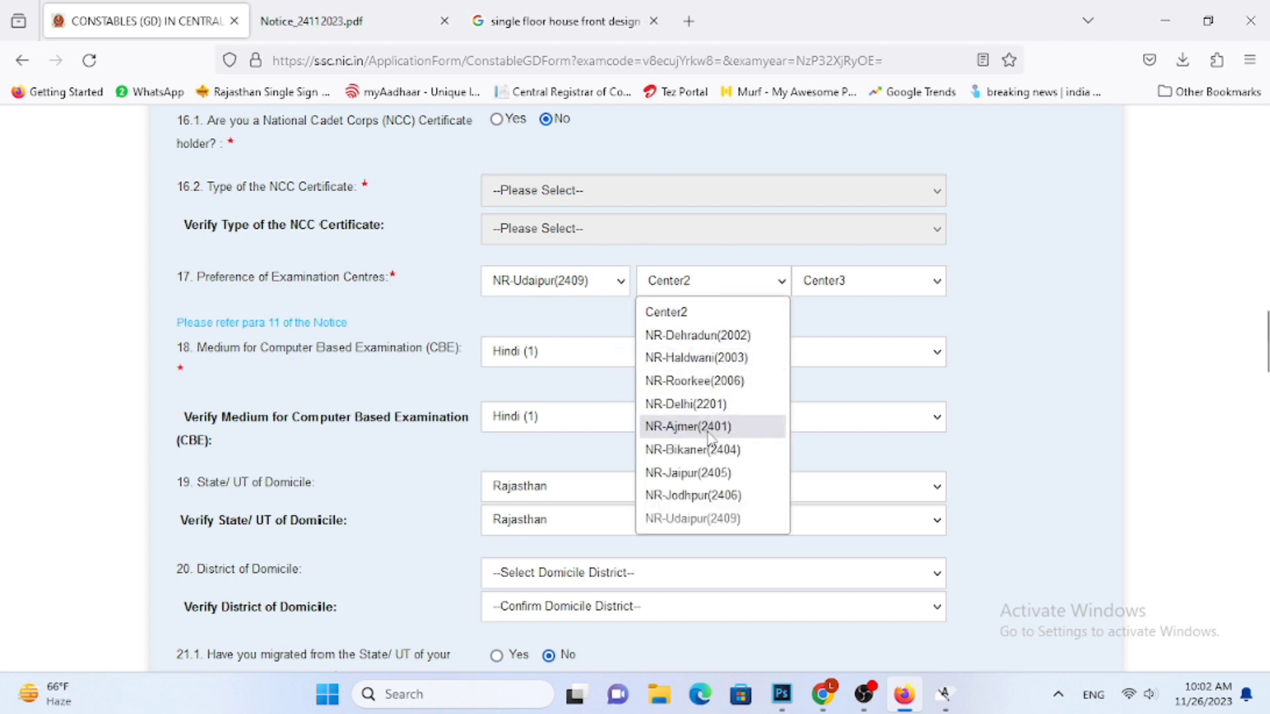
{"action": "left_click", "coordinate": [709, 473]}
{"action": "left_click", "coordinate": [827, 285]}
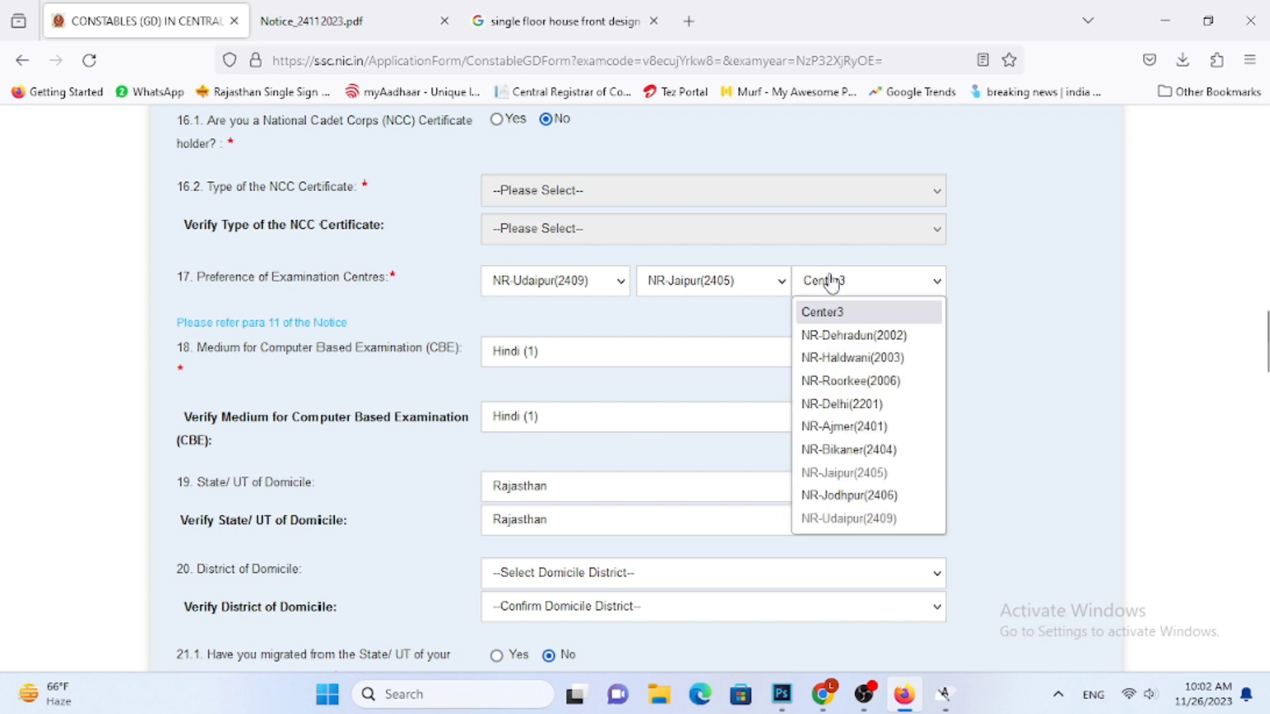
{"action": "left_click", "coordinate": [862, 496]}
Set the District of Domicile to Rajsamand
{"action": "scroll", "coordinate": [739, 430], "scroll_direction": "down", "scroll_amount": 3}
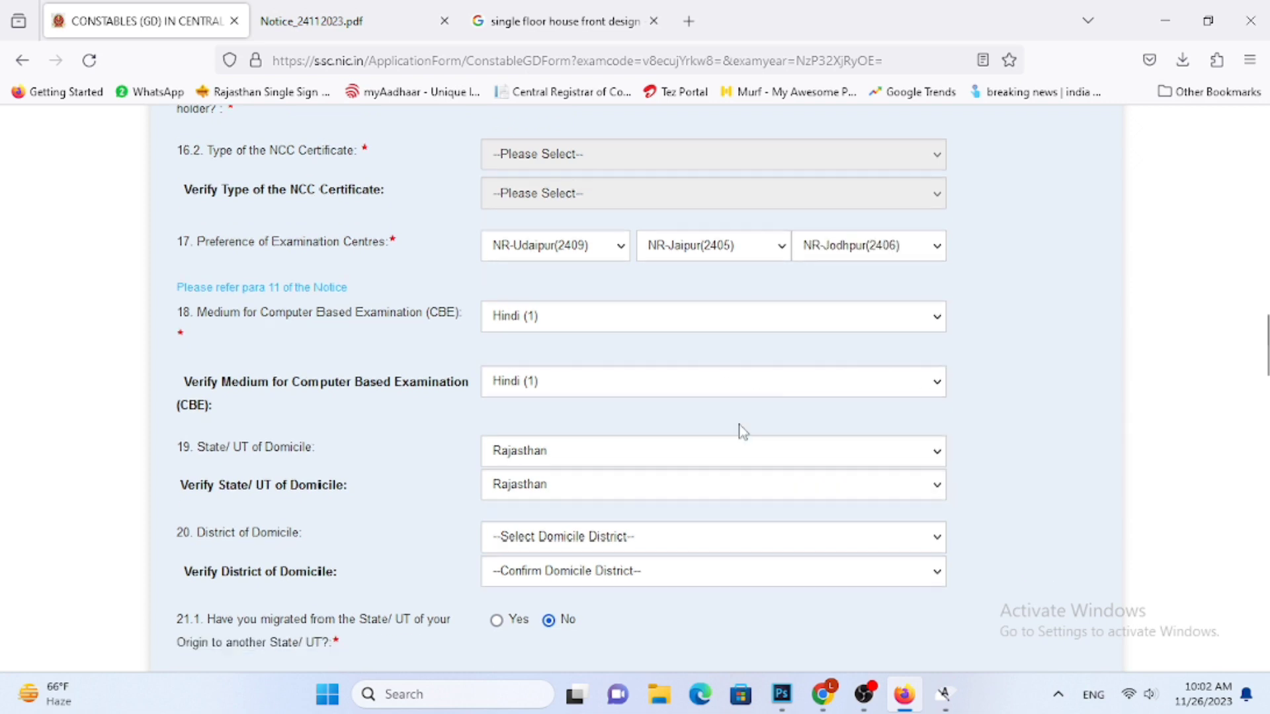
{"action": "left_click", "coordinate": [664, 384]}
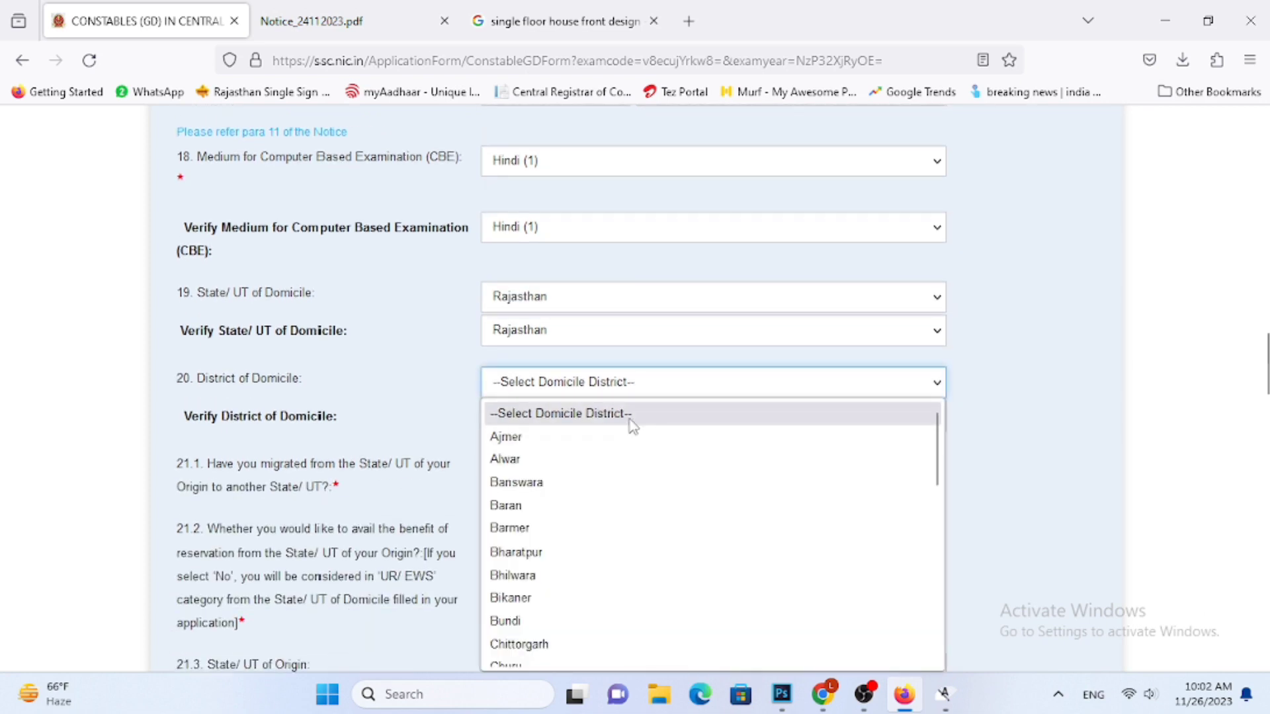
{"action": "key", "text": "r"}
{"action": "left_click", "coordinate": [524, 656]}
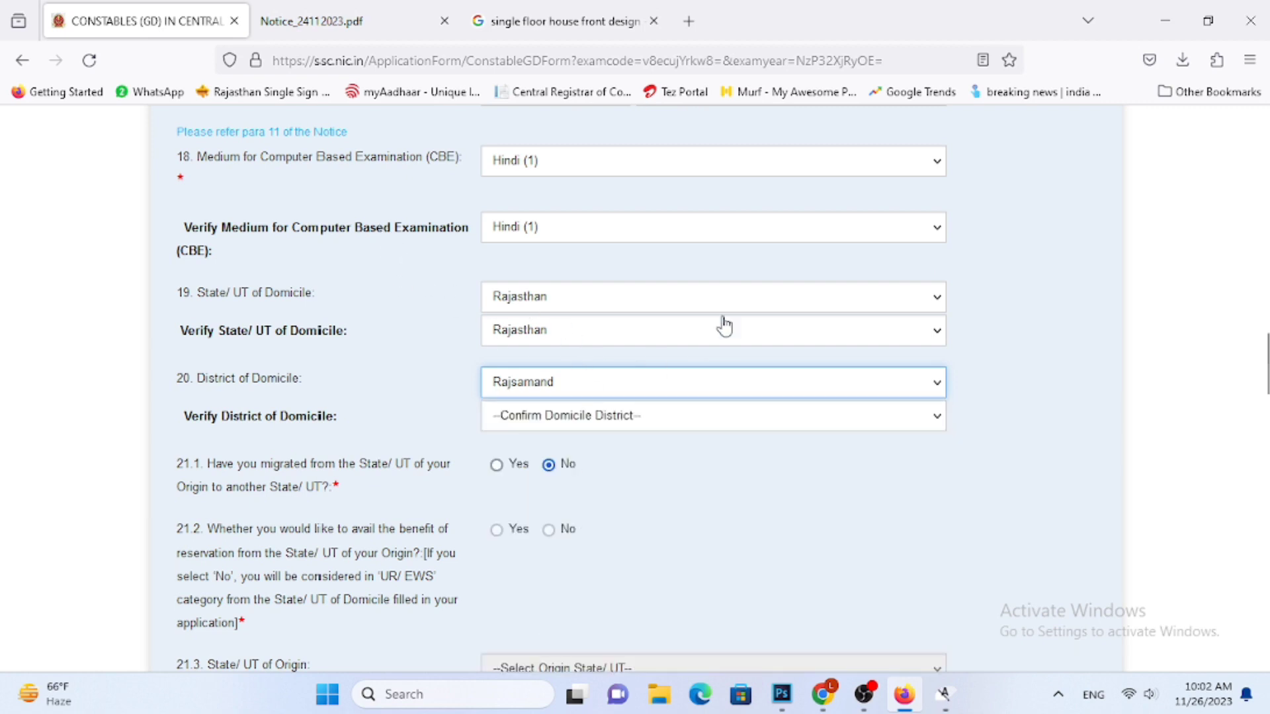
Try to pick the matching district in the verification of the District of Domicile
{"action": "left_click", "coordinate": [645, 427]}
{"action": "left_click", "coordinate": [668, 443]}
{"action": "scroll", "coordinate": [674, 446], "scroll_direction": "down", "scroll_amount": 3}
{"action": "scroll", "coordinate": [619, 245], "scroll_direction": "up", "scroll_amount": 1}
{"action": "left_click", "coordinate": [609, 334]}
Try reselecting the verification of the State/UT of Domicile and reopening the domicile district choices
{"action": "left_click", "coordinate": [574, 243]}
{"action": "left_click", "coordinate": [571, 243]}
{"action": "left_click", "coordinate": [542, 267]}
{"action": "left_click", "coordinate": [559, 240]}
{"action": "key", "text": "r"}
{"action": "key", "text": "Return"}
{"action": "left_click", "coordinate": [597, 324]}
{"action": "left_click", "coordinate": [598, 322]}
{"action": "left_click", "coordinate": [582, 289]}
{"action": "left_click", "coordinate": [582, 289]}
{"action": "left_click", "coordinate": [582, 289]}
Reset the State/UT of Domicile and its verification to their blank entries
{"action": "left_click", "coordinate": [617, 192]}
{"action": "scroll", "coordinate": [638, 252], "scroll_direction": "up", "scroll_amount": 5}
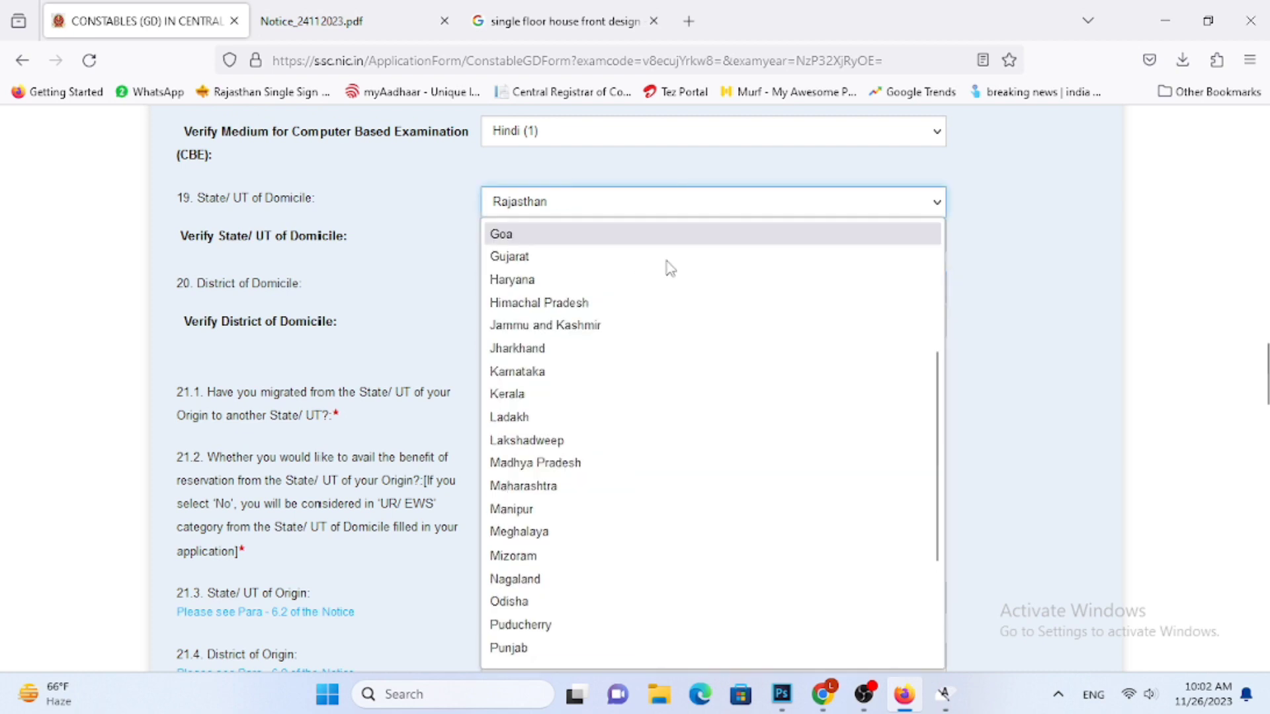
{"action": "left_click", "coordinate": [600, 232]}
{"action": "left_click", "coordinate": [600, 236]}
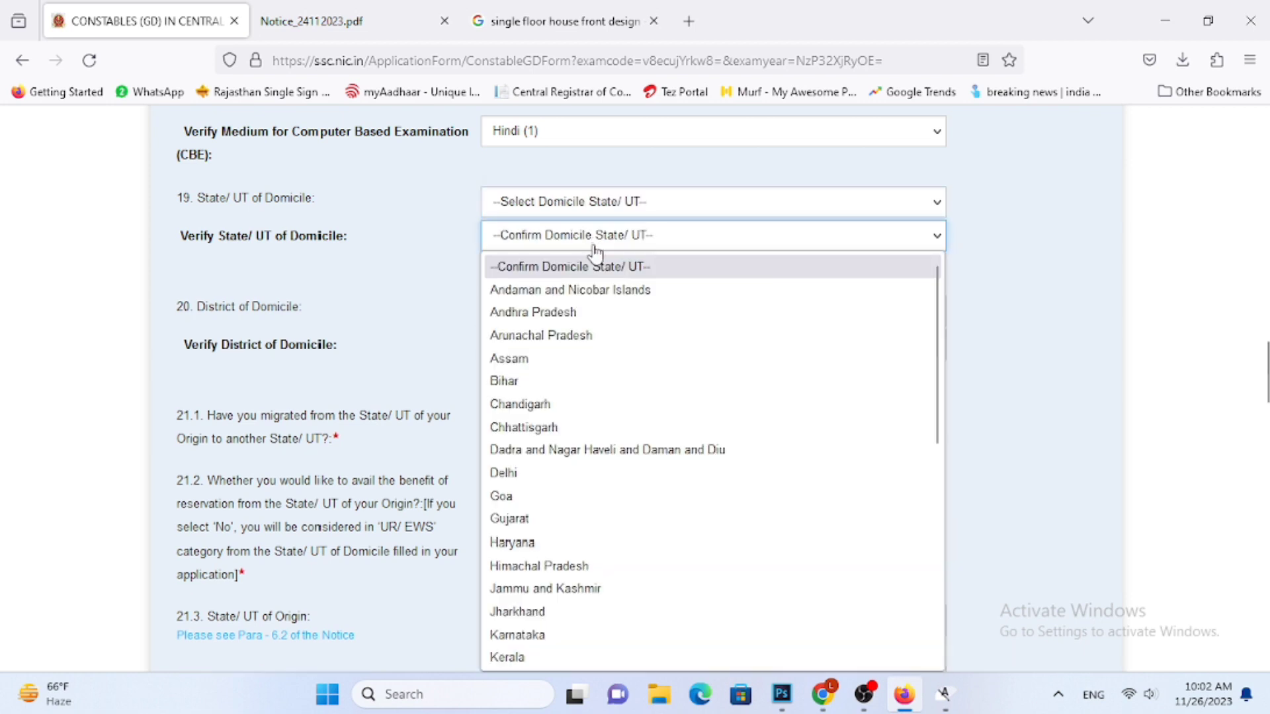
{"action": "left_click", "coordinate": [623, 265]}
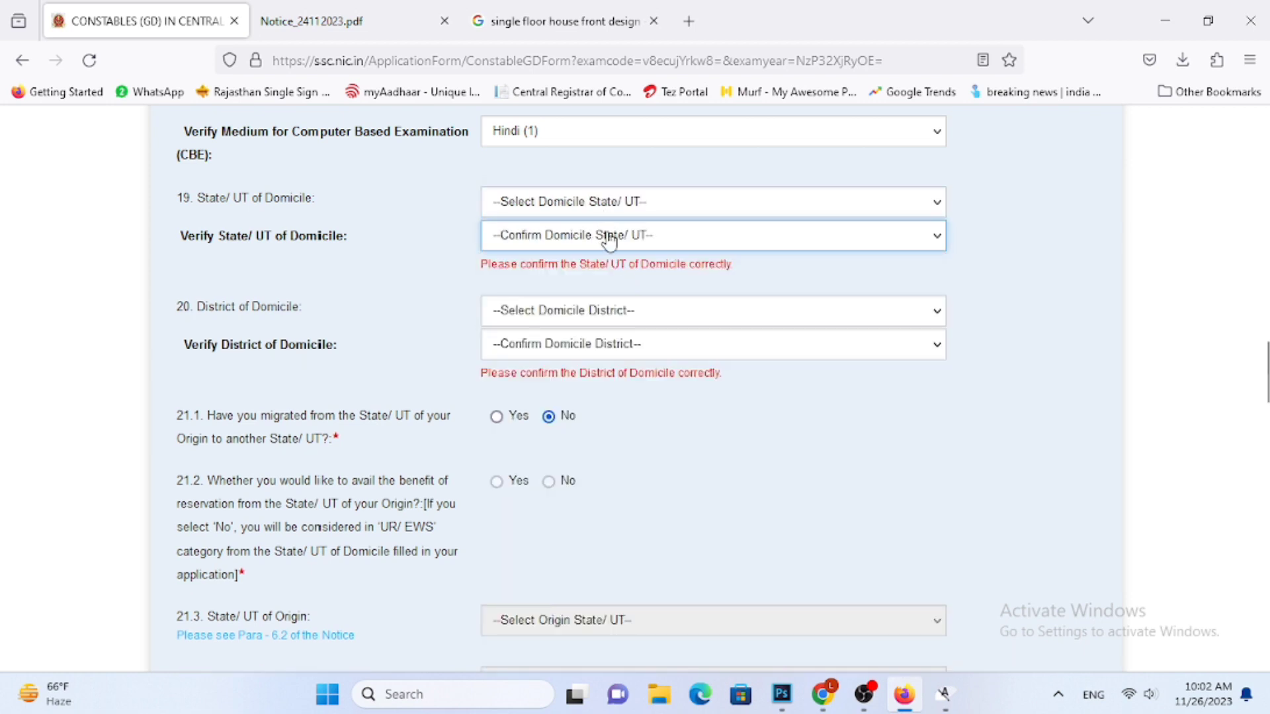
Set both the State/UT of Domicile and its verification to Rajasthan
{"action": "left_click", "coordinate": [612, 242]}
{"action": "left_click", "coordinate": [658, 215]}
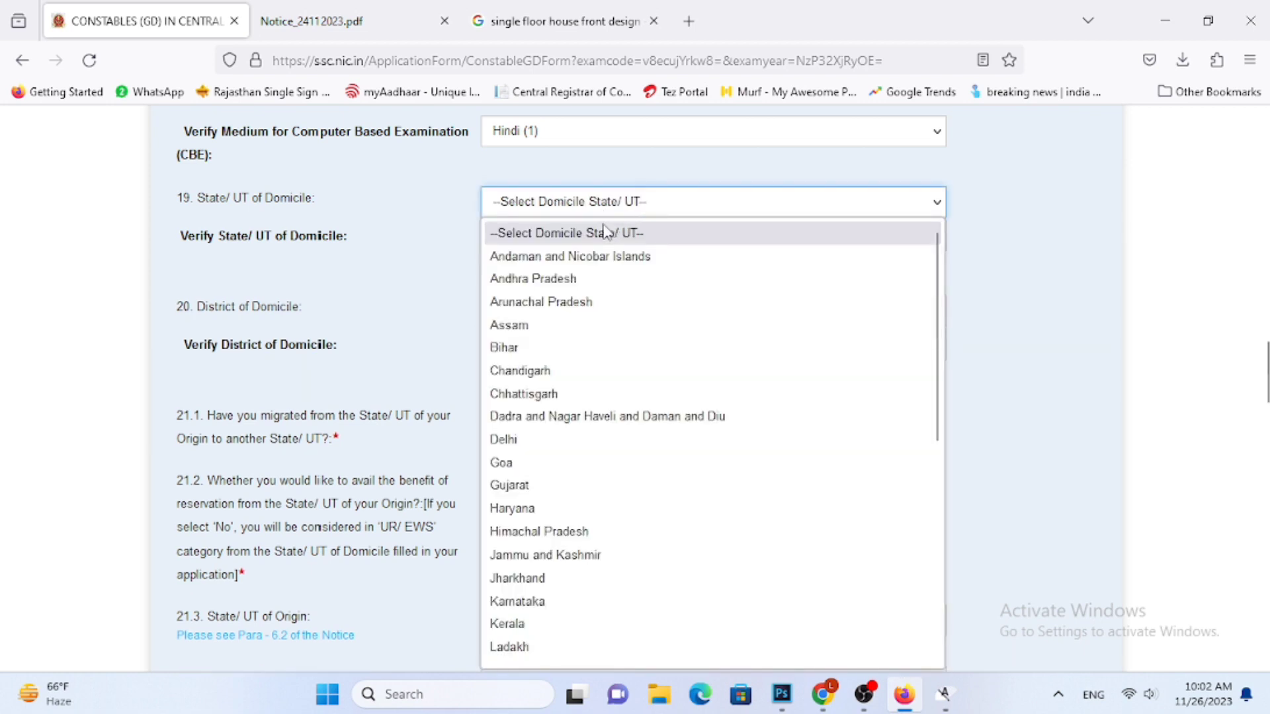
{"action": "key", "text": "r"}
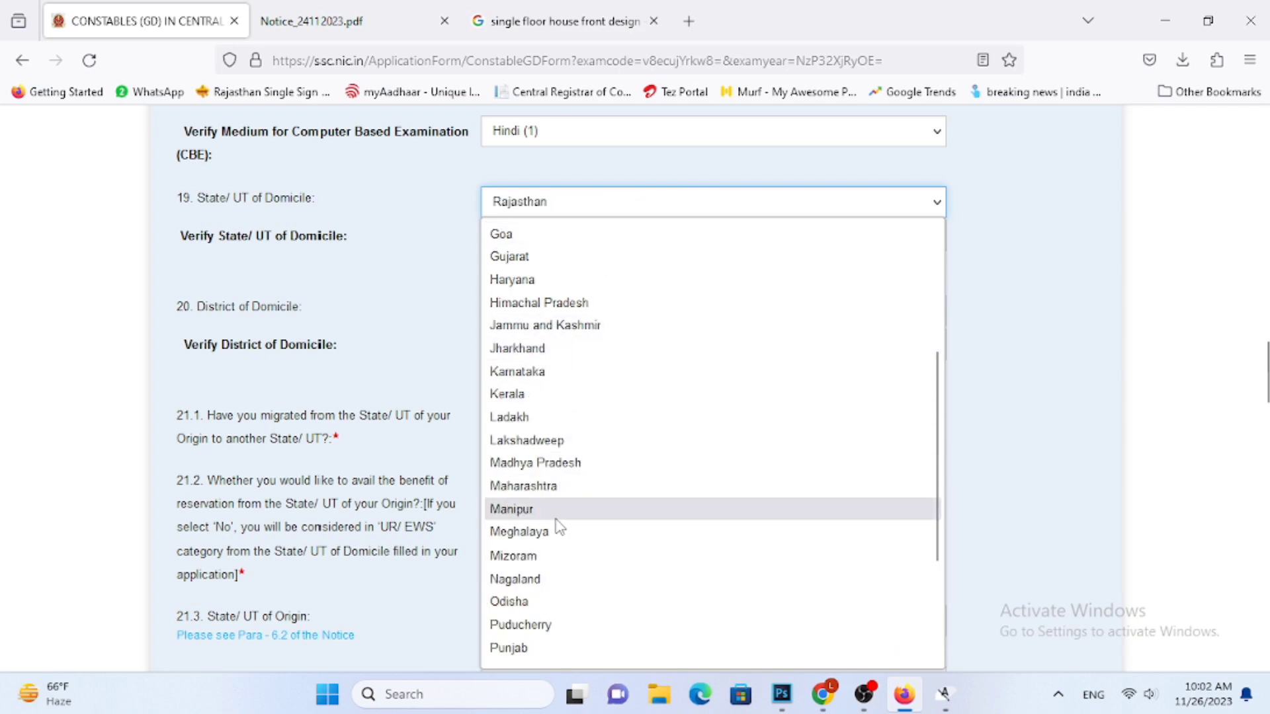
{"action": "scroll", "coordinate": [540, 557], "scroll_direction": "down", "scroll_amount": 3}
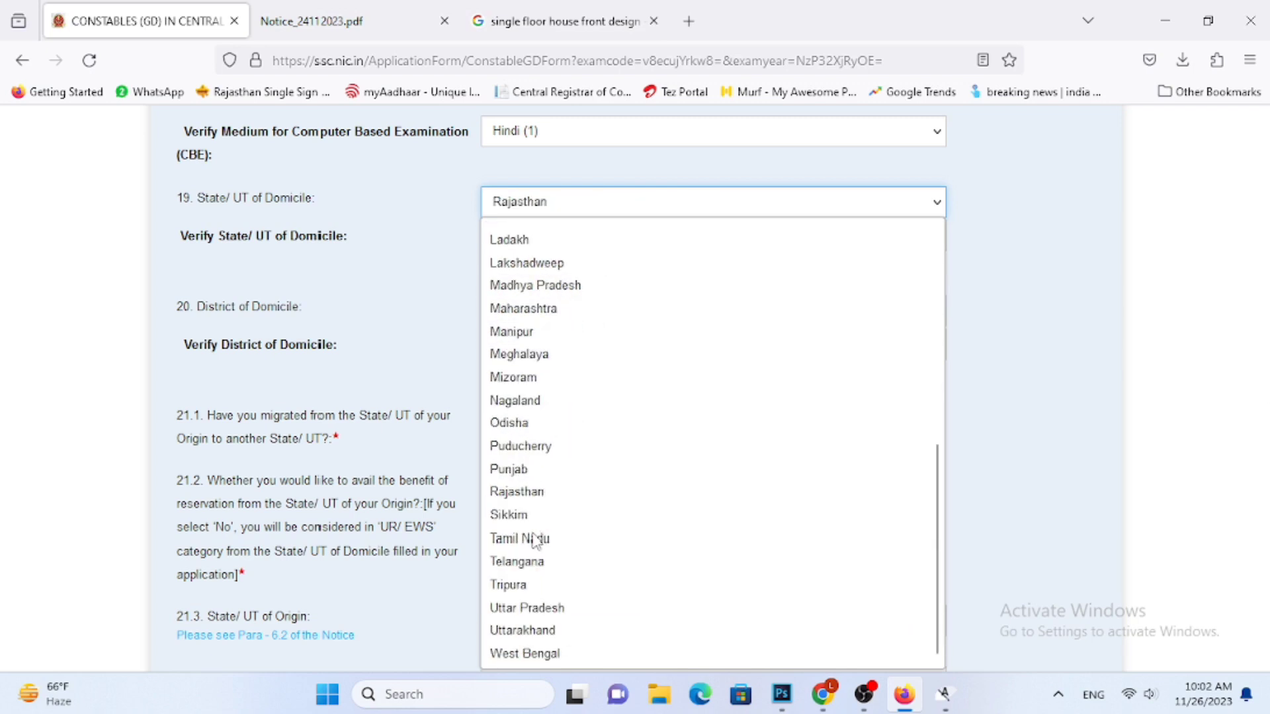
{"action": "left_click", "coordinate": [544, 494]}
{"action": "left_click", "coordinate": [616, 244]}
{"action": "key", "text": "r"}
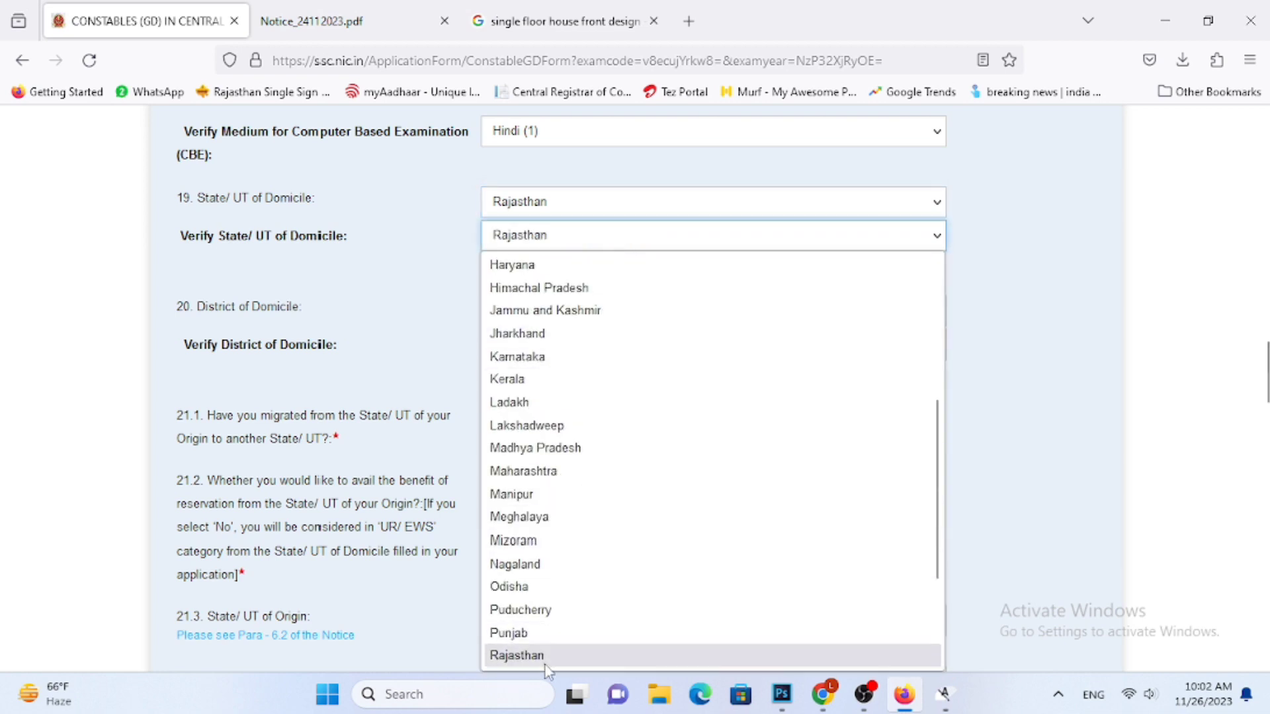
{"action": "left_click", "coordinate": [552, 657]}
Reselect Rajsamand as the District of Domicile
{"action": "left_click", "coordinate": [660, 288]}
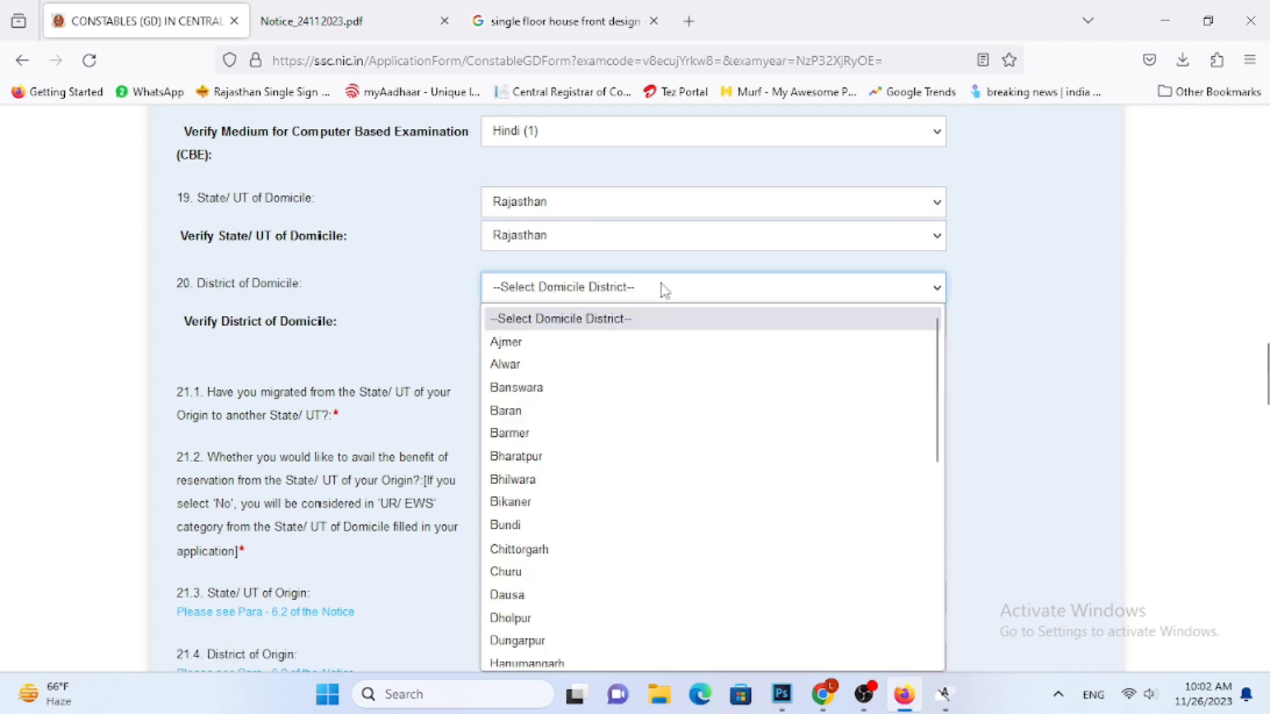
{"action": "key", "text": "r"}
{"action": "left_click", "coordinate": [660, 288]}
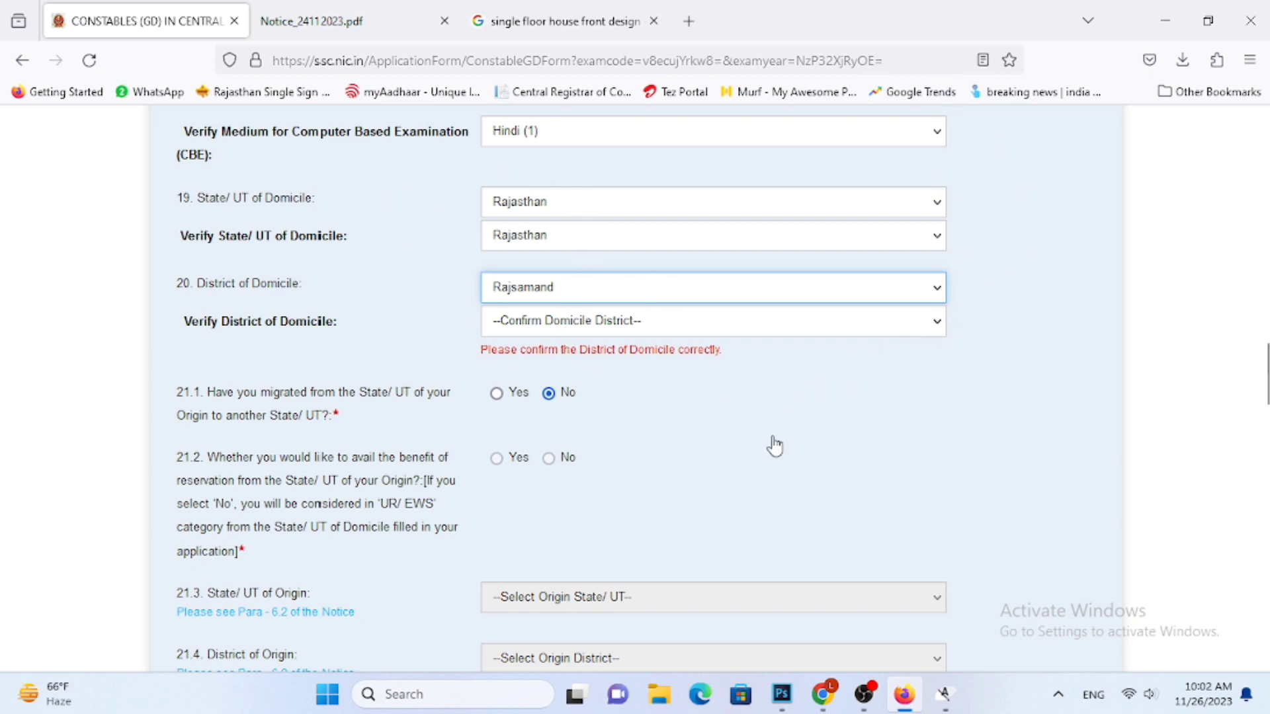
Set the Highest Educational Qualification to Intermediate/ Higher Secondary/ 10+2(2) and the qualifying education to 10th Standard
{"action": "scroll", "coordinate": [767, 430], "scroll_direction": "down", "scroll_amount": 10}
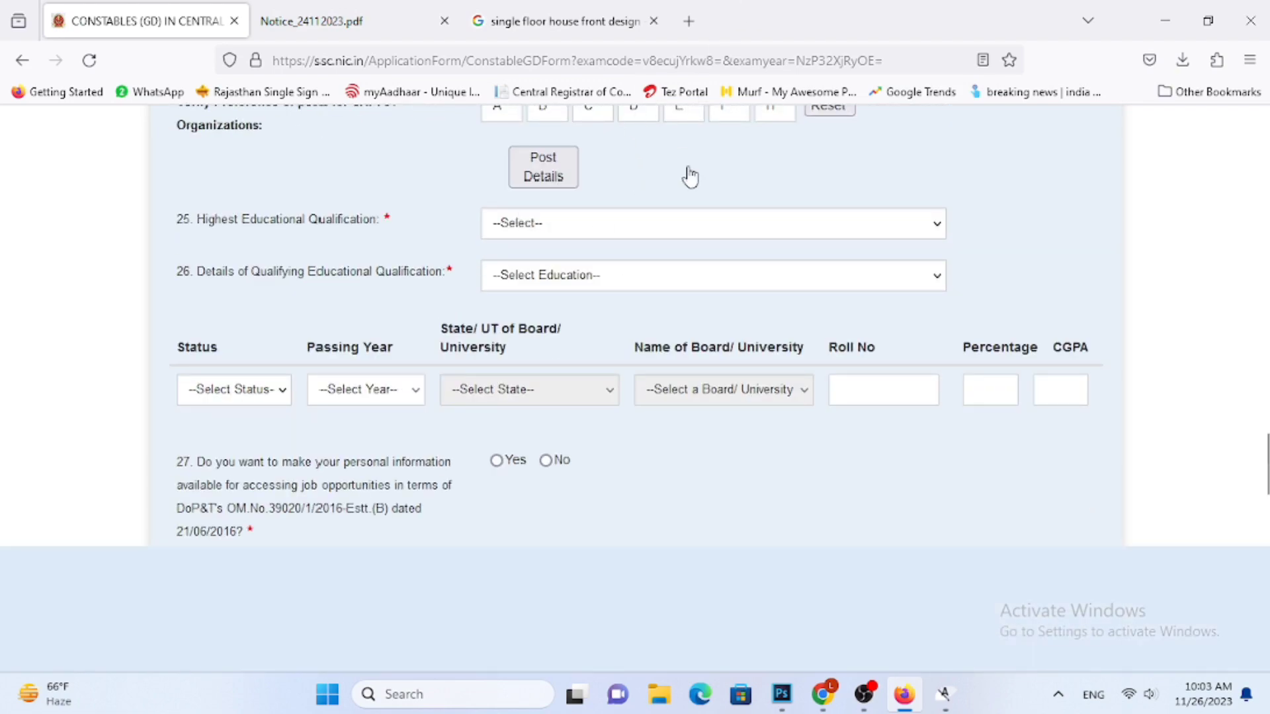
{"action": "scroll", "coordinate": [740, 207], "scroll_direction": "up", "scroll_amount": 3}
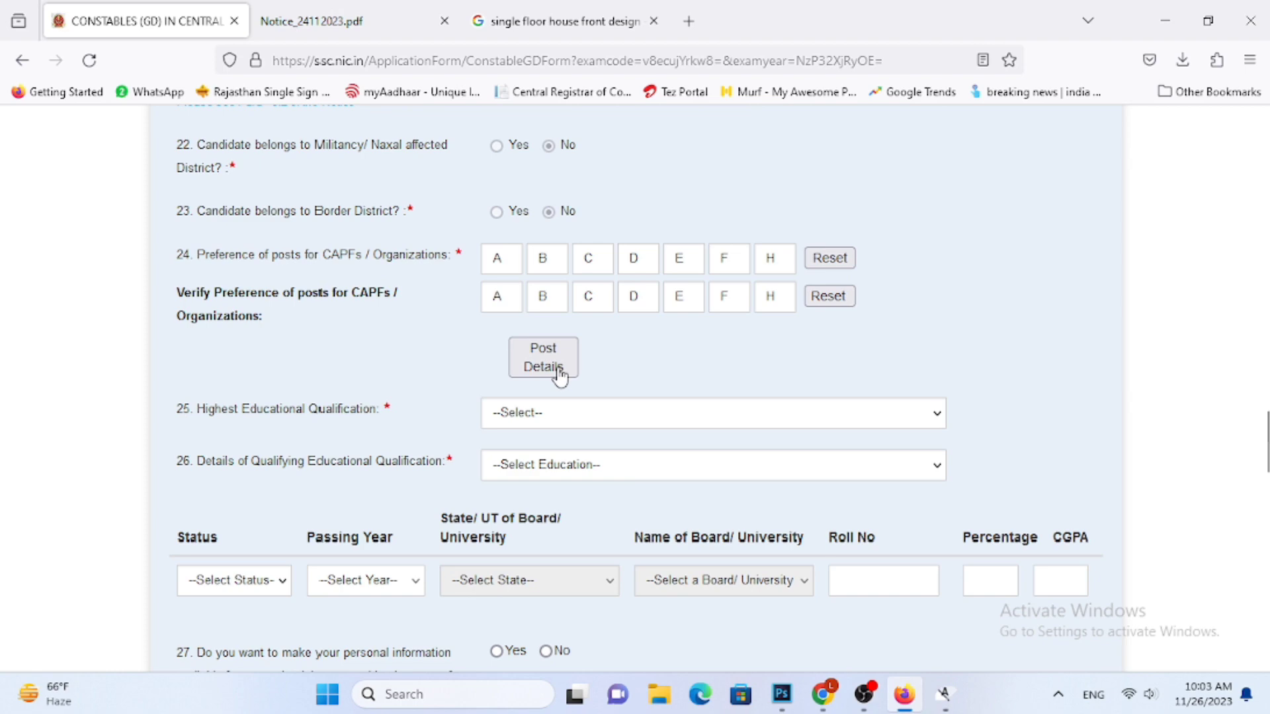
{"action": "scroll", "coordinate": [884, 462], "scroll_direction": "up", "scroll_amount": 10}
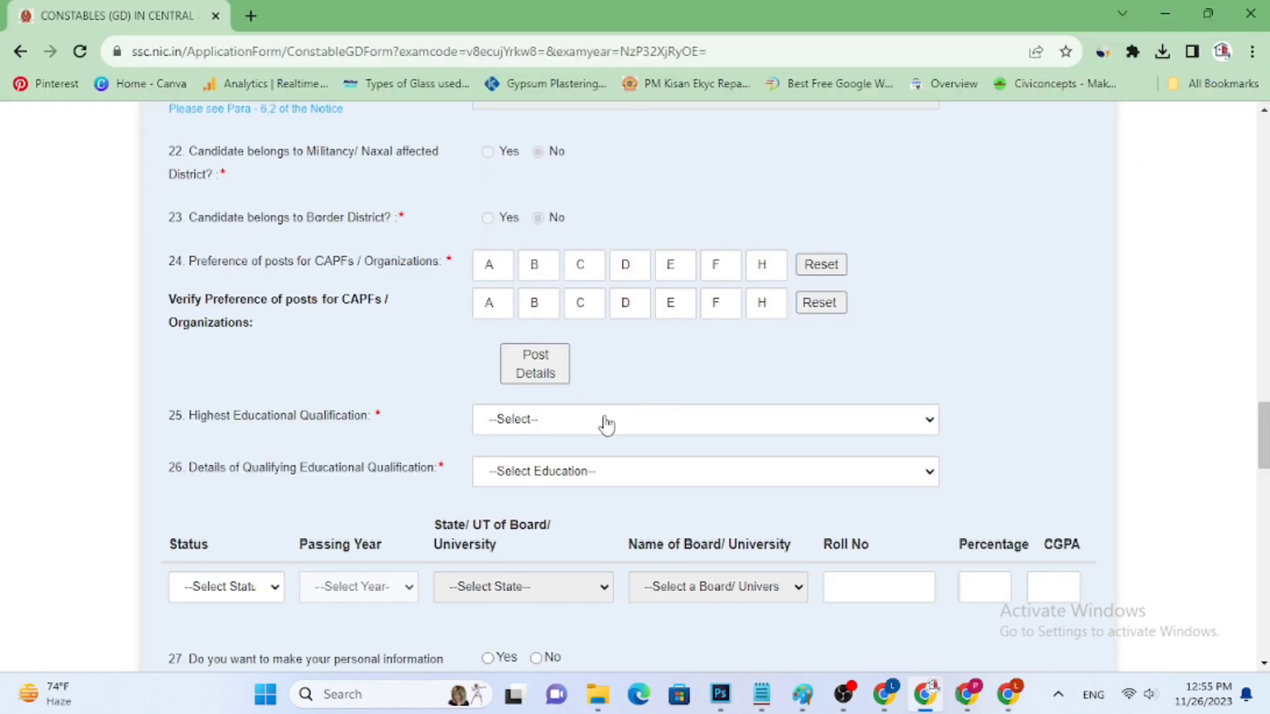
{"action": "left_click", "coordinate": [606, 424]}
{"action": "scroll", "coordinate": [615, 370], "scroll_direction": "down", "scroll_amount": 5}
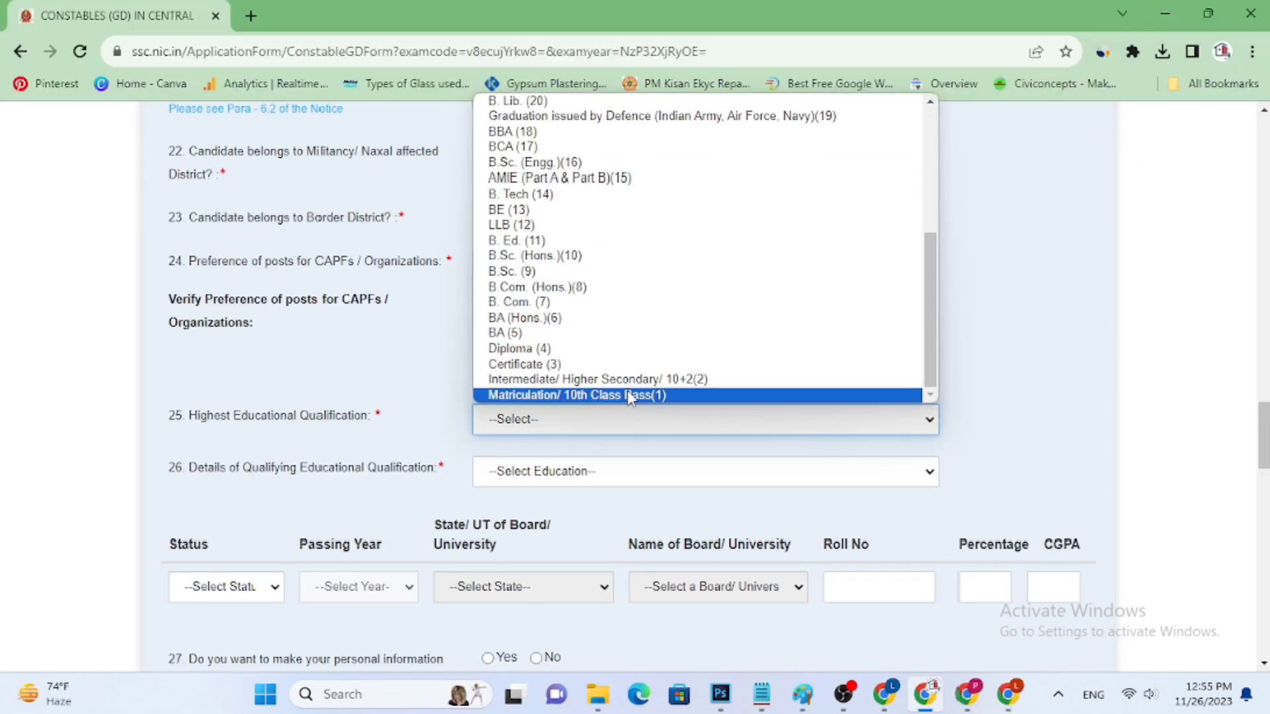
{"action": "left_click", "coordinate": [668, 381]}
{"action": "left_click", "coordinate": [615, 466]}
{"action": "left_click", "coordinate": [579, 513]}
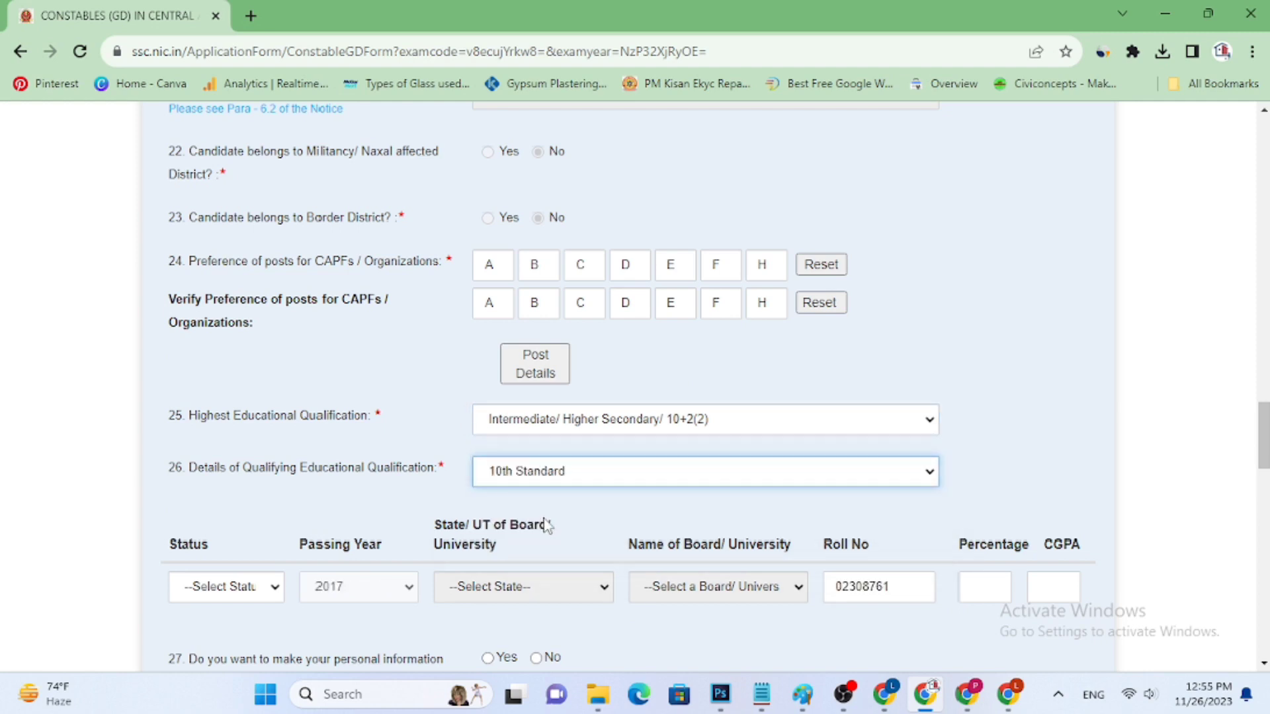
Set the 10th Standard status to Passed and enter a percentage of 78.50
{"action": "left_click", "coordinate": [283, 587]}
{"action": "left_click", "coordinate": [227, 630]}
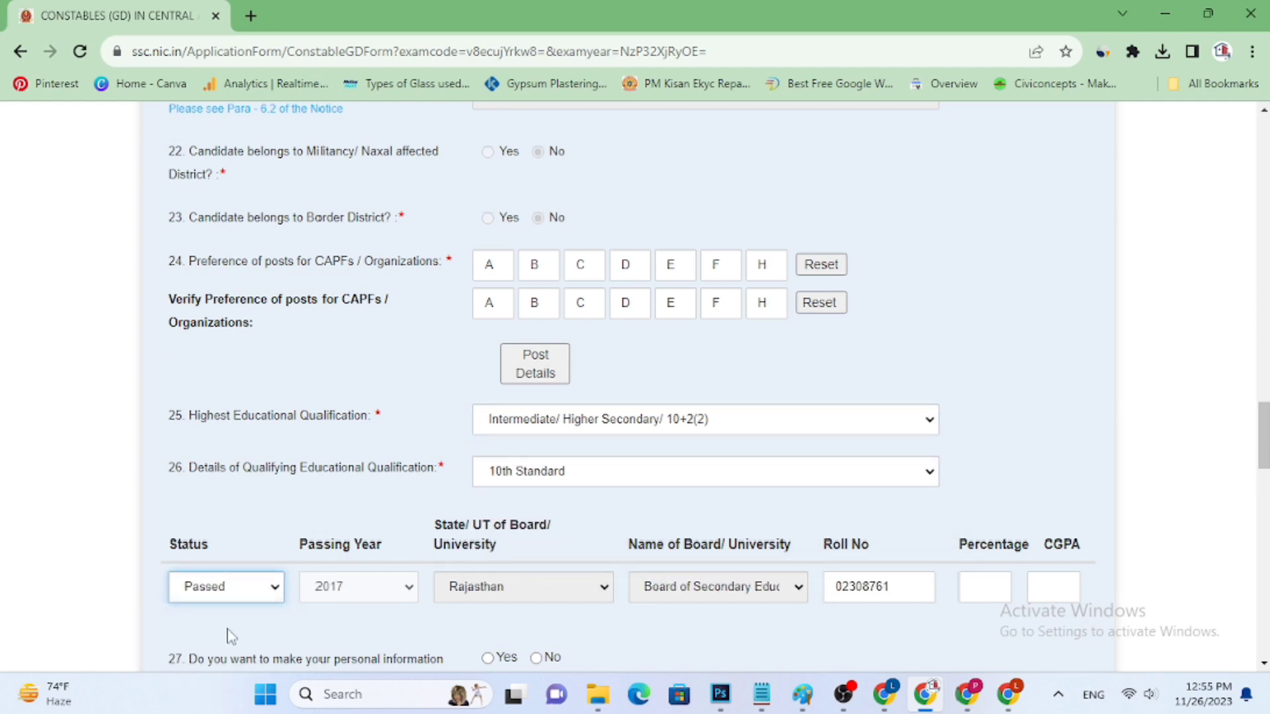
{"action": "scroll", "coordinate": [397, 582], "scroll_direction": "down", "scroll_amount": 1}
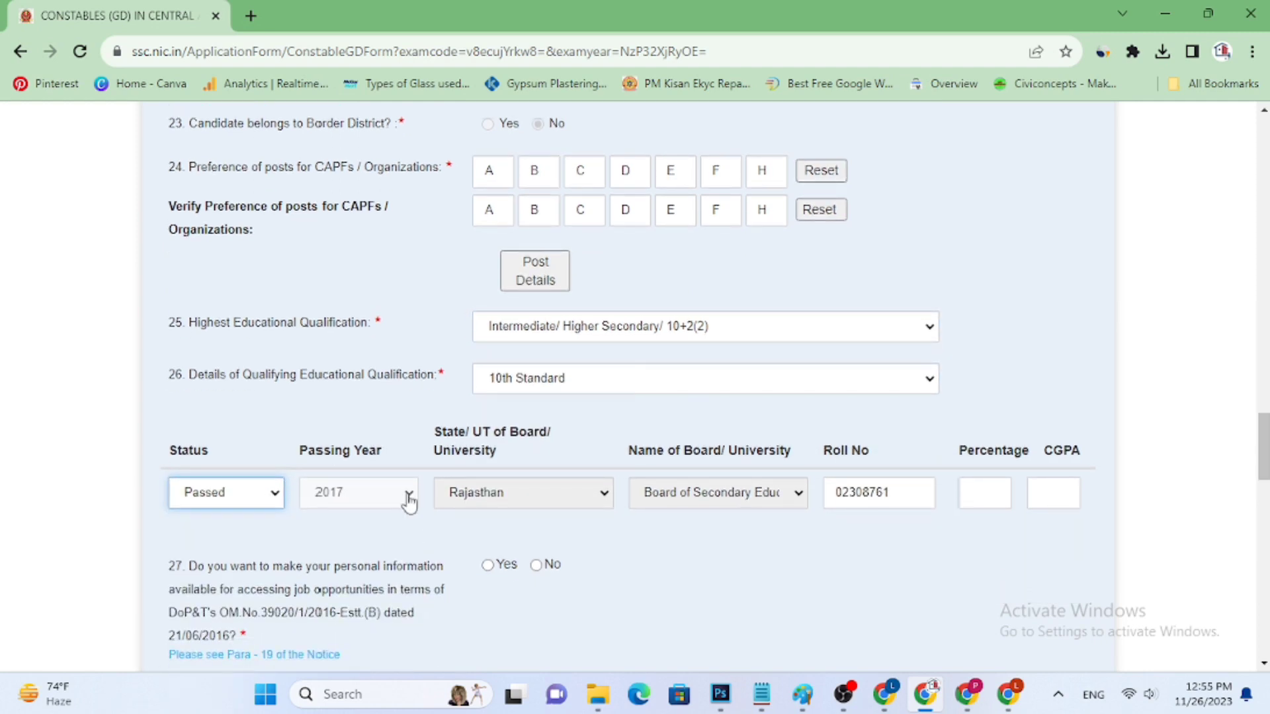
{"action": "left_click", "coordinate": [1000, 494]}
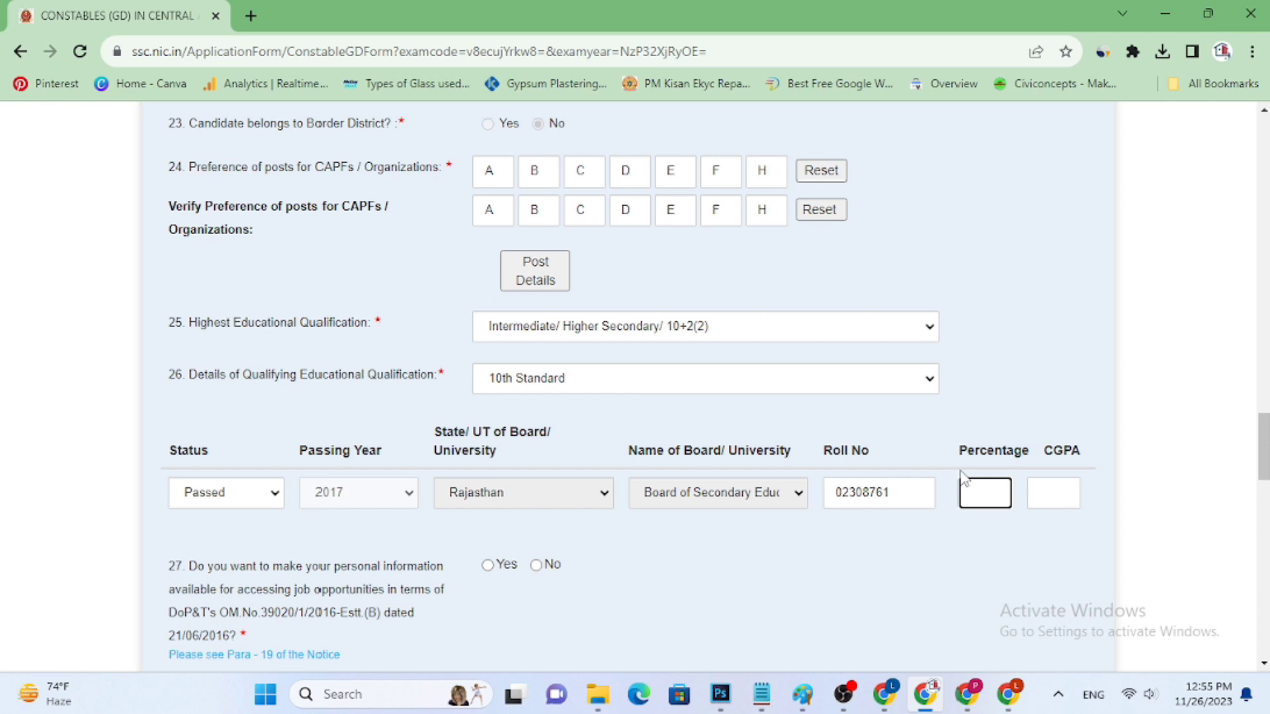
{"action": "type", "text": "78.50"}
Try to upload the candidate's portrait photograph from the Downloads folder
{"action": "scroll", "coordinate": [804, 466], "scroll_direction": "down", "scroll_amount": 5}
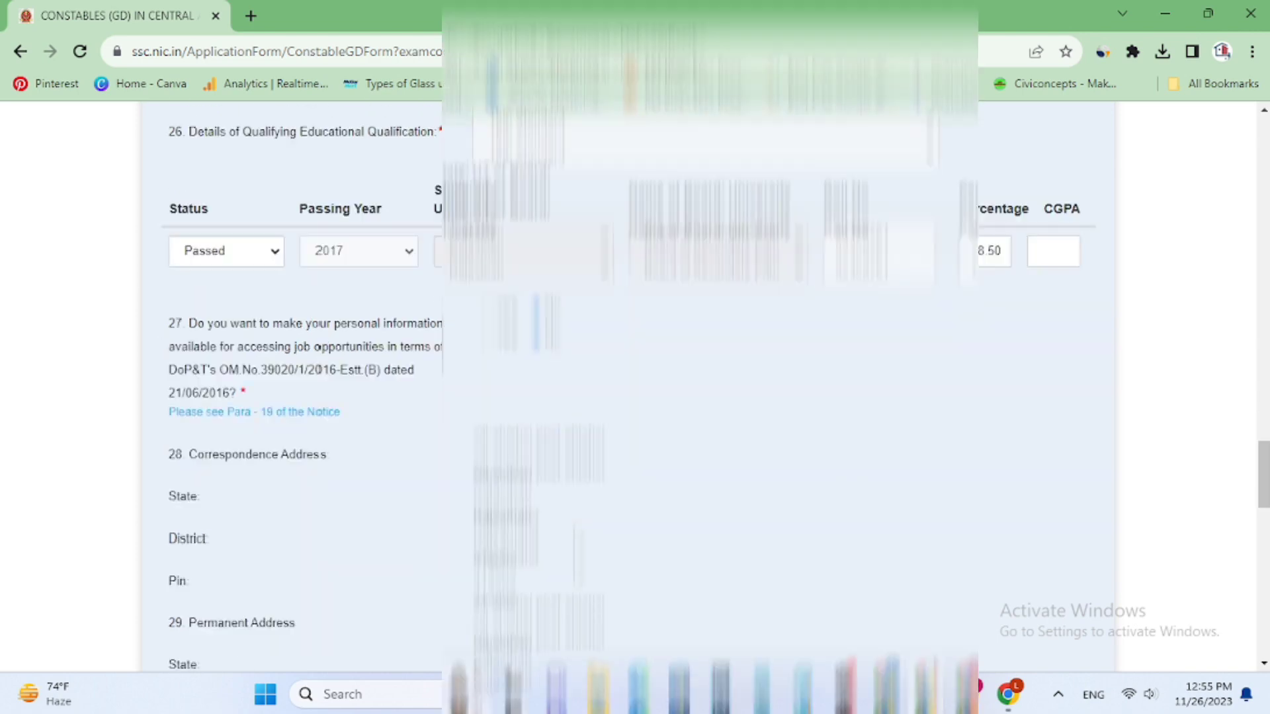
{"action": "scroll", "coordinate": [634, 396], "scroll_direction": "down", "scroll_amount": 6}
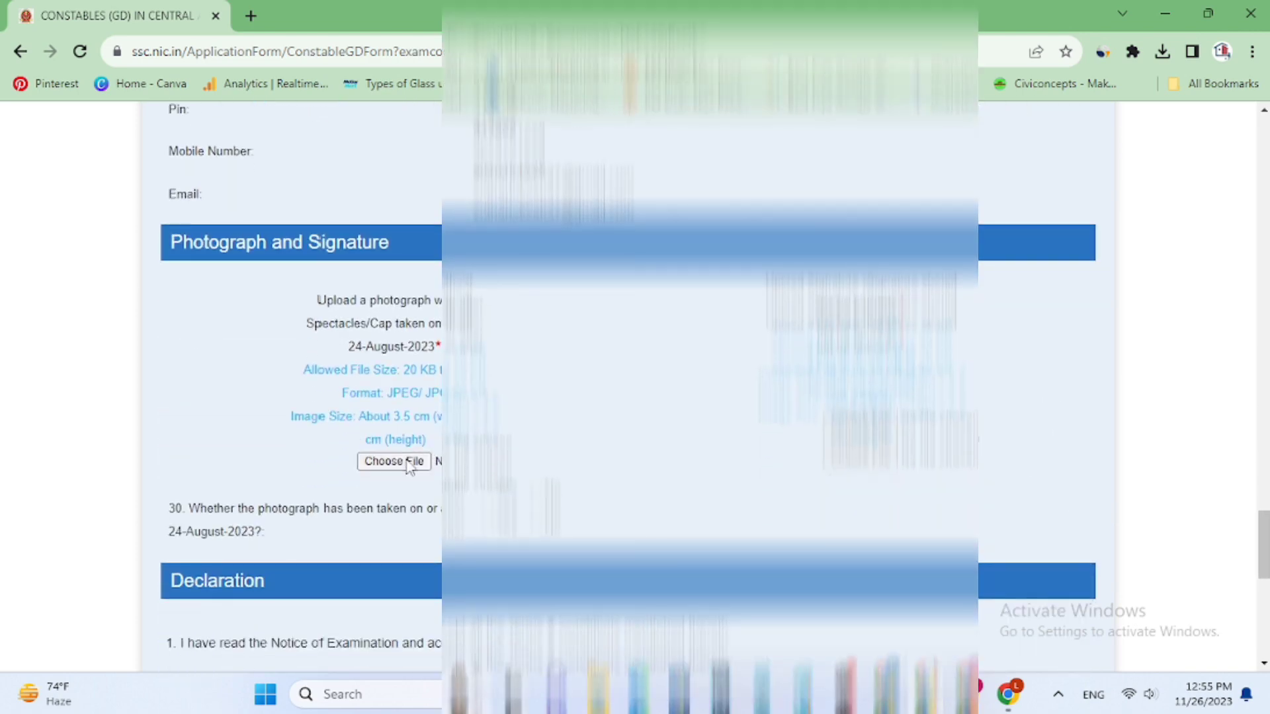
{"action": "left_click", "coordinate": [395, 462]}
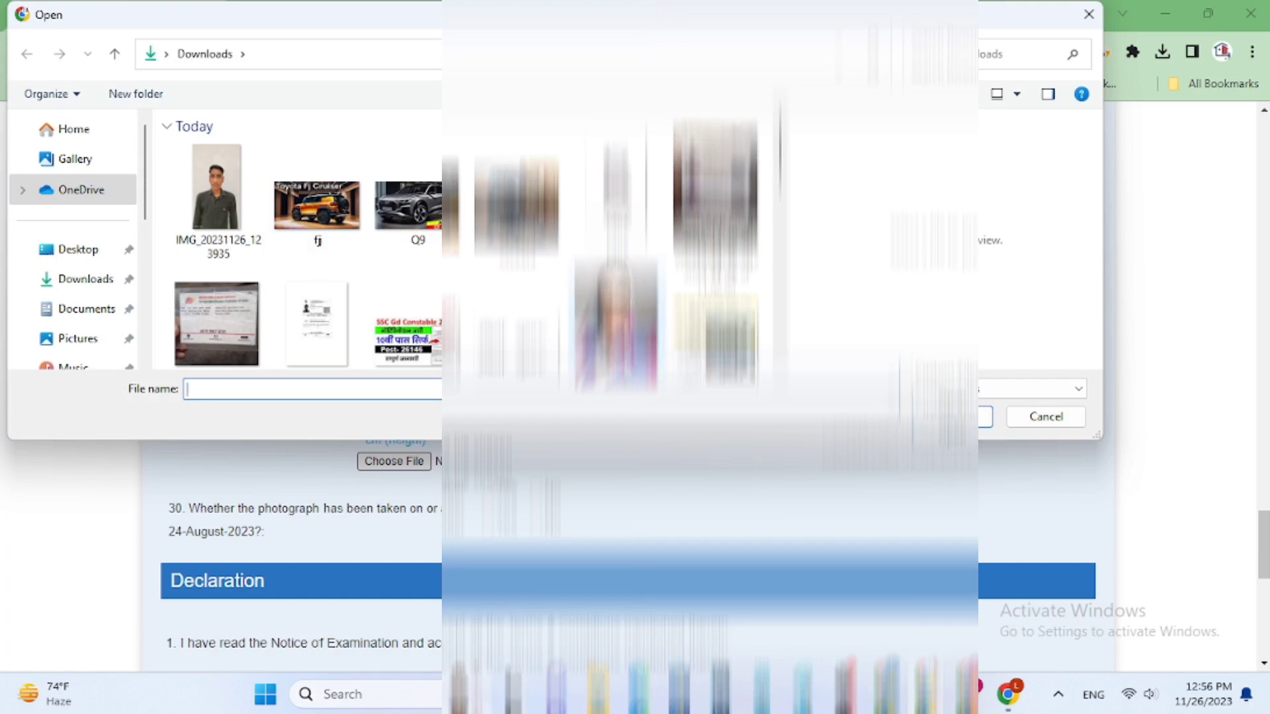
{"action": "double_click", "coordinate": [622, 339]}
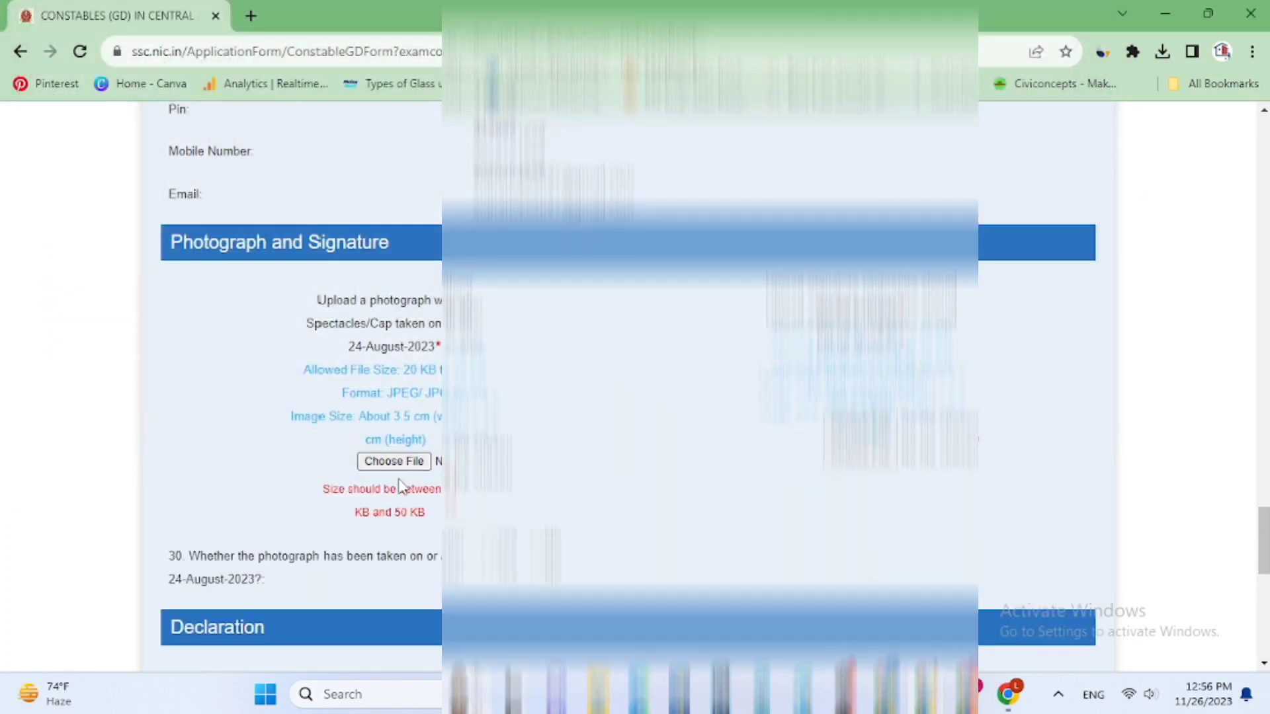
Answer Yes to the photograph being taken on or after 24-August-2023 and agree to the declaration
{"action": "scroll", "coordinate": [486, 202], "scroll_direction": "down", "scroll_amount": 5}
{"action": "left_click", "coordinate": [486, 193]}
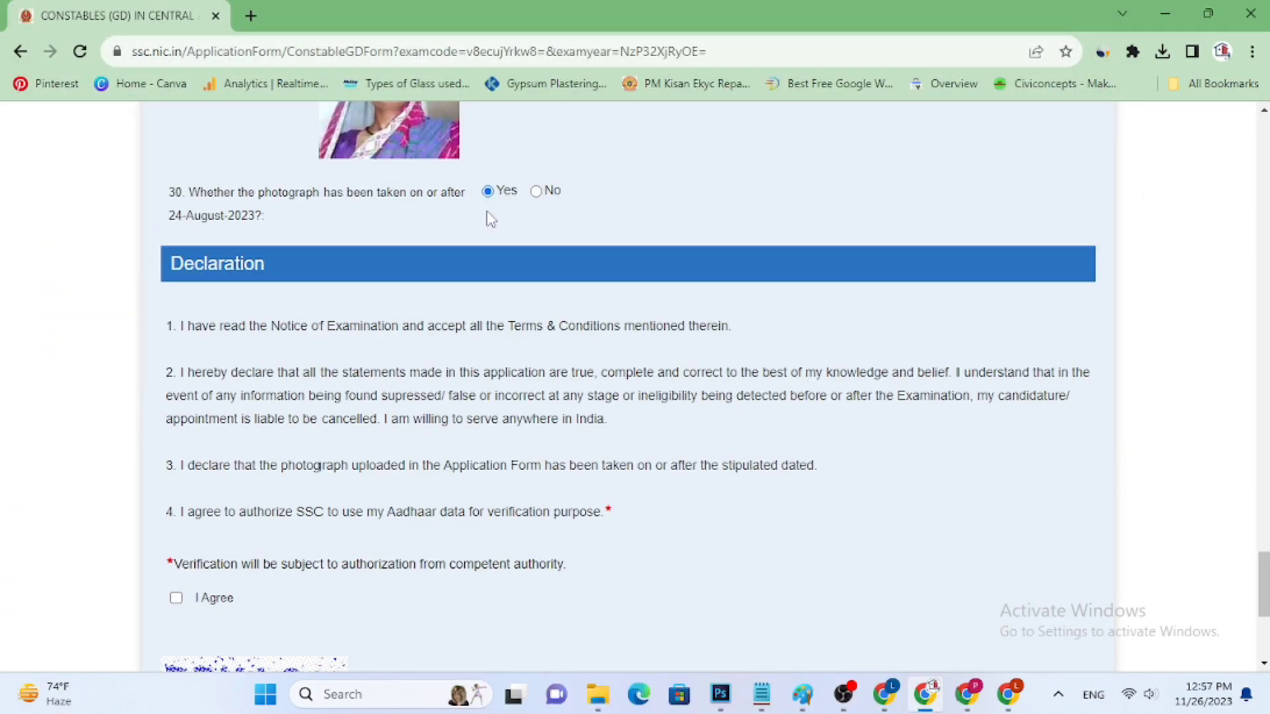
{"action": "scroll", "coordinate": [468, 339], "scroll_direction": "down", "scroll_amount": 2}
{"action": "scroll", "coordinate": [471, 342], "scroll_direction": "down", "scroll_amount": 1}
Enter the captcha text below the declaration, try to preview the application and dismiss the alerts
{"action": "left_click", "coordinate": [254, 570]}
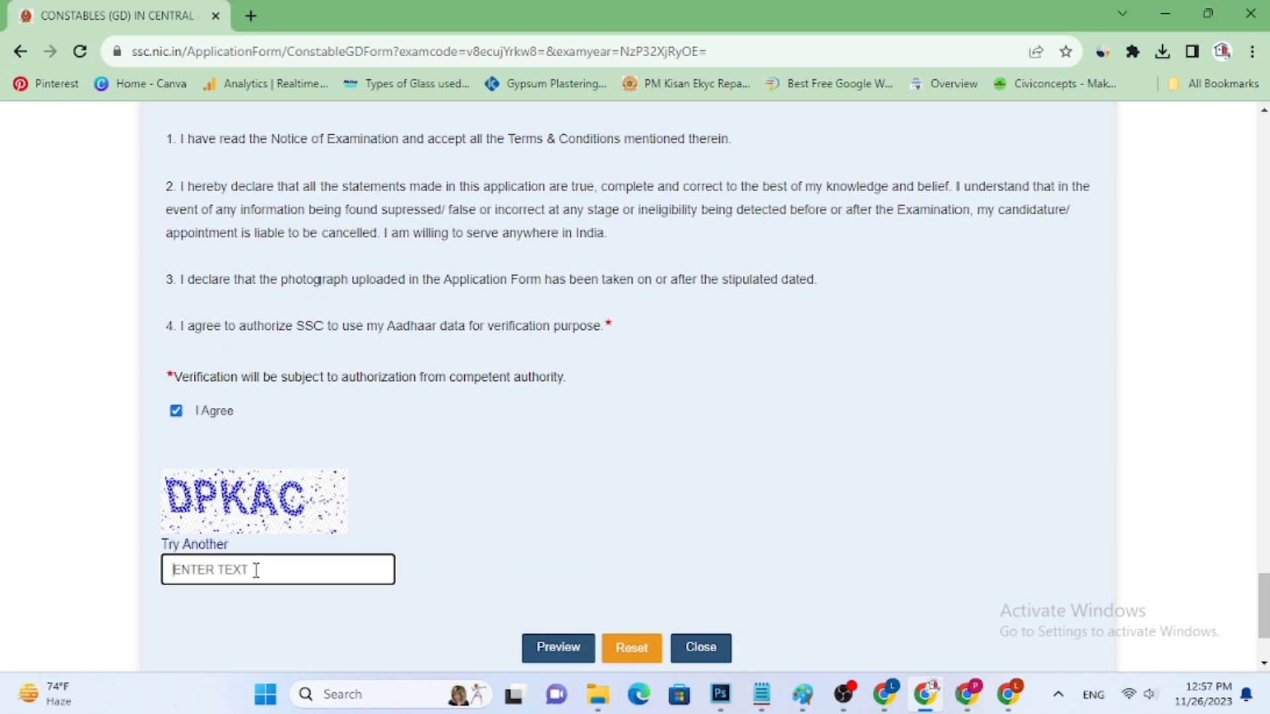
{"action": "type", "text": "DPKAC"}
{"action": "left_click", "coordinate": [566, 651]}
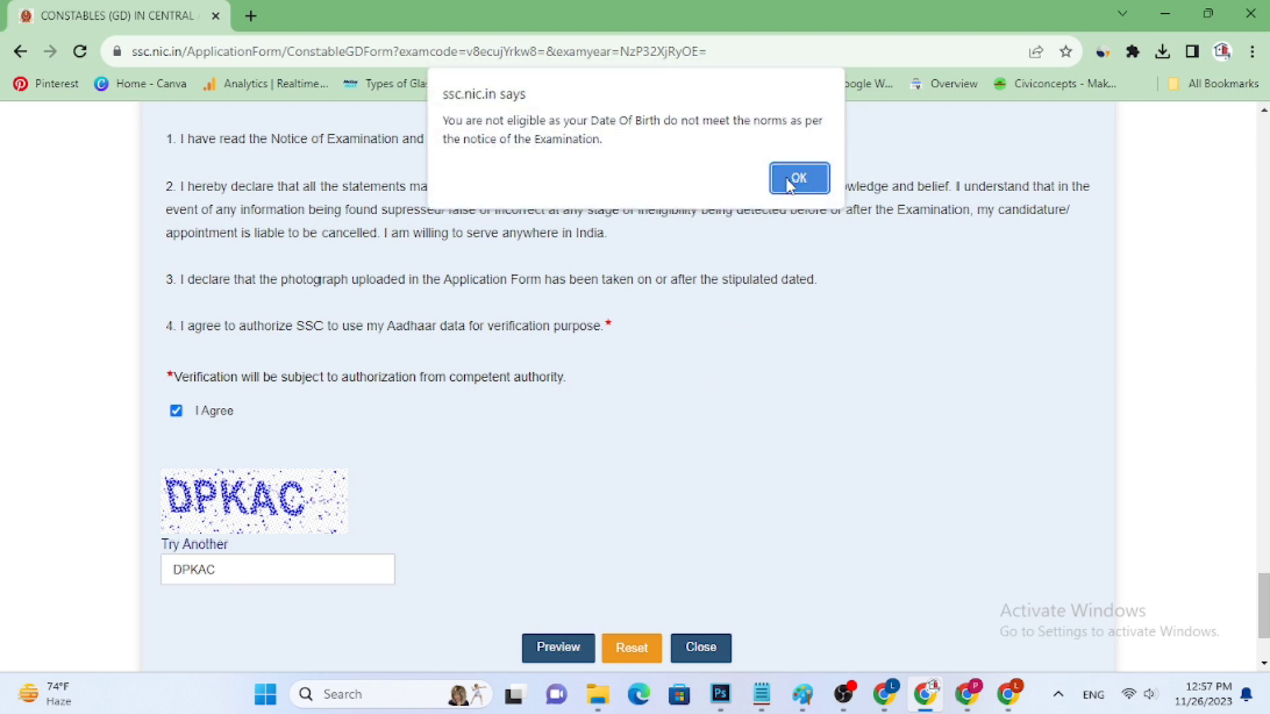
{"action": "left_click", "coordinate": [789, 185]}
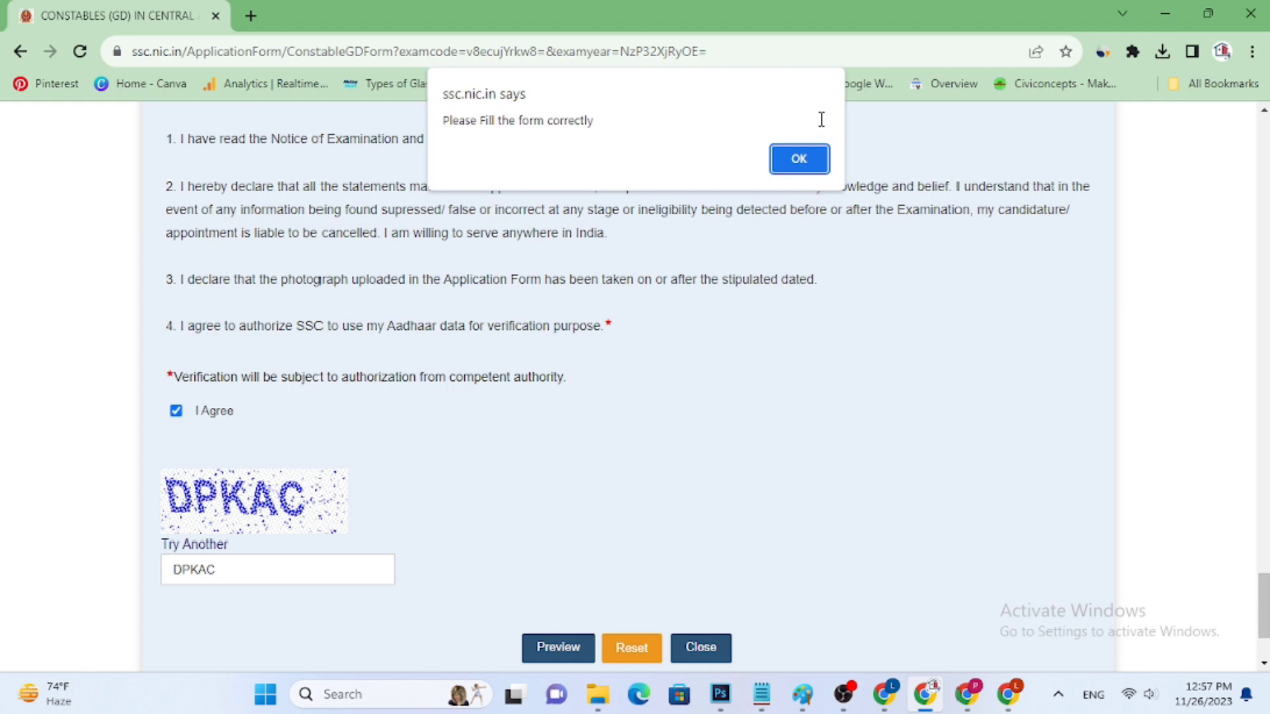
{"action": "left_click", "coordinate": [800, 164]}
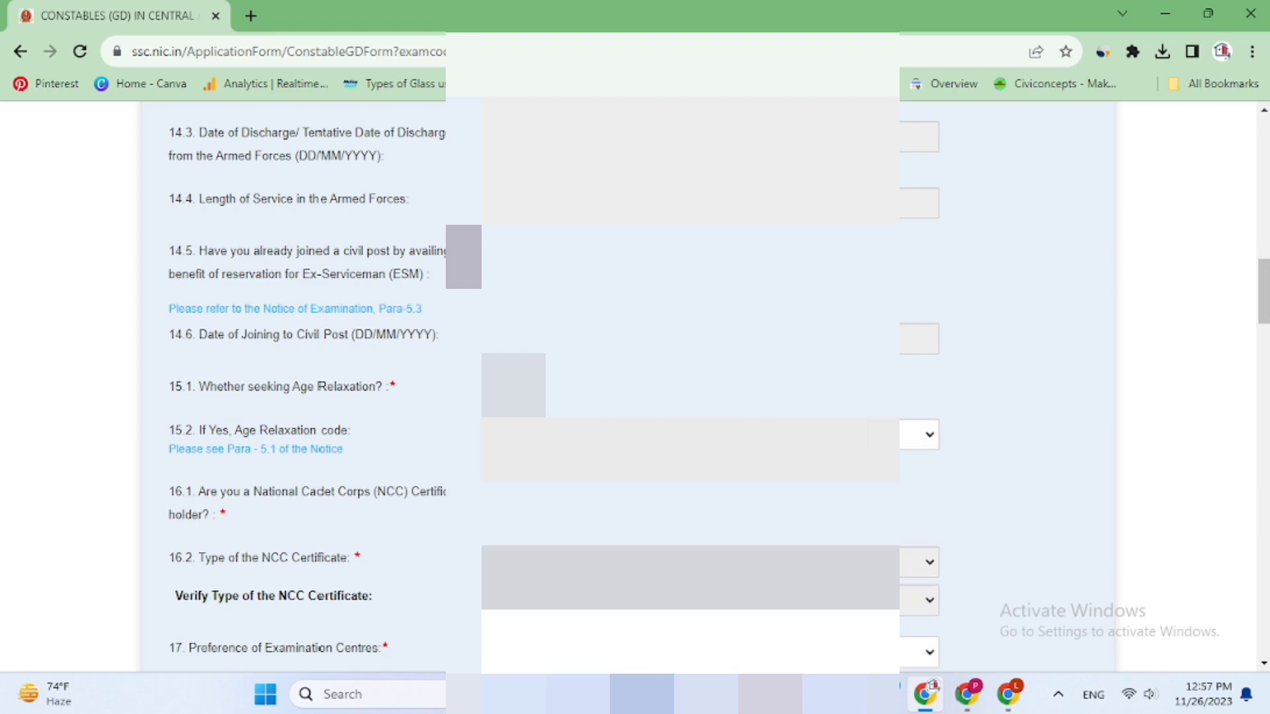
Go through the remaining form sections and request the application preview again
{"action": "scroll", "coordinate": [1099, 397], "scroll_direction": "down", "scroll_amount": 6}
{"action": "scroll", "coordinate": [1132, 324], "scroll_direction": "down", "scroll_amount": 20}
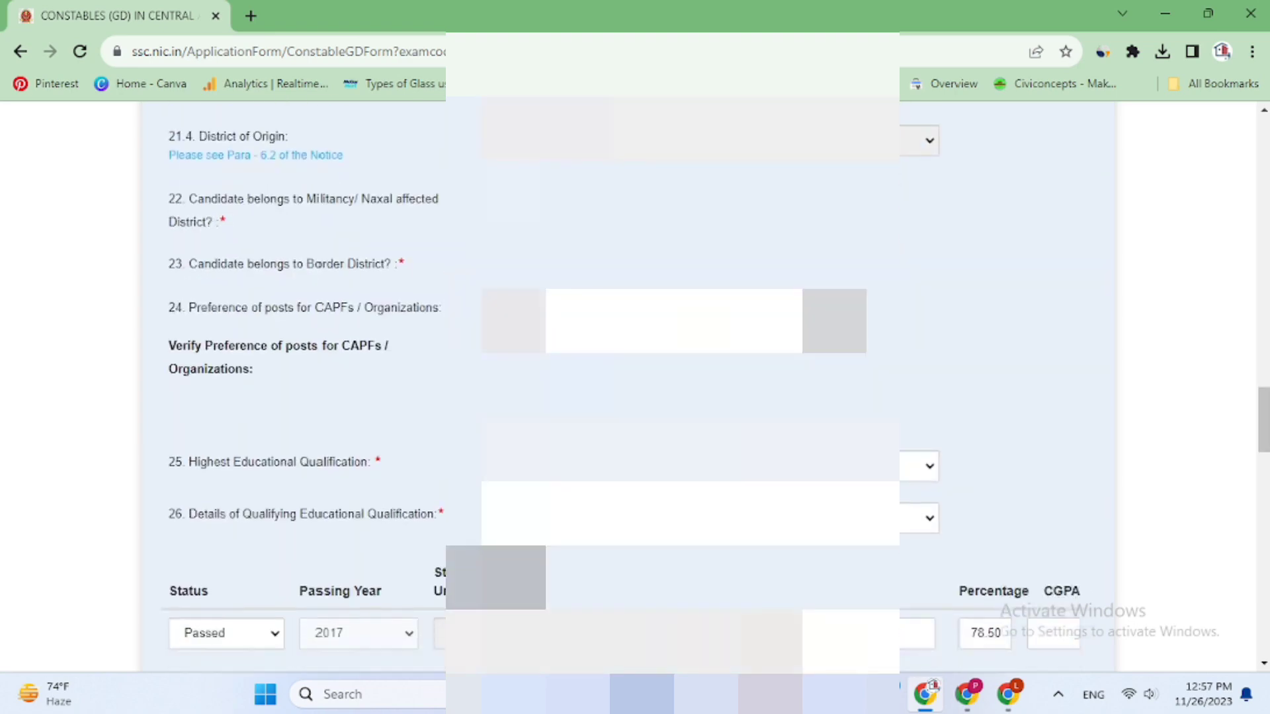
{"action": "scroll", "coordinate": [1132, 324], "scroll_direction": "down", "scroll_amount": 10}
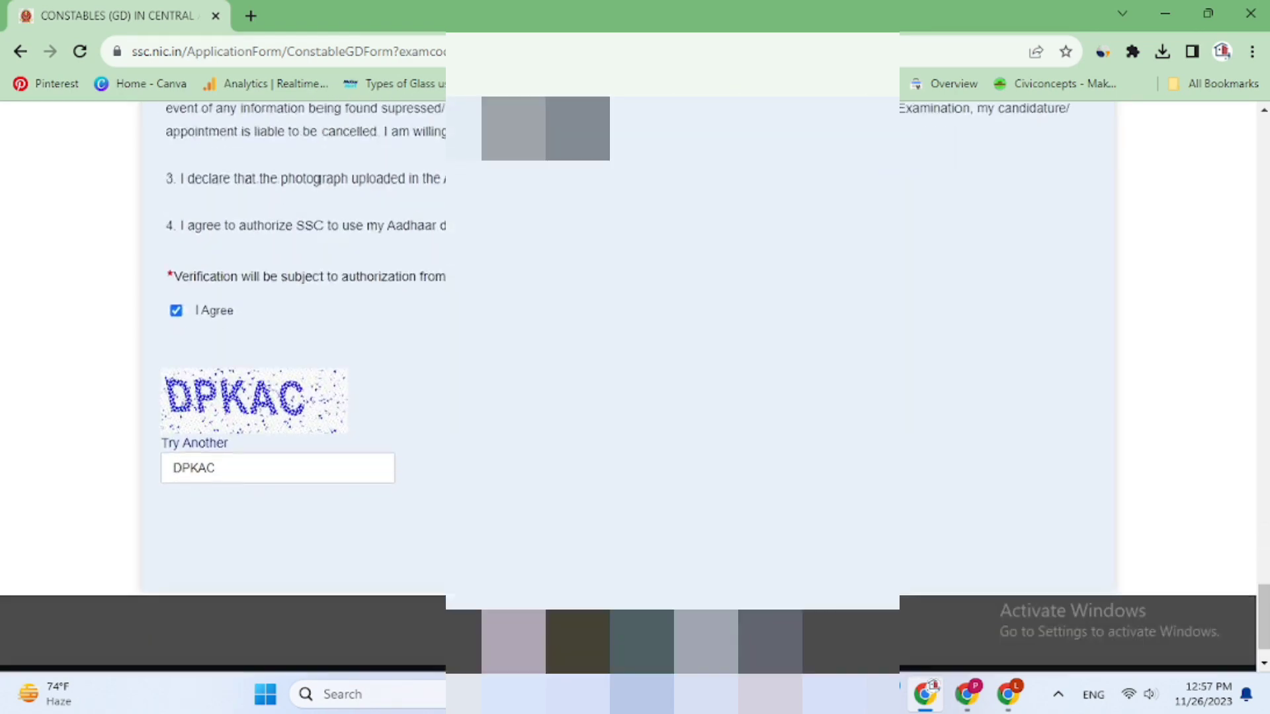
{"action": "left_click", "coordinate": [548, 497]}
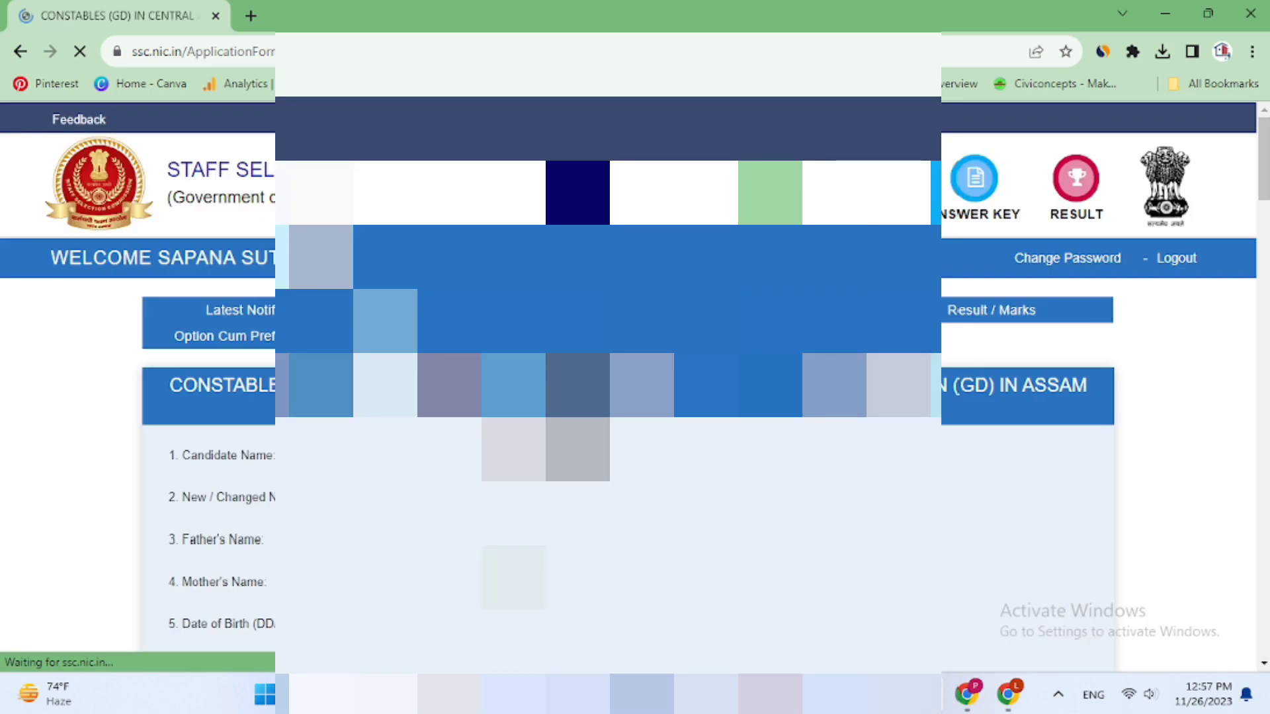
Check the application preview down to the photograph section and confirm the final submission
{"action": "scroll", "coordinate": [635, 383], "scroll_direction": "down", "scroll_amount": 15}
{"action": "scroll", "coordinate": [1025, 384], "scroll_direction": "down", "scroll_amount": 20}
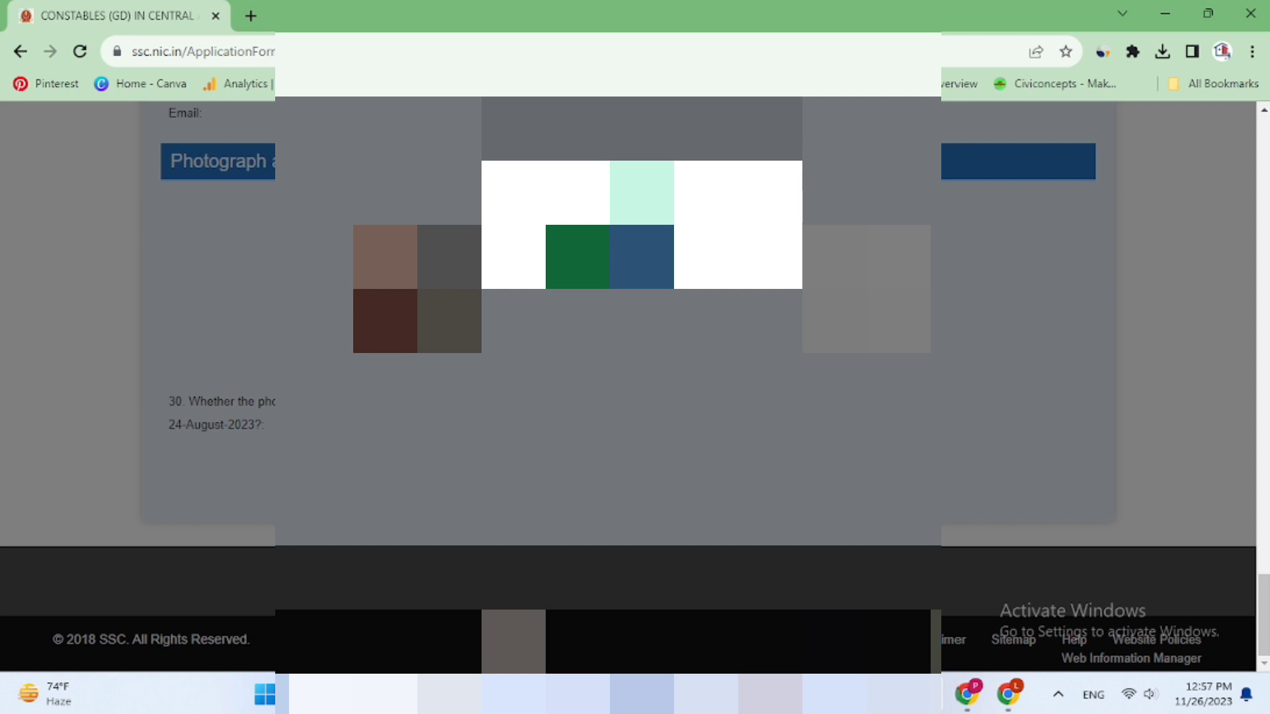
{"action": "left_click", "coordinate": [577, 257]}
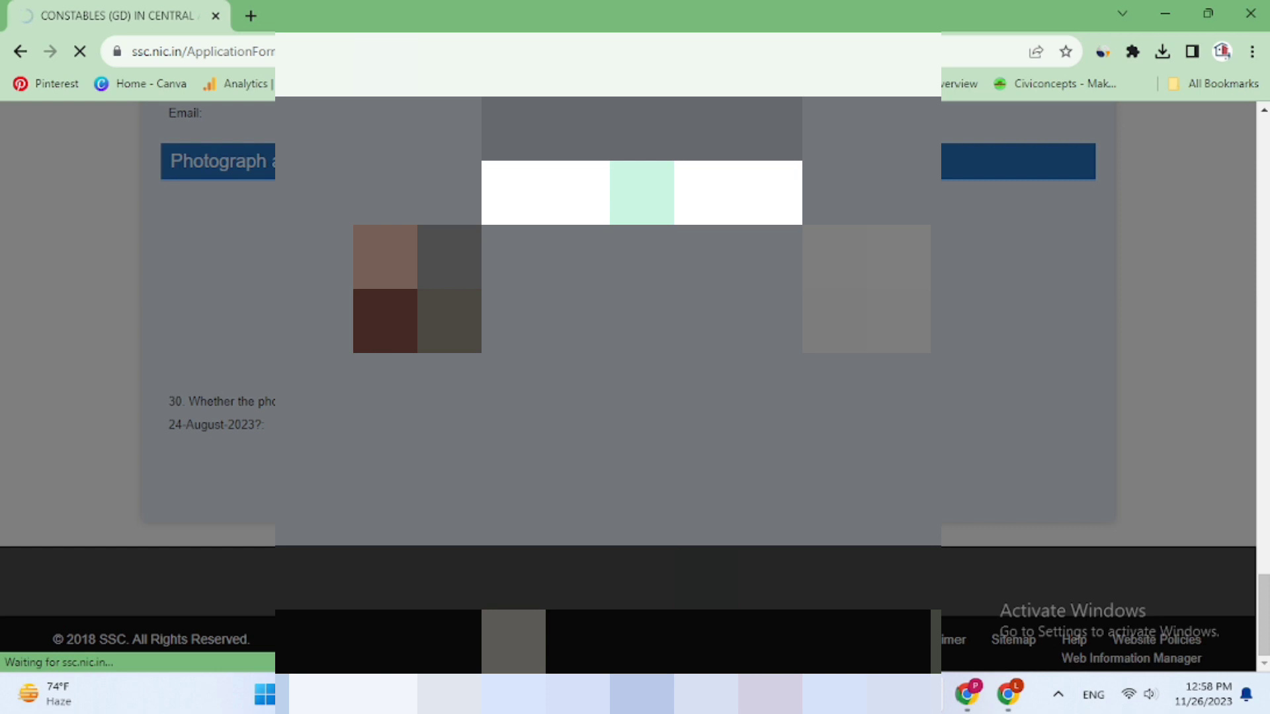
{"action": "scroll", "coordinate": [672, 270], "scroll_direction": "up", "scroll_amount": 20}
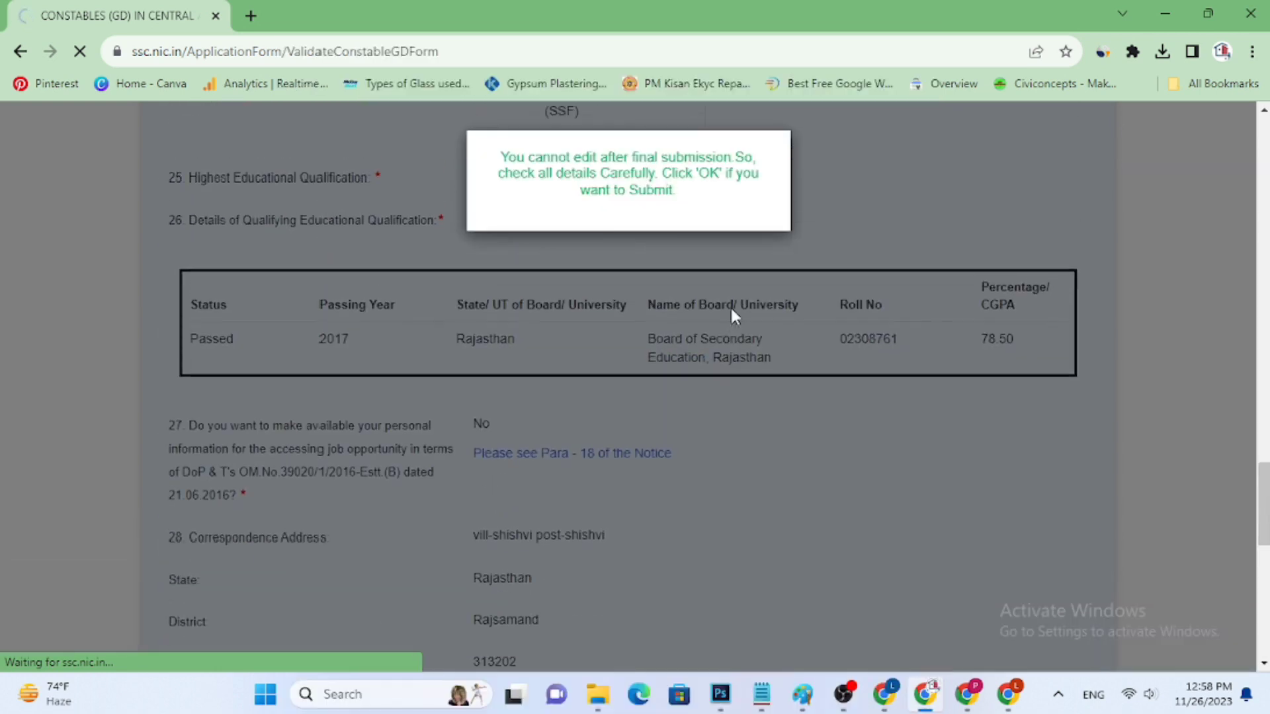
{"action": "scroll", "coordinate": [738, 298], "scroll_direction": "up", "scroll_amount": 15}
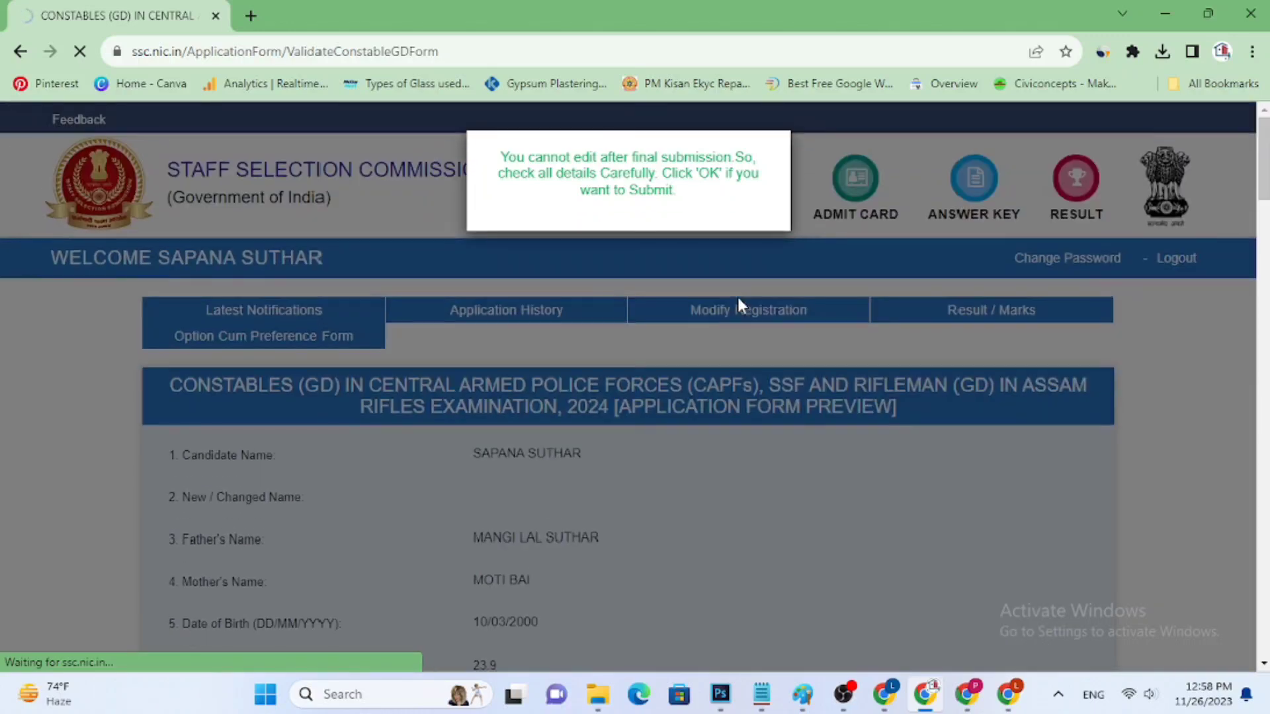
{"action": "scroll", "coordinate": [737, 297], "scroll_direction": "down", "scroll_amount": 6}
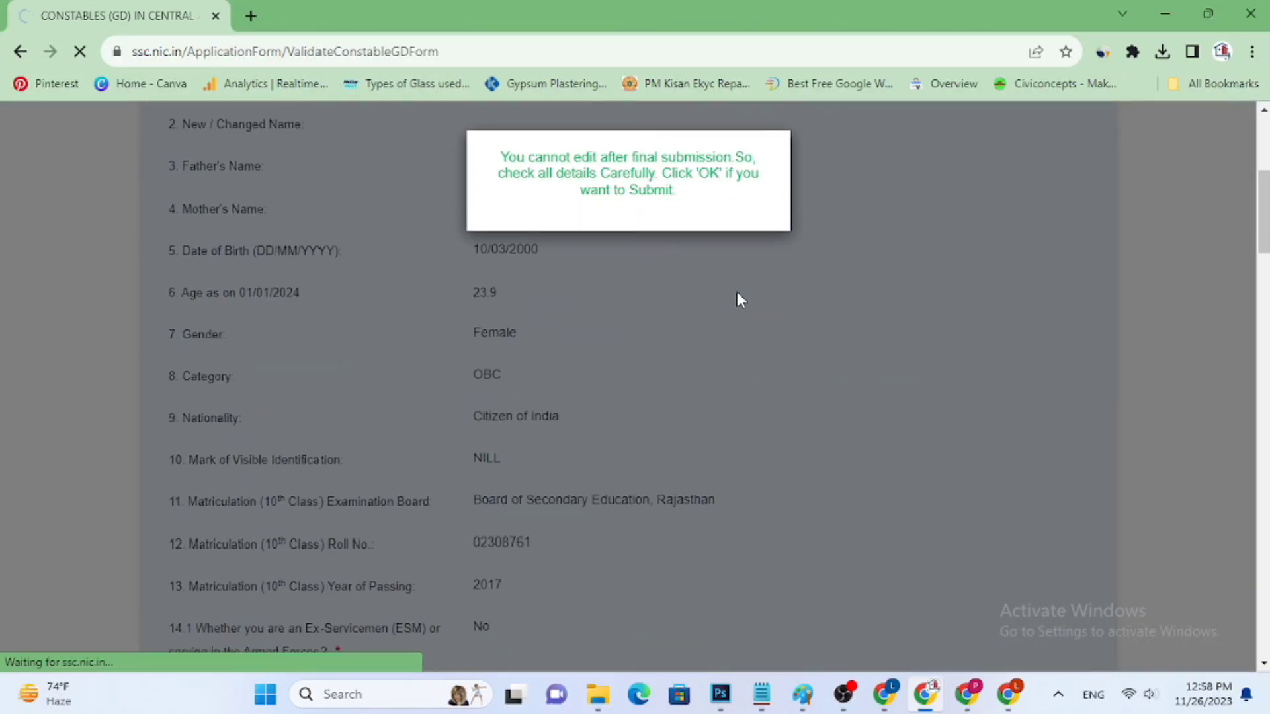